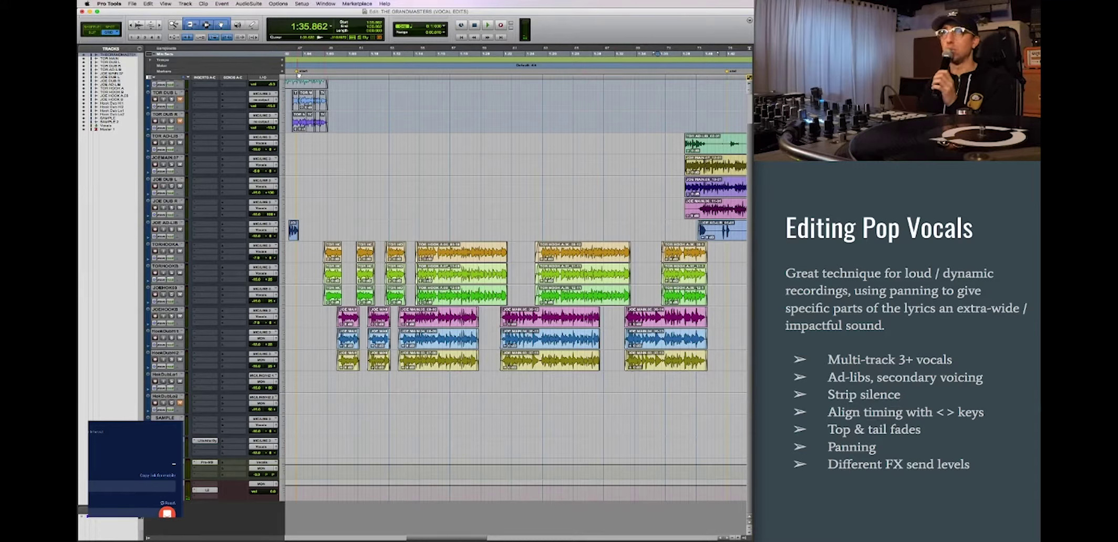
# Play the hook section from 1:03.448 to hear the layered vocals.
pyautogui.click(296, 53)
pyautogui.press('space')
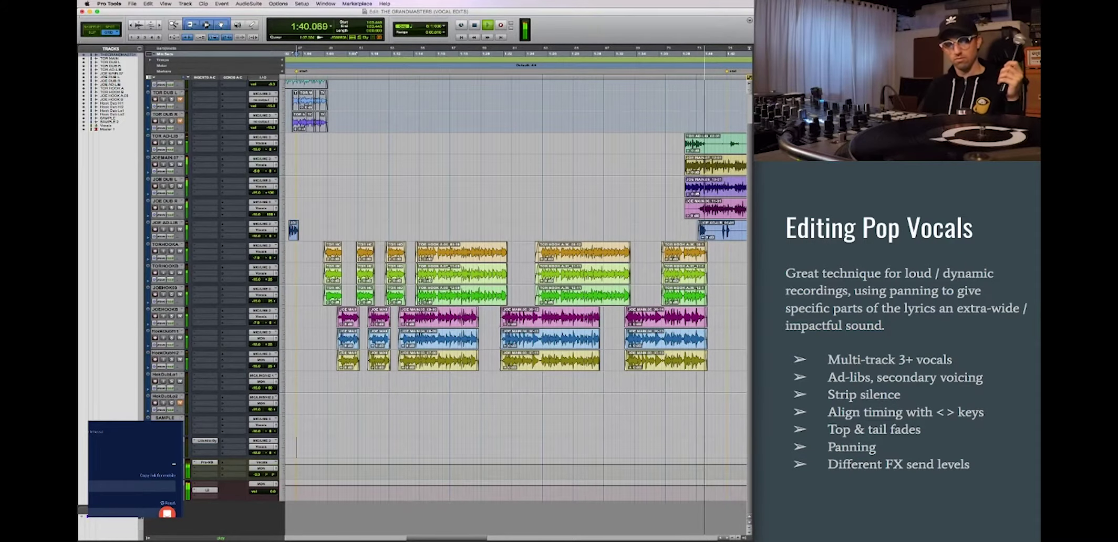
pyautogui.press('space')
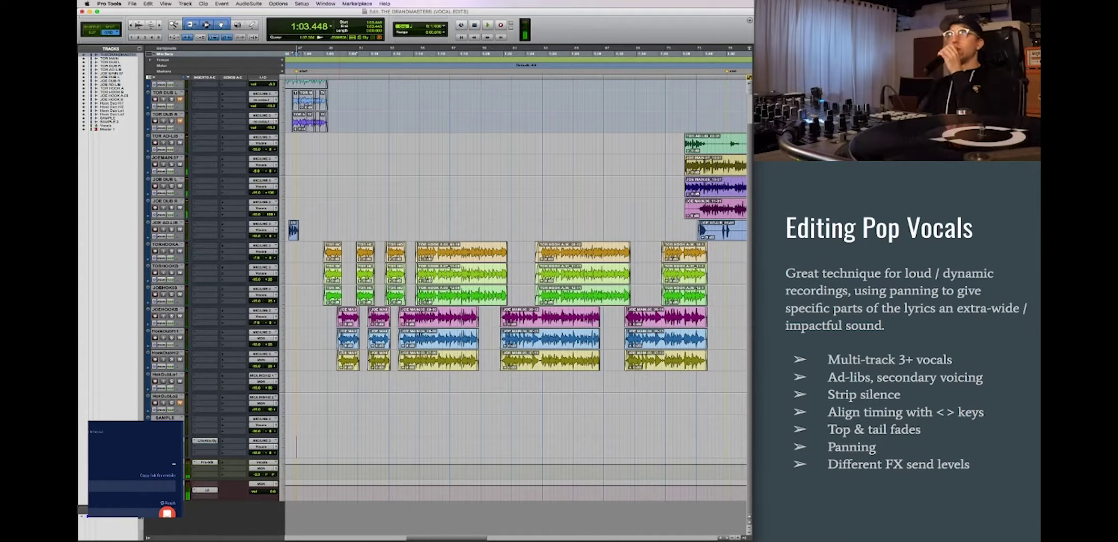
# Highlight the green doubles of the first hook phrase and the orange hook vocal clips to examine how the parts are layered.
pyautogui.press('super+bracketright')
pyautogui.moveTo(364, 286); pyautogui.dragTo(470, 284)
pyautogui.moveTo(363, 311); pyautogui.dragTo(475, 326)
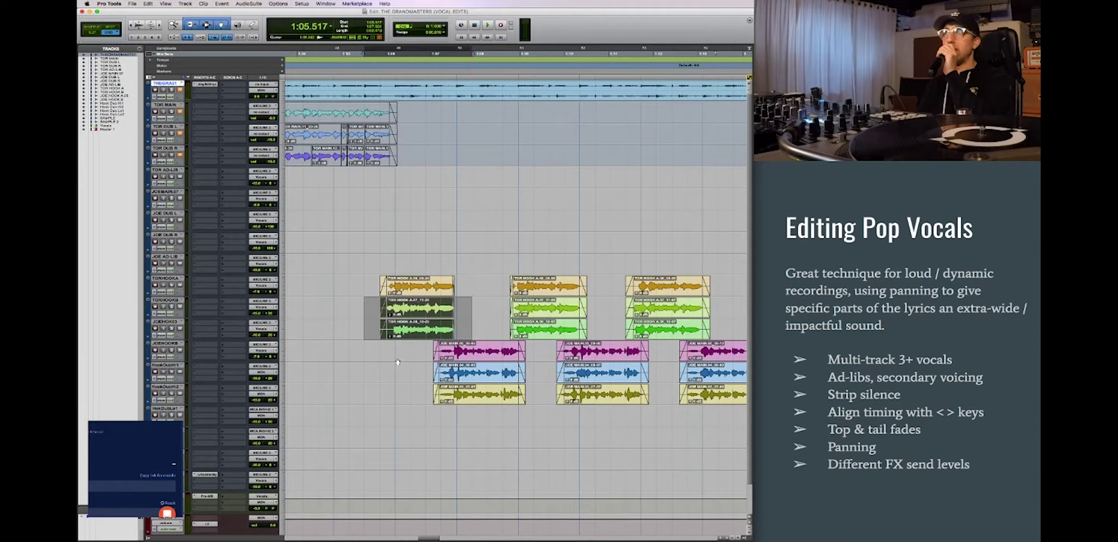
pyautogui.click(425, 346)
pyautogui.press('super+bracketleft')
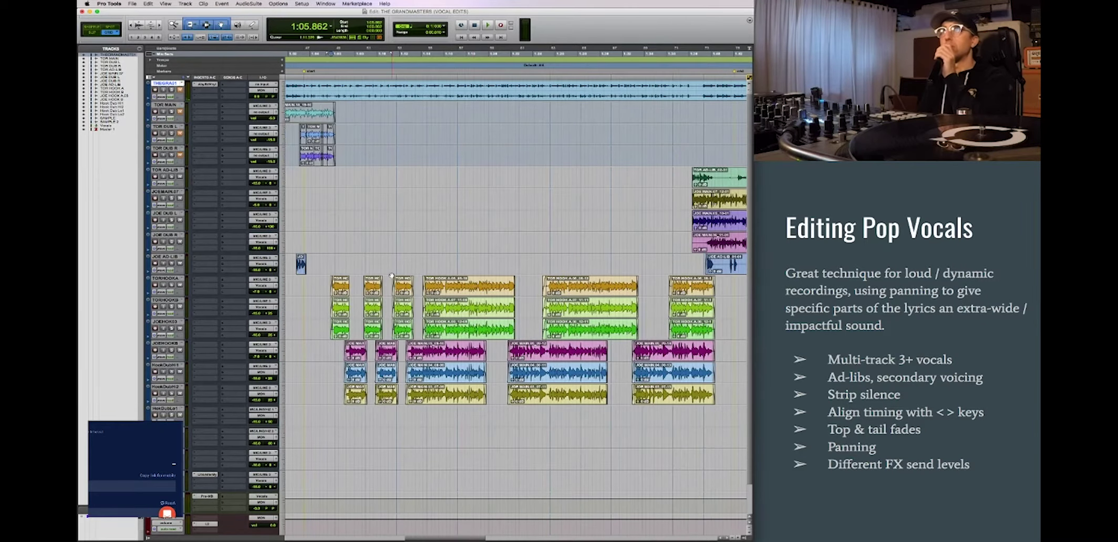
pyautogui.moveTo(319, 284); pyautogui.dragTo(512, 286)
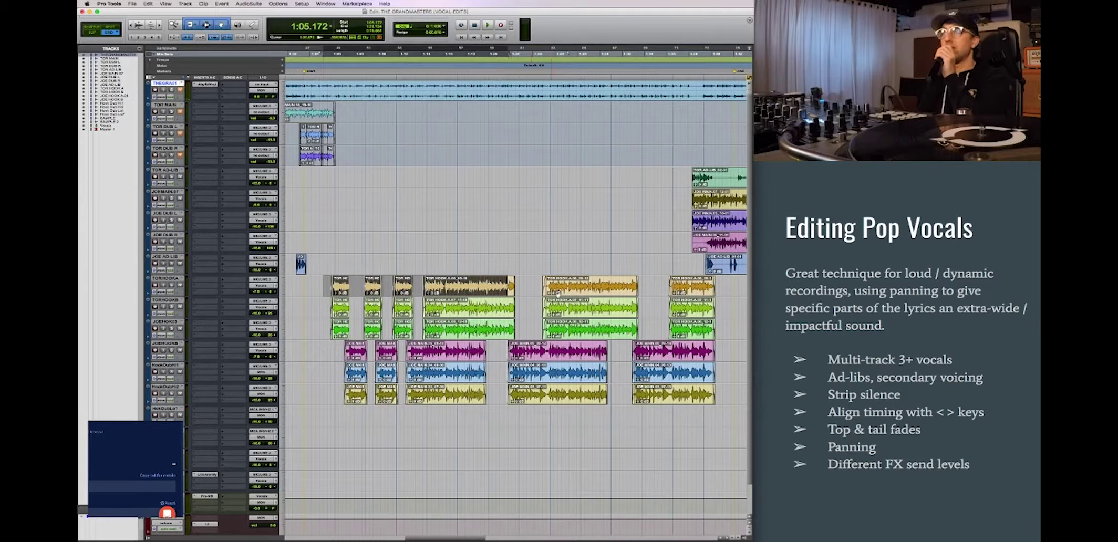
pyautogui.moveTo(722, 288); pyautogui.dragTo(506, 286)
pyautogui.hscroll(3, 181, 96)
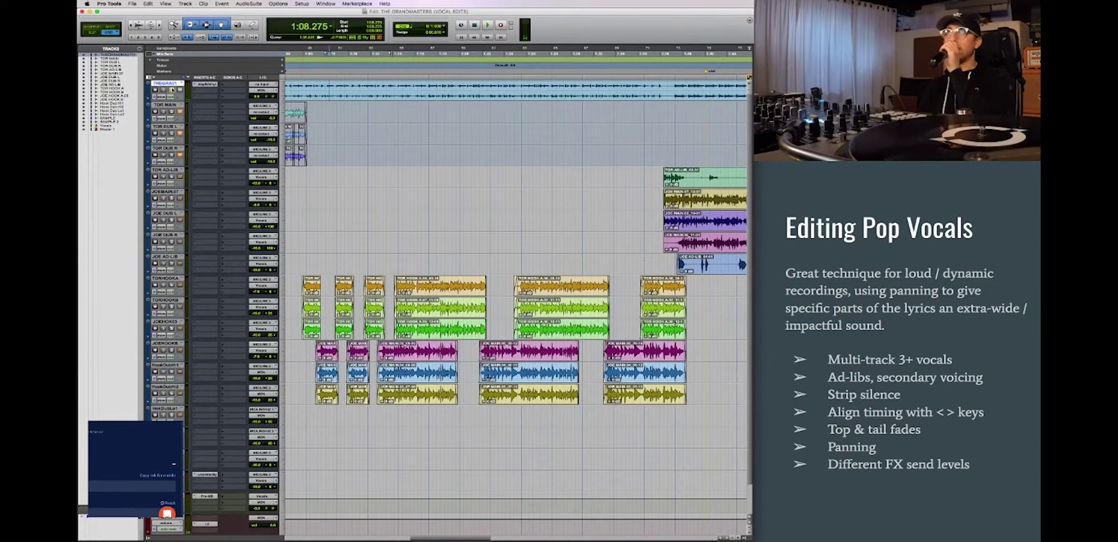
# Audition the hook vocals from 1:08.275 and again from 1:24.482.
pyautogui.press('space')
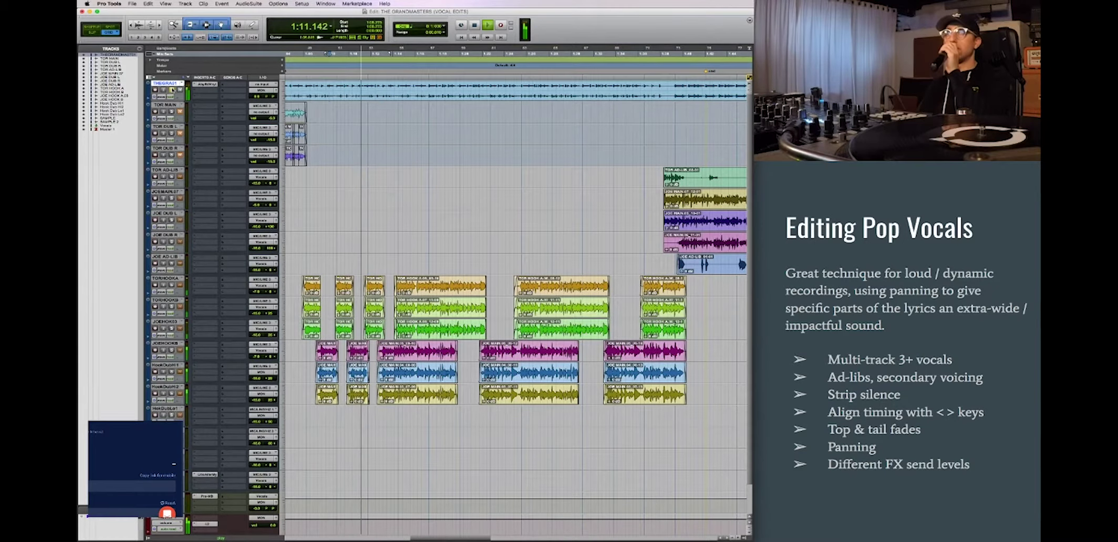
pyautogui.press('space')
pyautogui.click(509, 53)
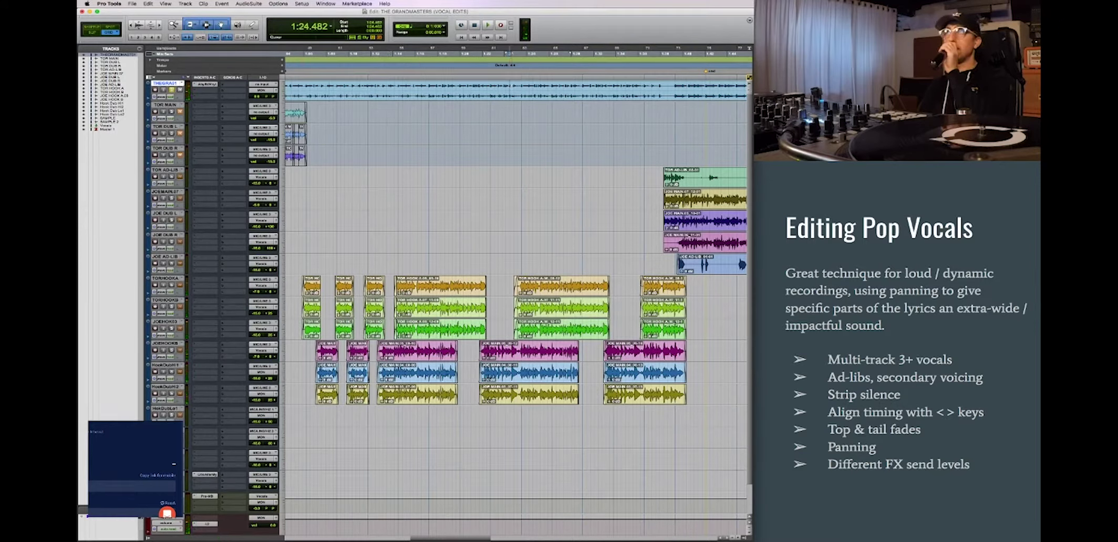
pyautogui.press('space')
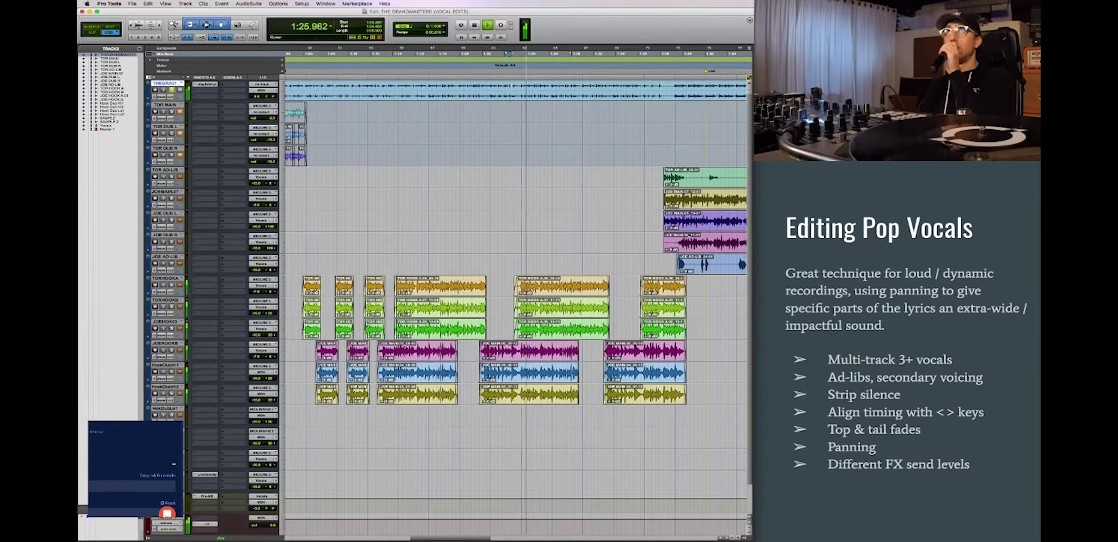
pyautogui.press('space')
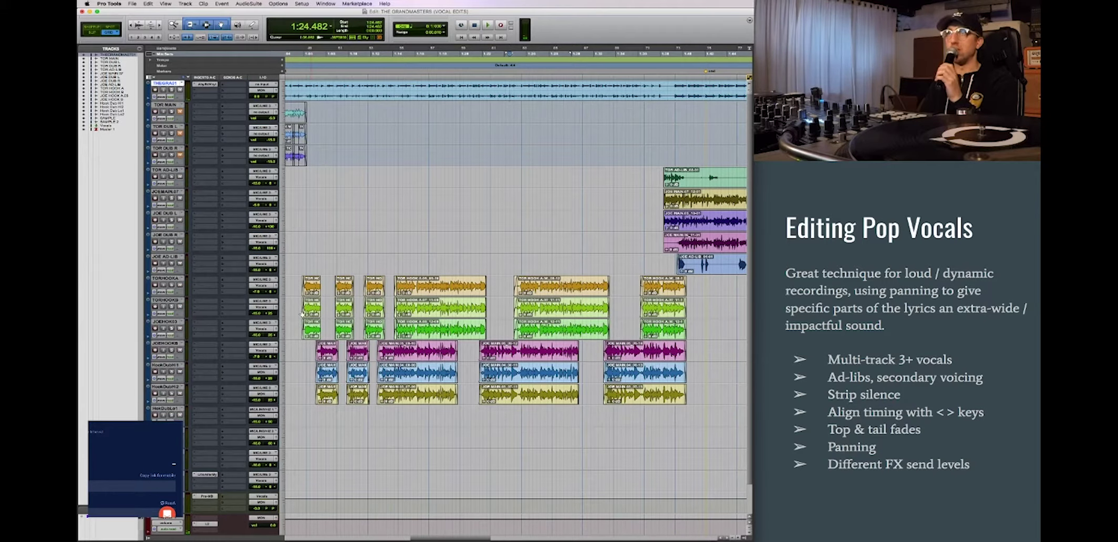
# Mark out the green doubled hook clips, then play the hook phrases from 1:05.517 while following the clips.
pyautogui.moveTo(293, 303); pyautogui.dragTo(460, 330)
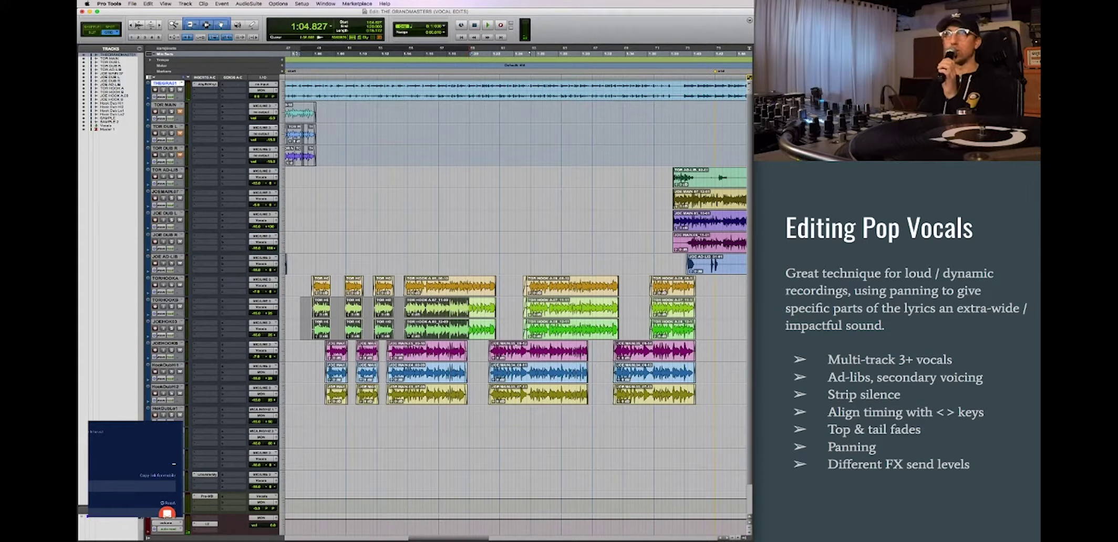
pyautogui.click(308, 306)
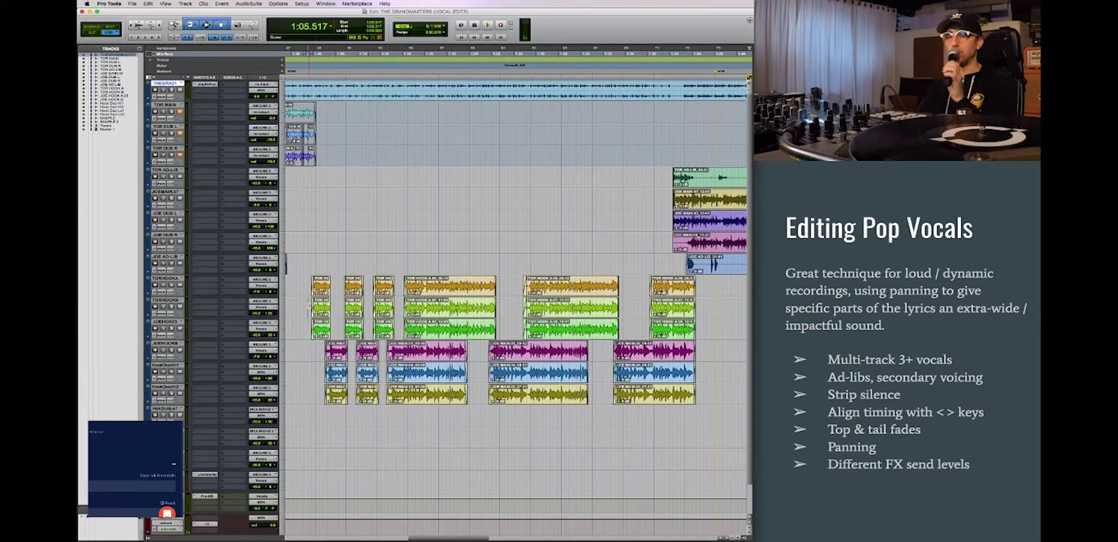
pyautogui.press('space')
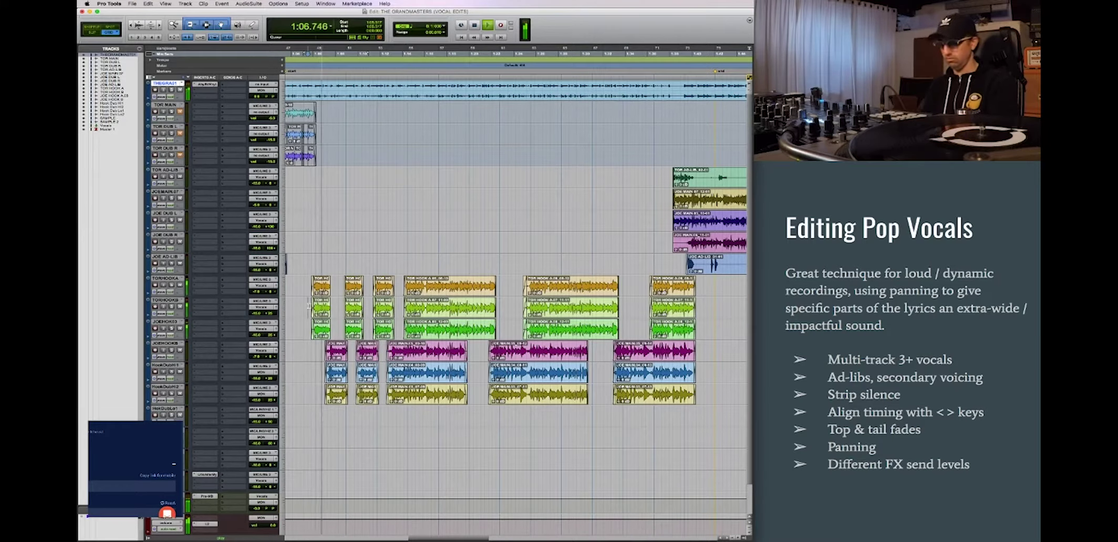
pyautogui.press('super+bracketright')
pyautogui.press('super+bracketright')
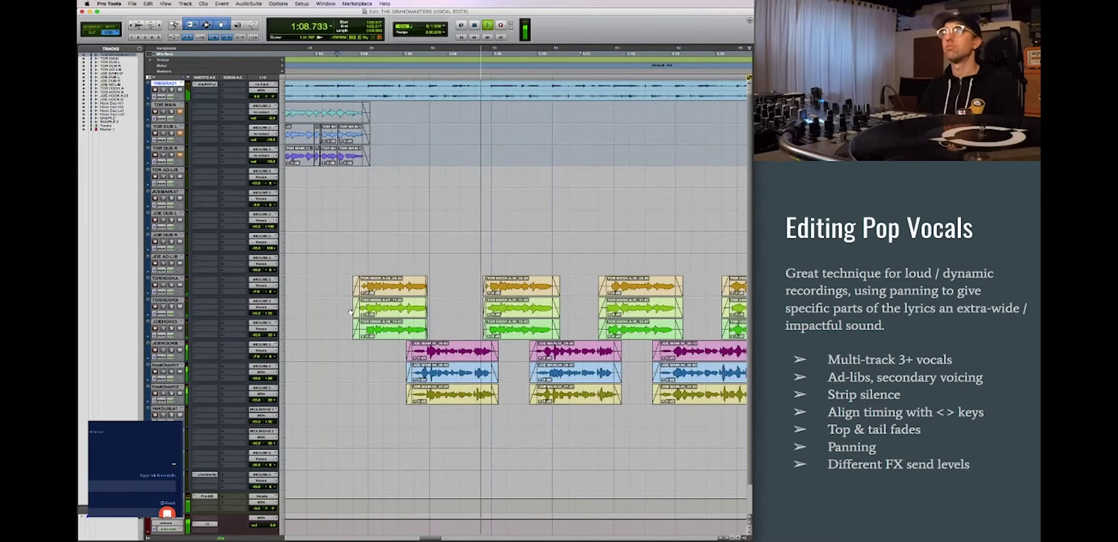
pyautogui.press('super+bracketleft')
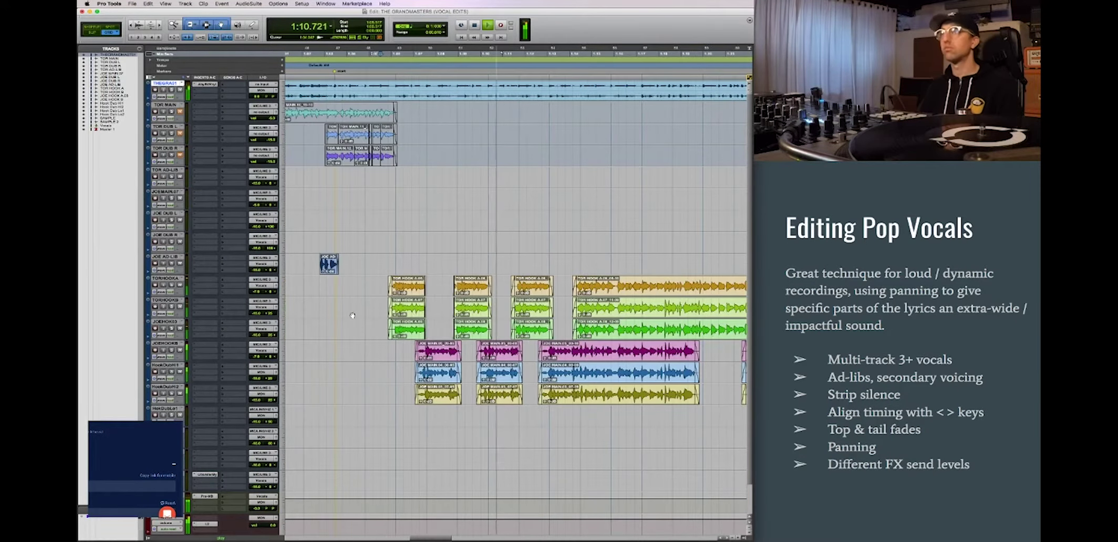
pyautogui.hscroll(3, 376, 321)
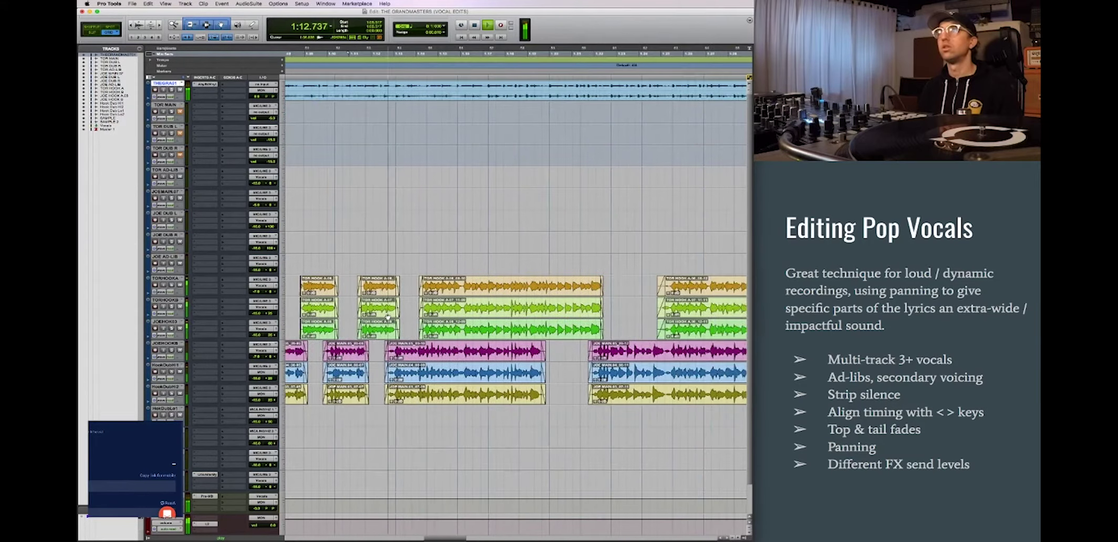
pyautogui.hscroll(-2, 387, 315)
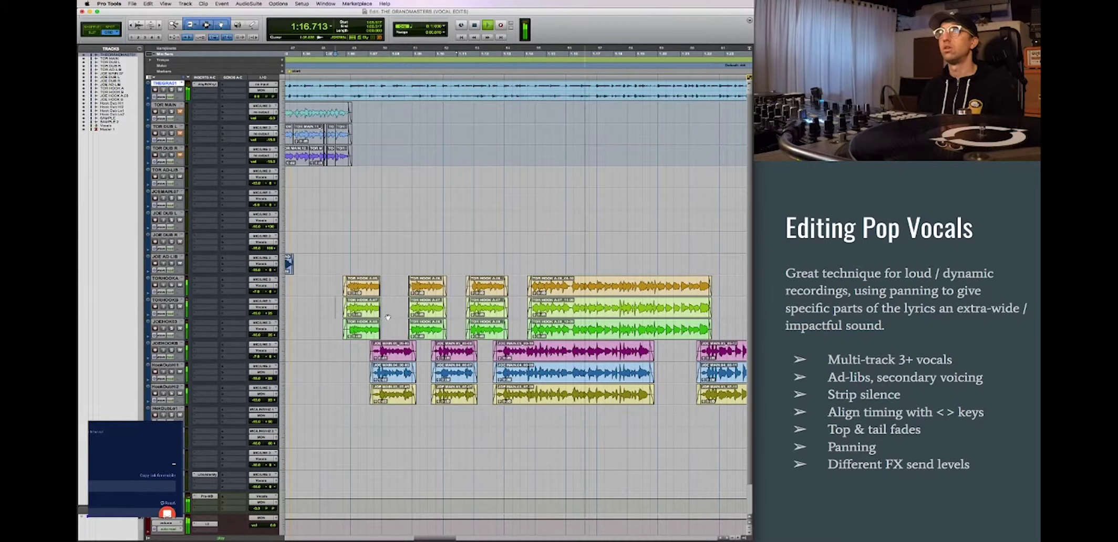
pyautogui.press('space')
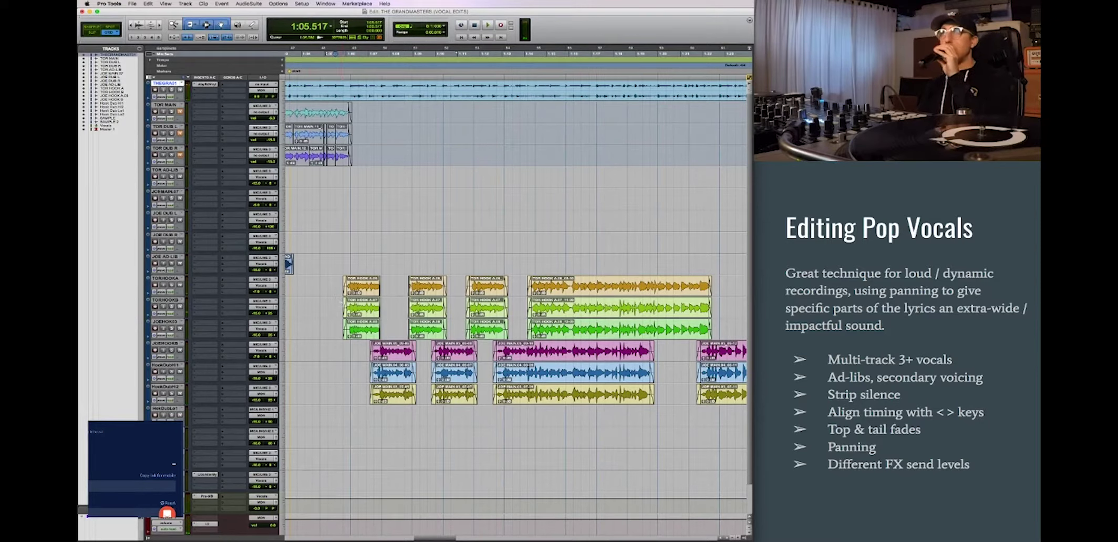
# Try deleting the green doubles under the first three short hook phrases, then undo the deletion.
pyautogui.moveTo(335, 308); pyautogui.dragTo(522, 321)
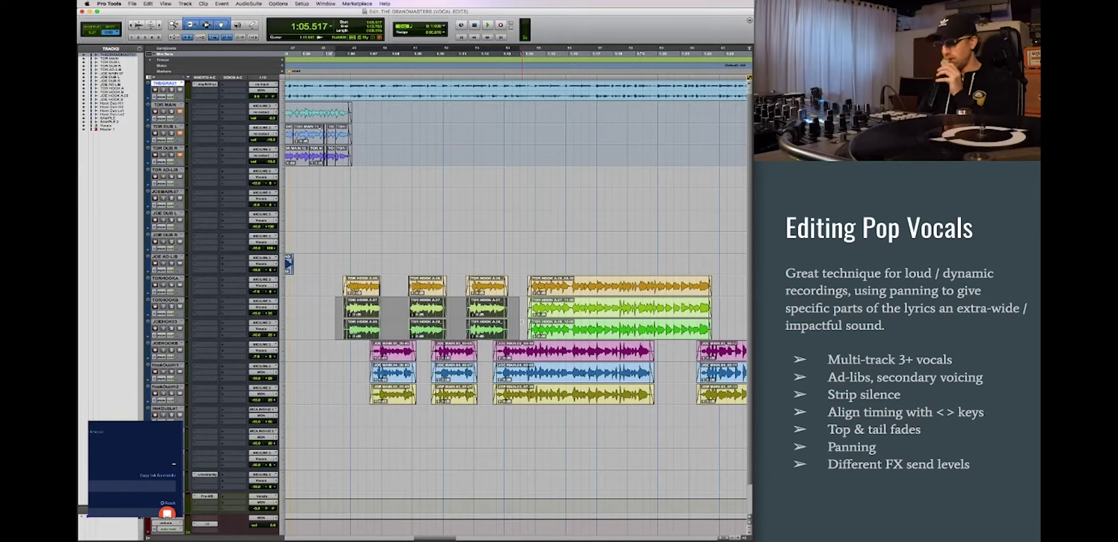
pyautogui.press('Delete')
pyautogui.hscroll(-5, 428, 385)
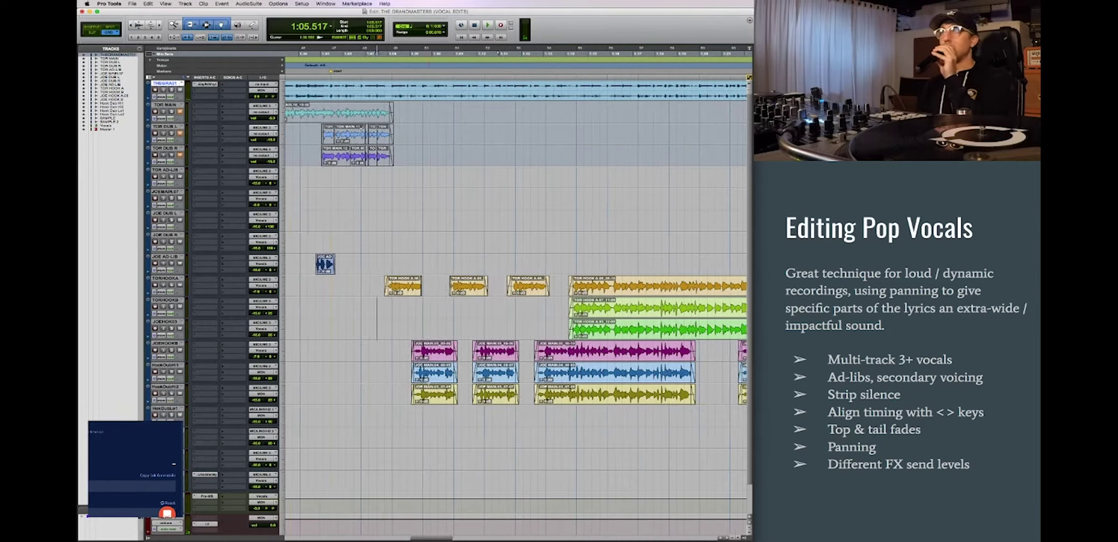
pyautogui.press('super+z')
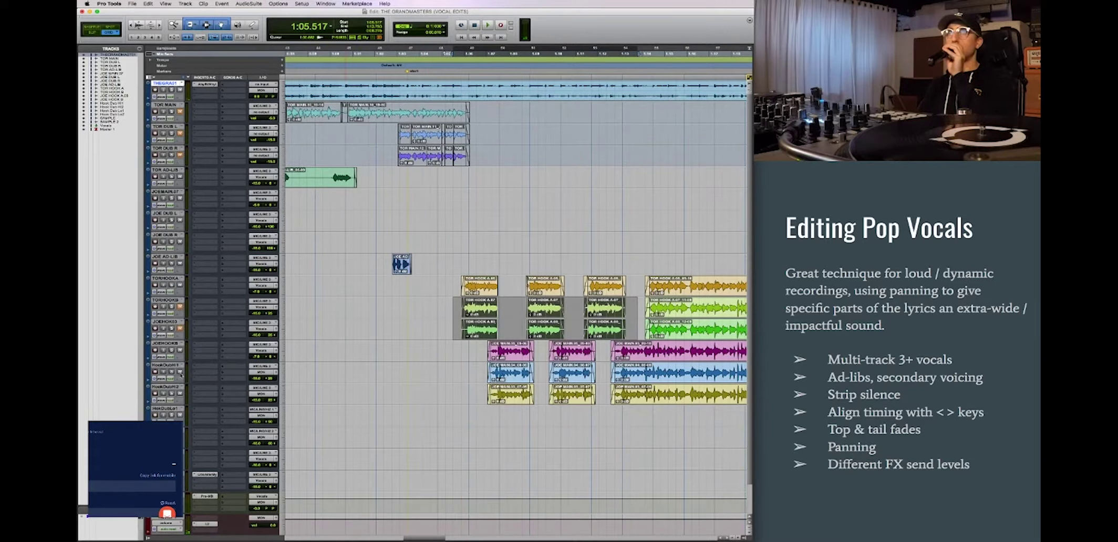
# Play the opening short hook phrases from 1:05.862 with their doubles in place.
pyautogui.click(461, 261)
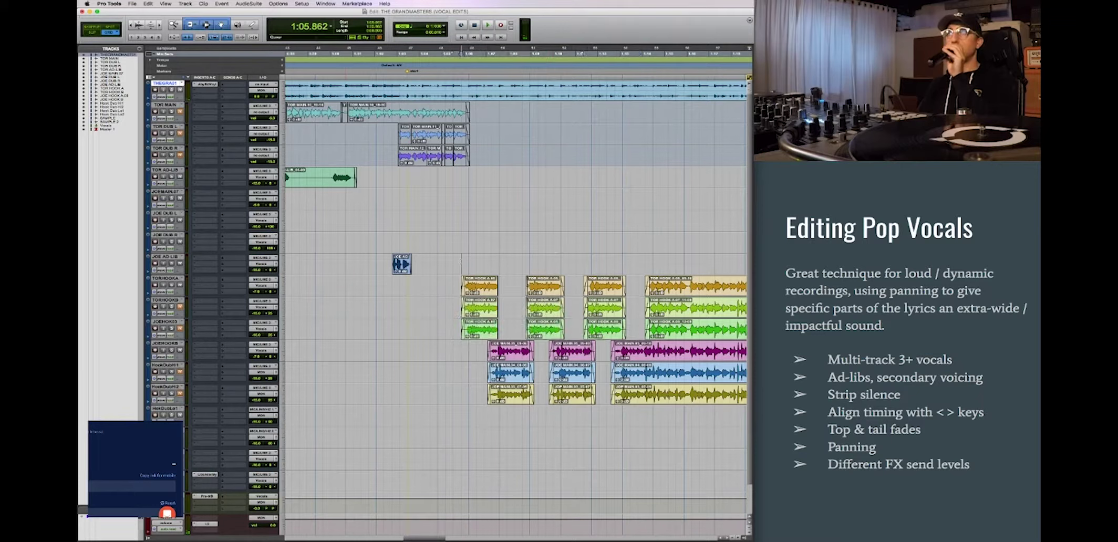
pyautogui.press('space')
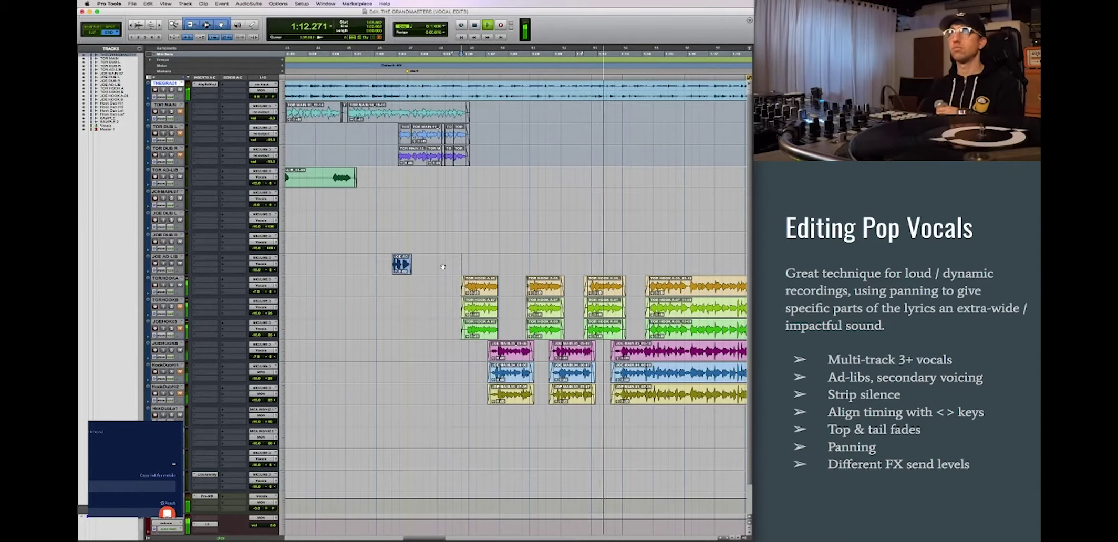
pyautogui.press('space')
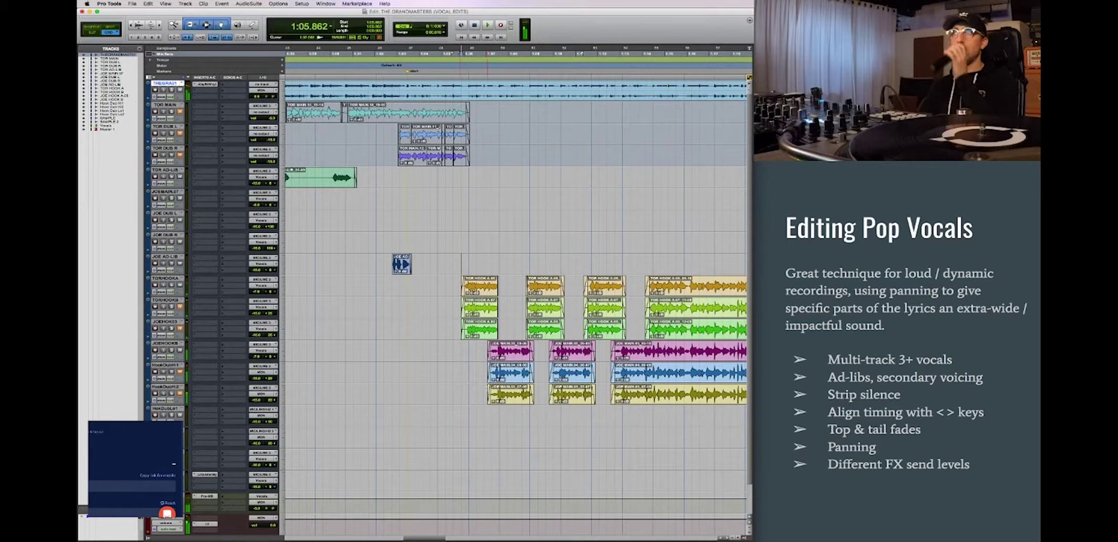
# Delete the two green doubles under the first three hook phrases and the blue and olive doubles over the same passage.
pyautogui.moveTo(453, 312); pyautogui.dragTo(629, 328)
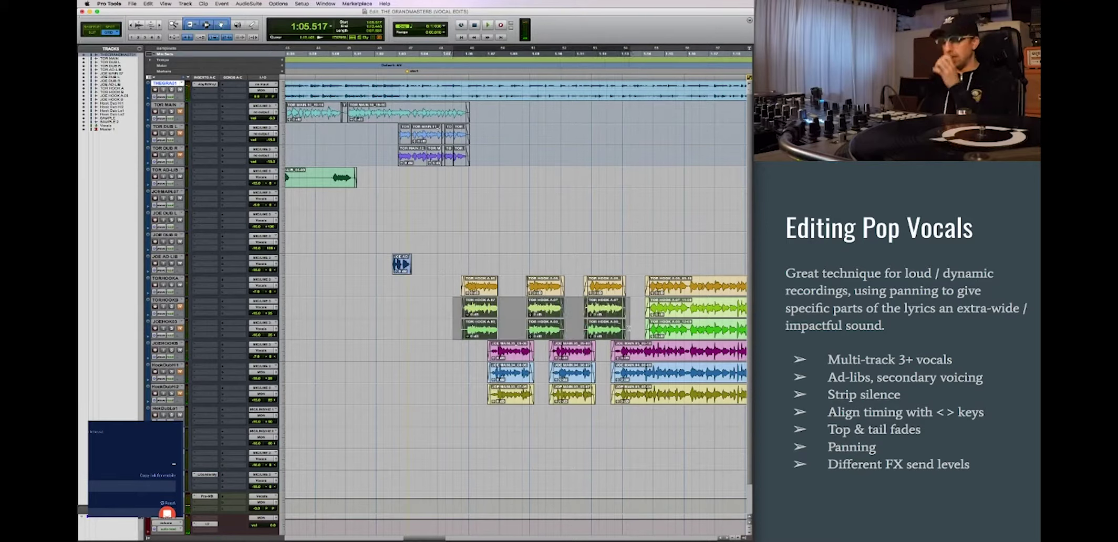
pyautogui.press('Delete')
pyautogui.moveTo(484, 374); pyautogui.dragTo(642, 398)
pyautogui.press('Delete')
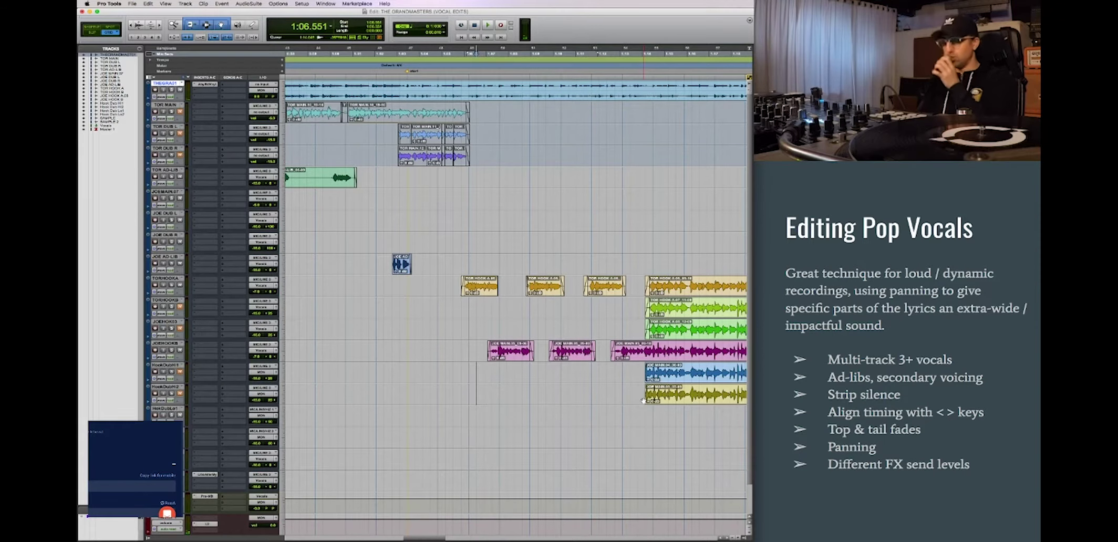
# Focus on the start of the long doubled hook phrase near 1:14.137 and set a finer grid value.
pyautogui.hscroll(5, 594, 402)
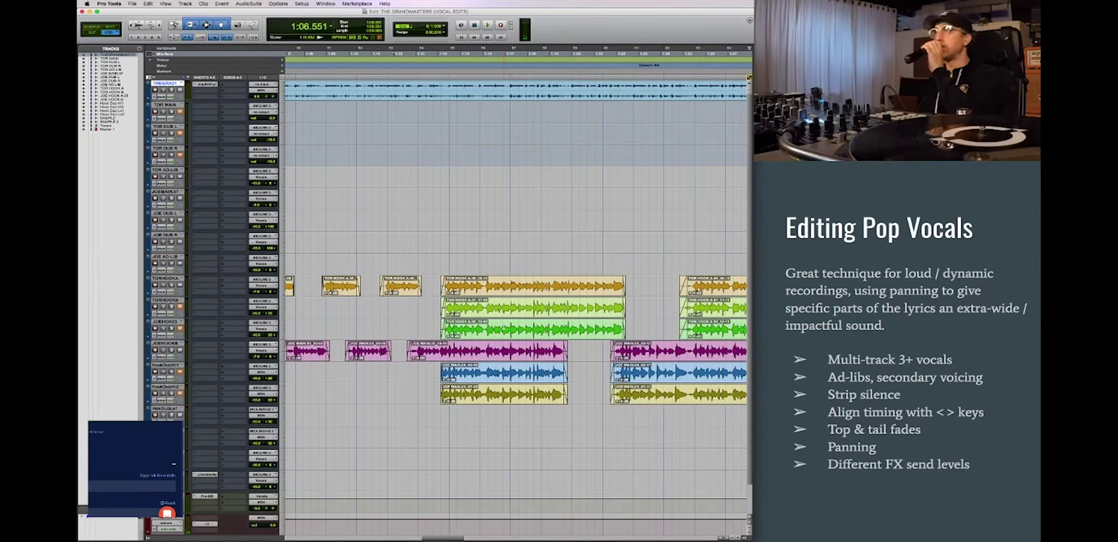
pyautogui.click(441, 304)
pyautogui.press('super+bracketright')
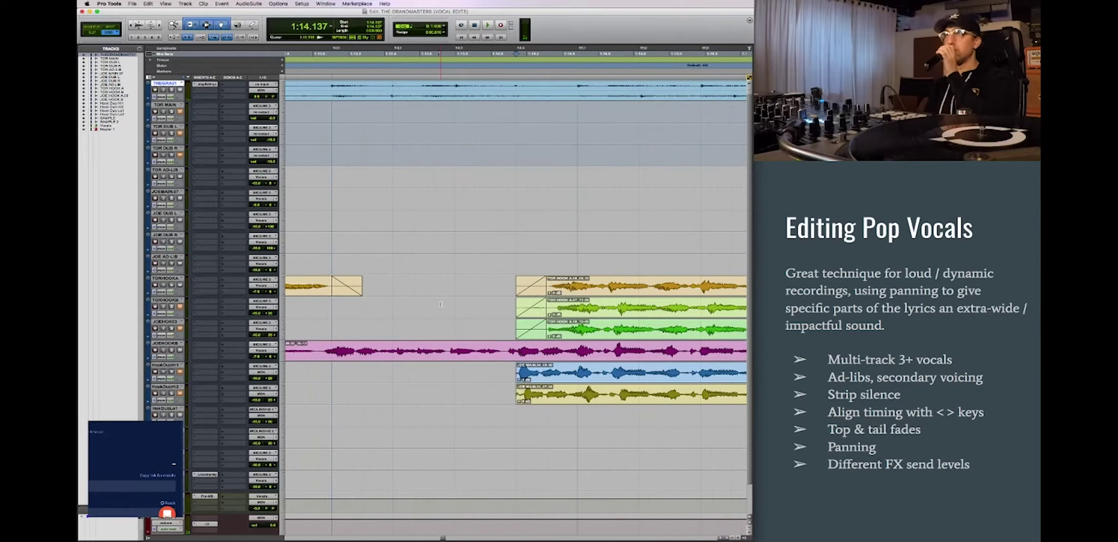
pyautogui.hscroll(6, 441, 305)
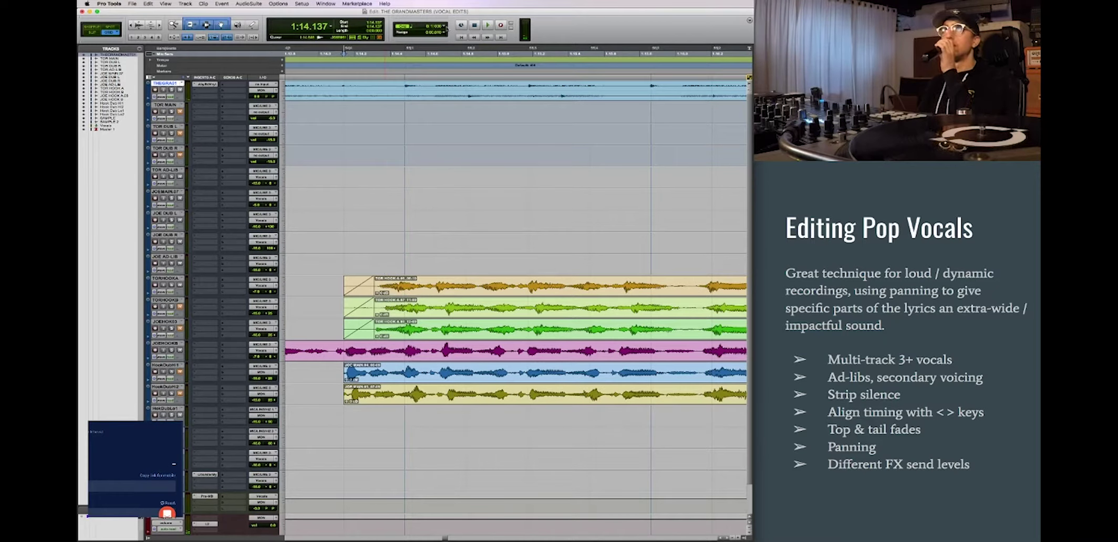
pyautogui.click(447, 28)
pyautogui.click(465, 41)
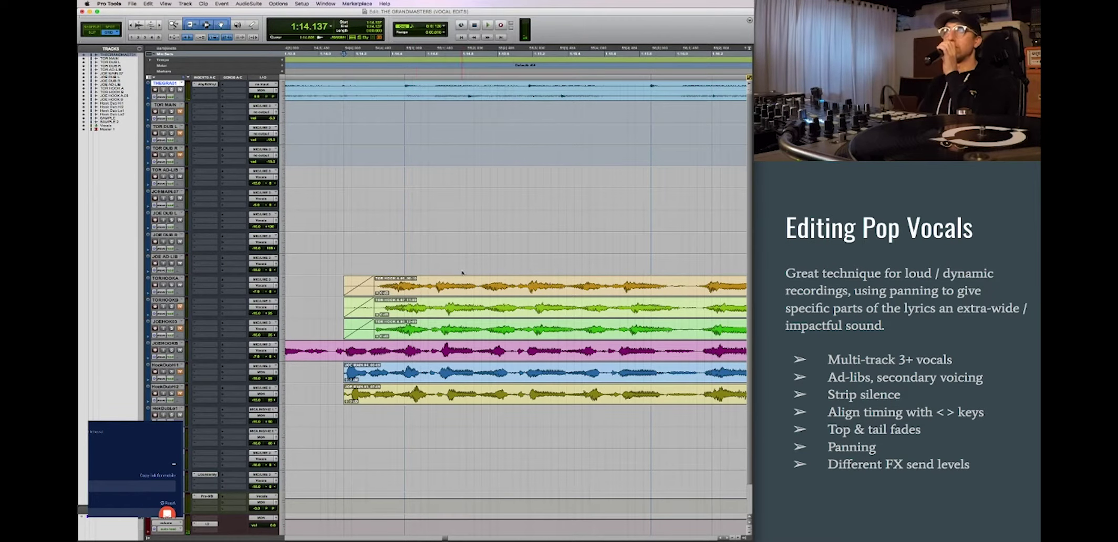
# Place the edit cursor at successive word starts in the orange hook vocal, up to 1:15.689, to check the doubles' alignment.
pyautogui.click(381, 284)
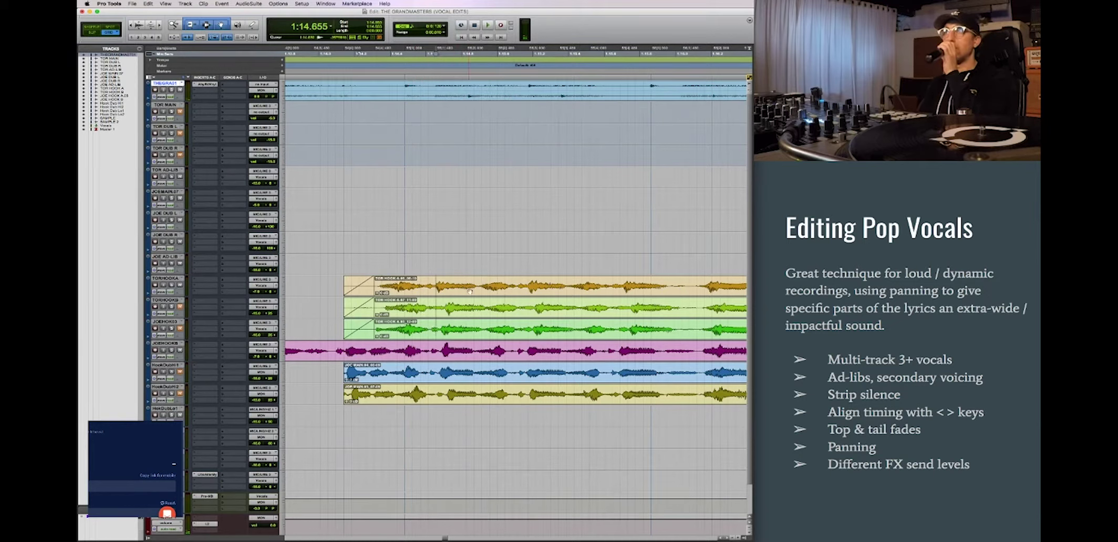
pyautogui.click(528, 283)
pyautogui.hscroll(2, 524, 325)
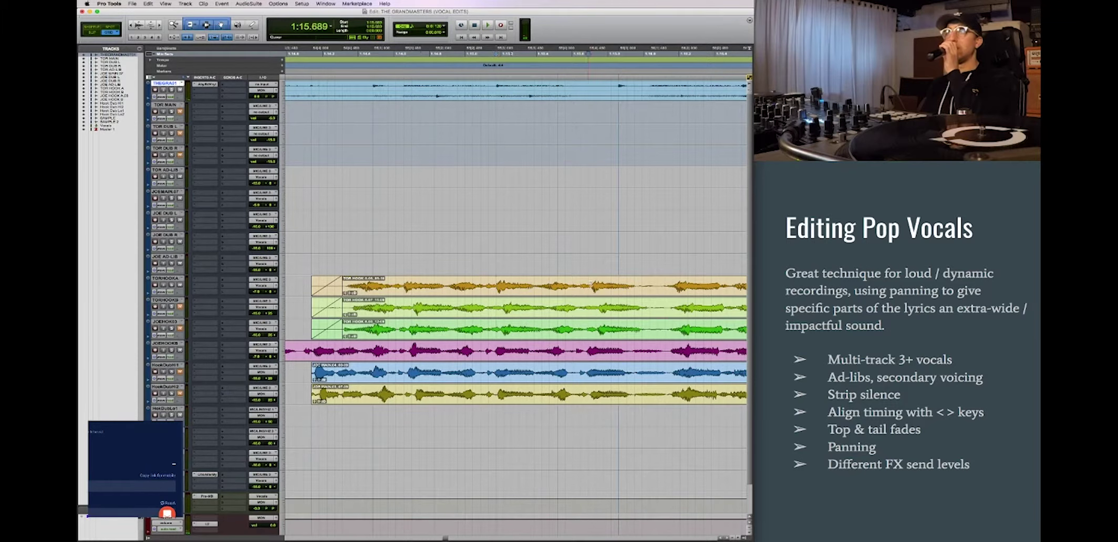
pyautogui.hscroll(2, 525, 324)
pyautogui.click(588, 326)
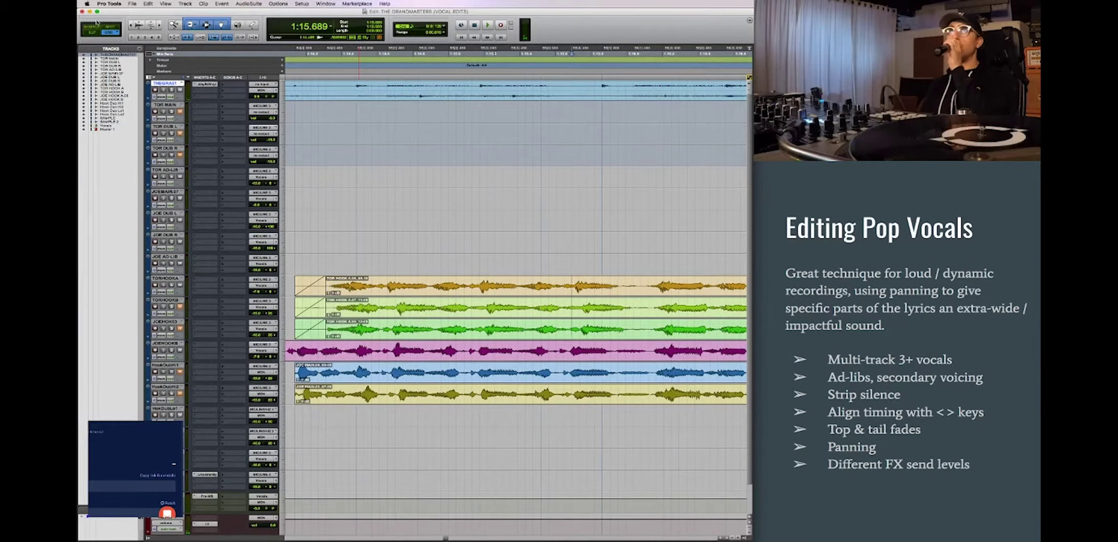
# Switch to Slip edit mode and place the edit cursor off the grid at 1:14.698 on the light green double.
pyautogui.click(92, 33)
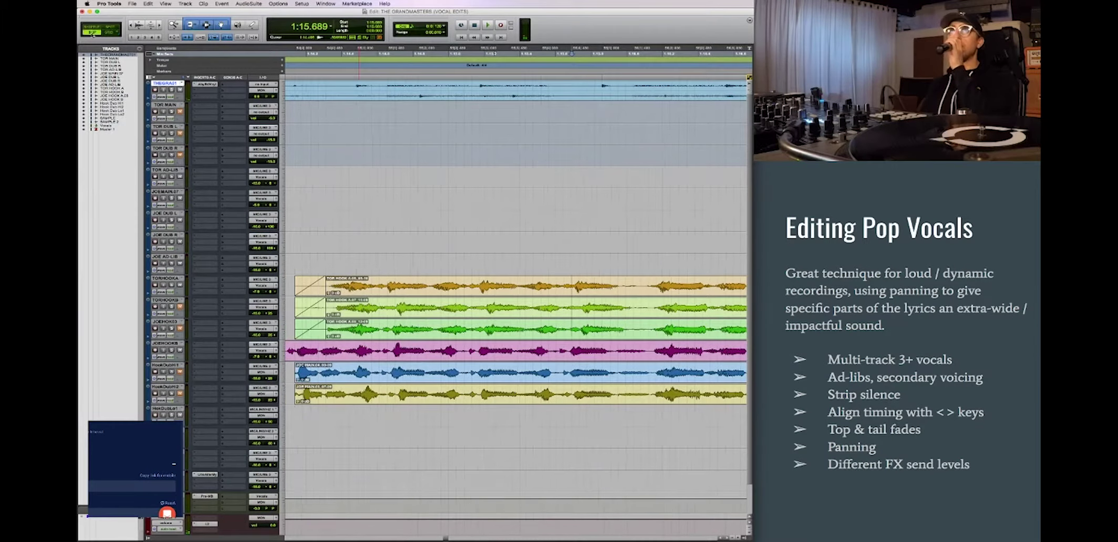
pyautogui.moveTo(364, 308); pyautogui.dragTo(376, 307)
pyautogui.click(393, 308)
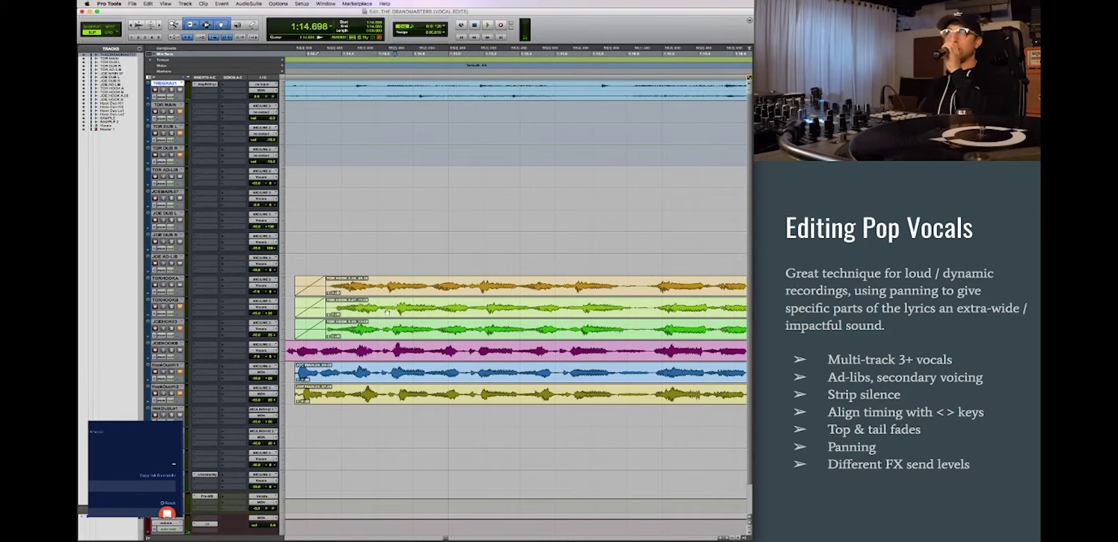
# Split the light green double at 1:14.708 and again before the next phrase, and select the piece between the splits.
pyautogui.press('b')
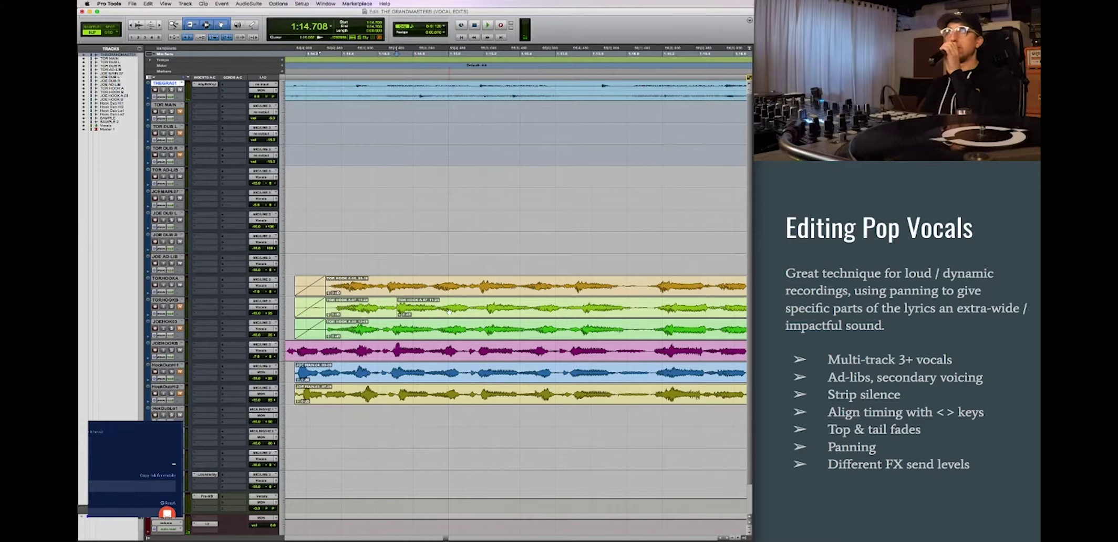
pyautogui.click(634, 304)
pyautogui.press('b')
pyautogui.click(536, 314)
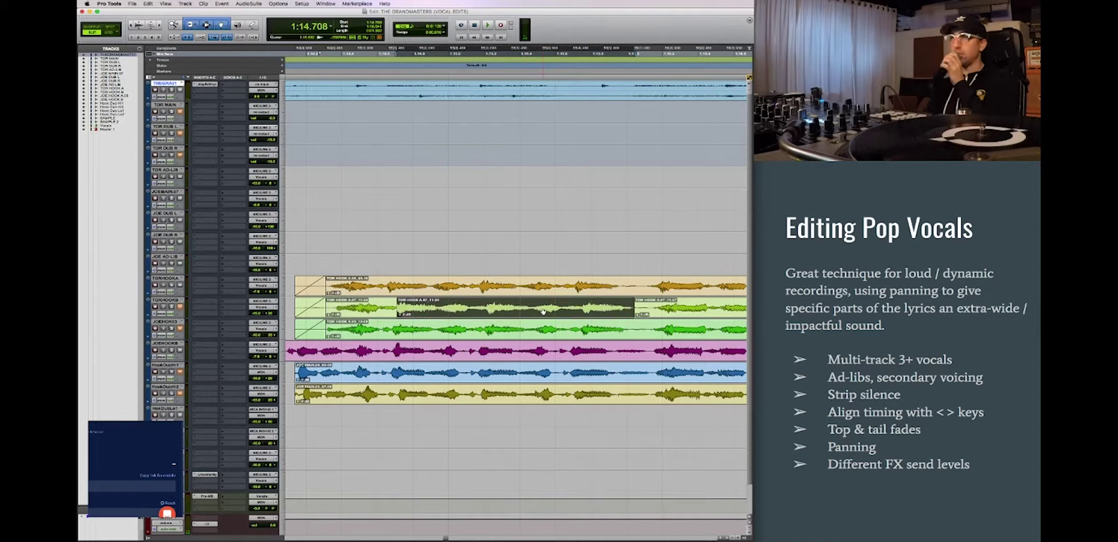
# Nudge the selected light green piece earlier until it starts at 1:14.658.
pyautogui.press(',')
pyautogui.press(',')
pyautogui.press(',')
pyautogui.press(',')
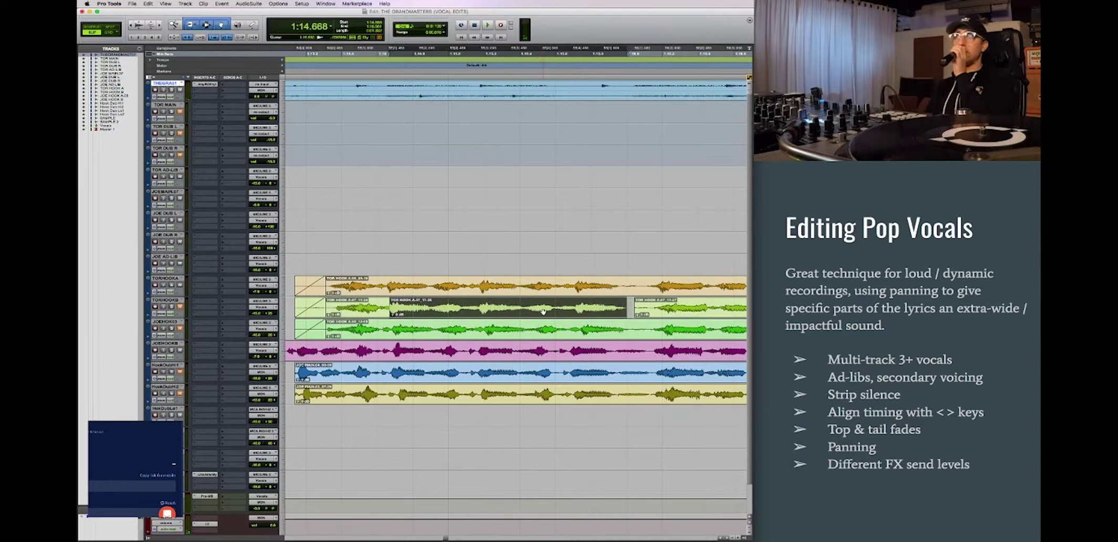
pyautogui.press(',')
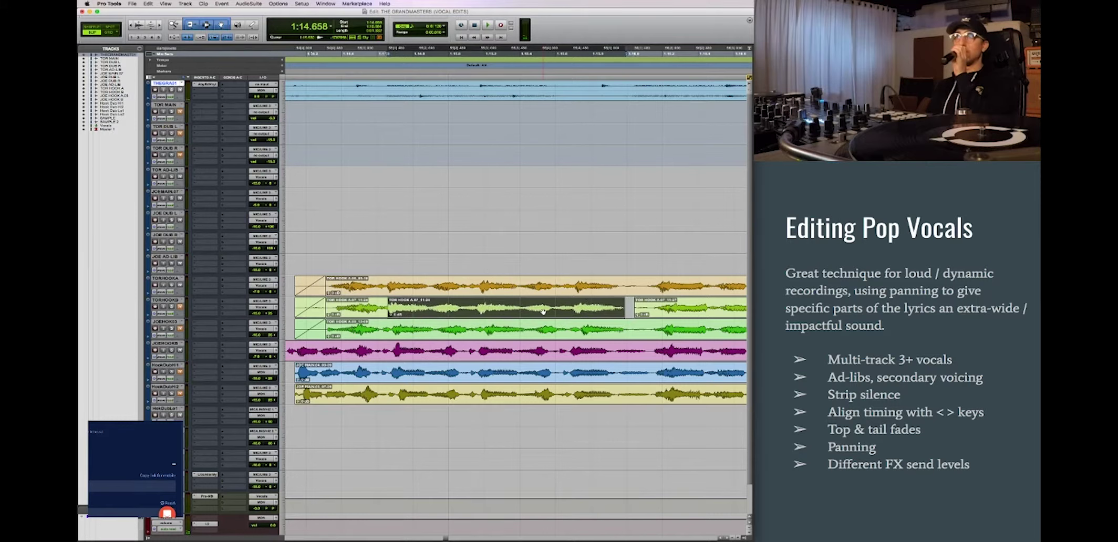
# Crossfade the light green double's first junction near 1:14.634 and split the darker green double at 1:14.619.
pyautogui.keyDown('shift'); pyautogui.click(387, 311); pyautogui.keyUp('shift')
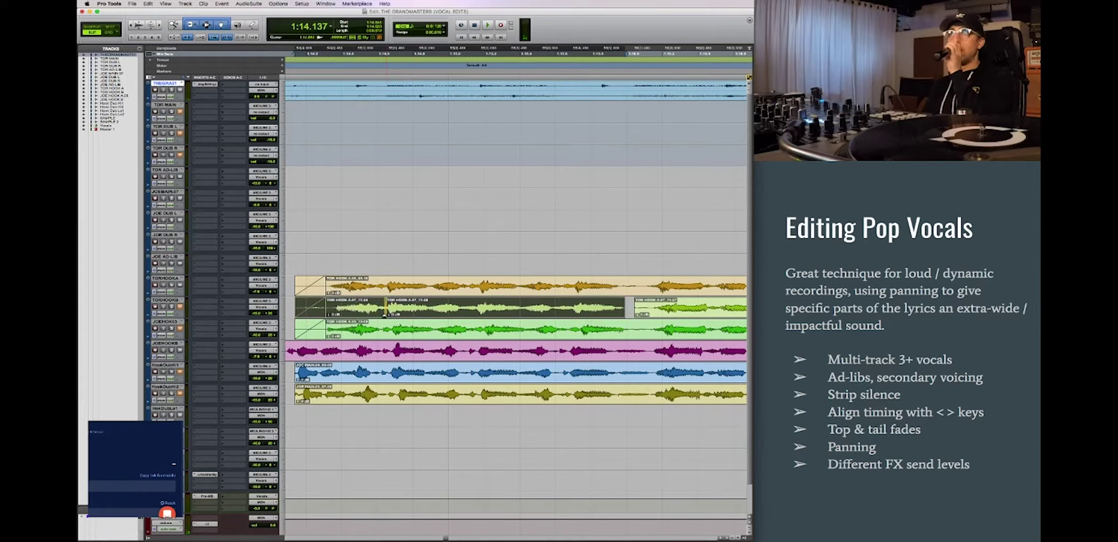
pyautogui.click(385, 315)
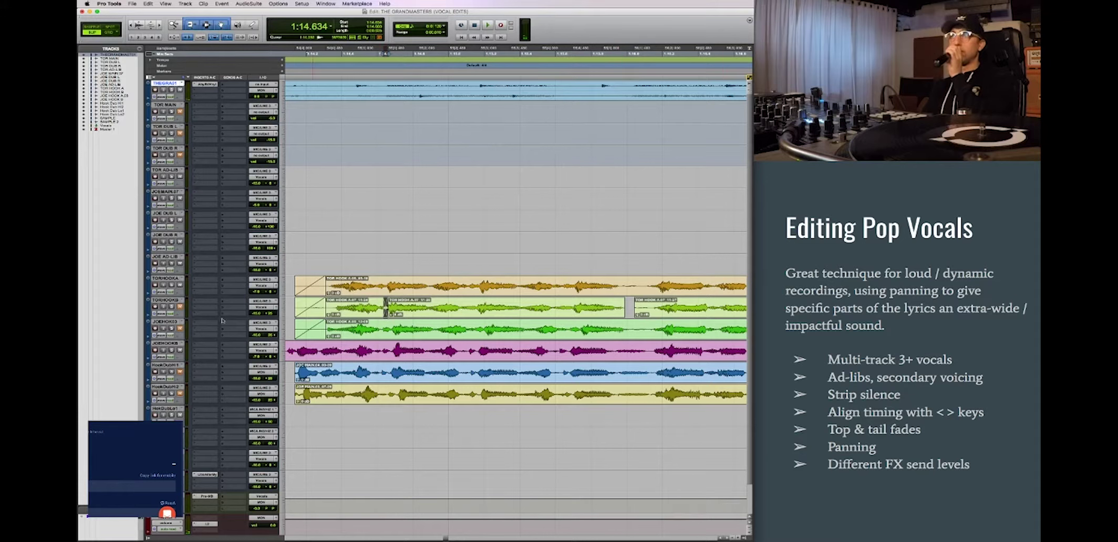
pyautogui.hotkey('ctrl', 'f')
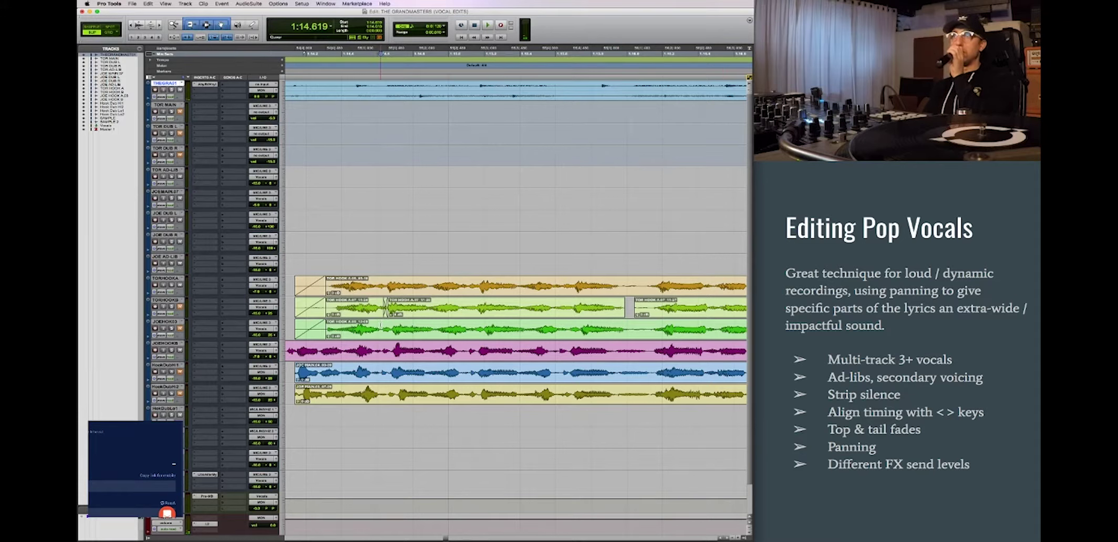
pyautogui.hotkey('ctrl', 'e')
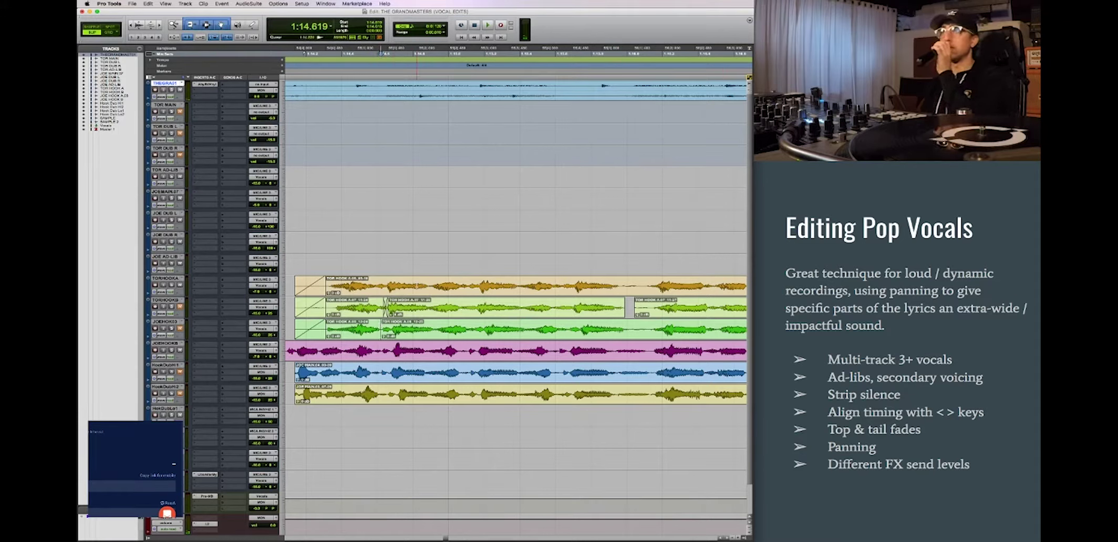
# Select a passage of the orange hook vocal from 1:14.522 and play the hook to check the doubles' timing.
pyautogui.moveTo(363, 287); pyautogui.dragTo(512, 287)
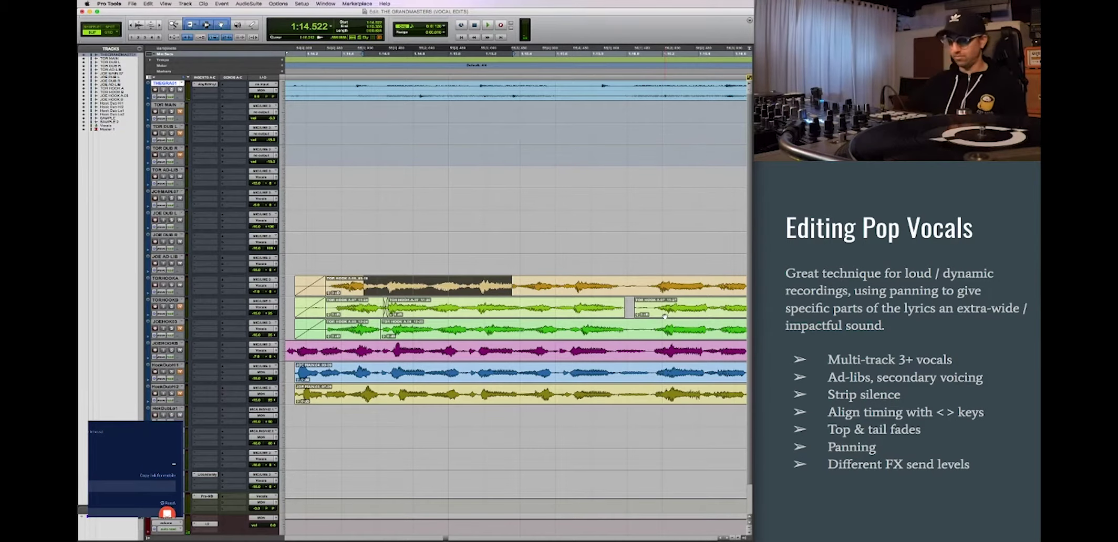
pyautogui.press('space')
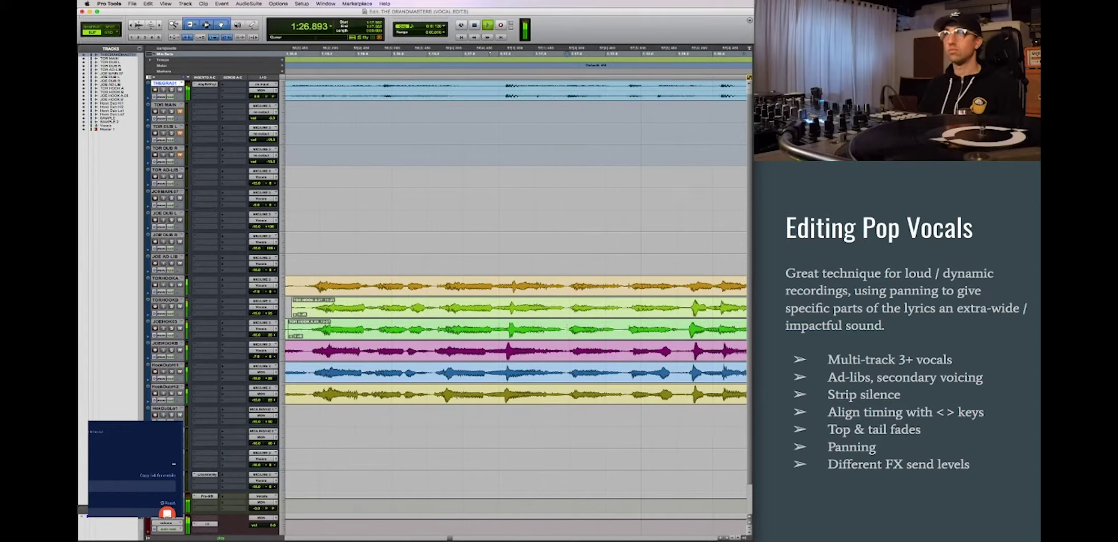
pyautogui.moveTo(482, 307); pyautogui.dragTo(580, 307)
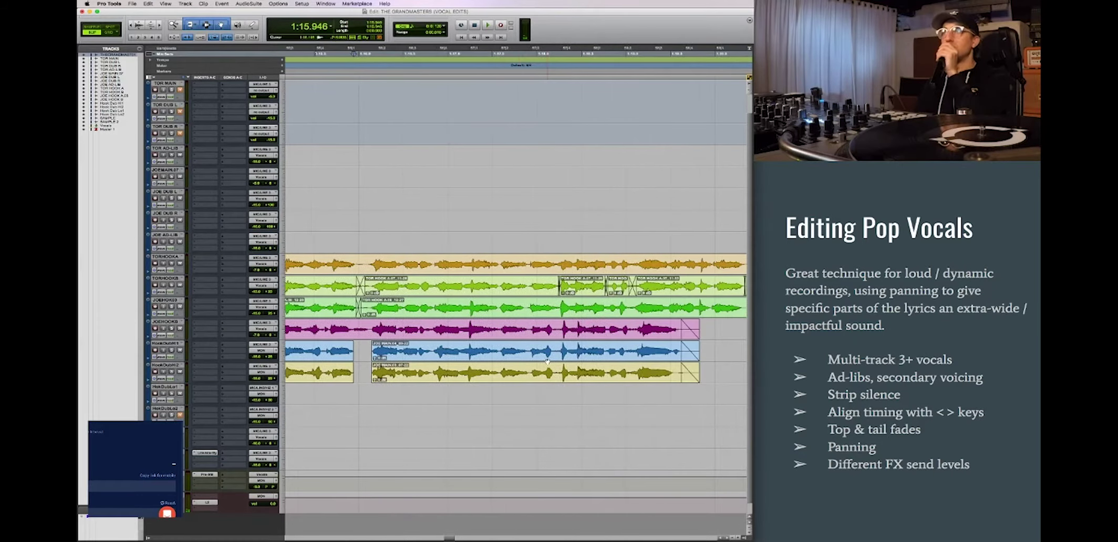
# Delete the opening of the blue and olive doubles from 1:21.643 up to the first word at 1:22.158.
pyautogui.hscroll(10, 540, 364)
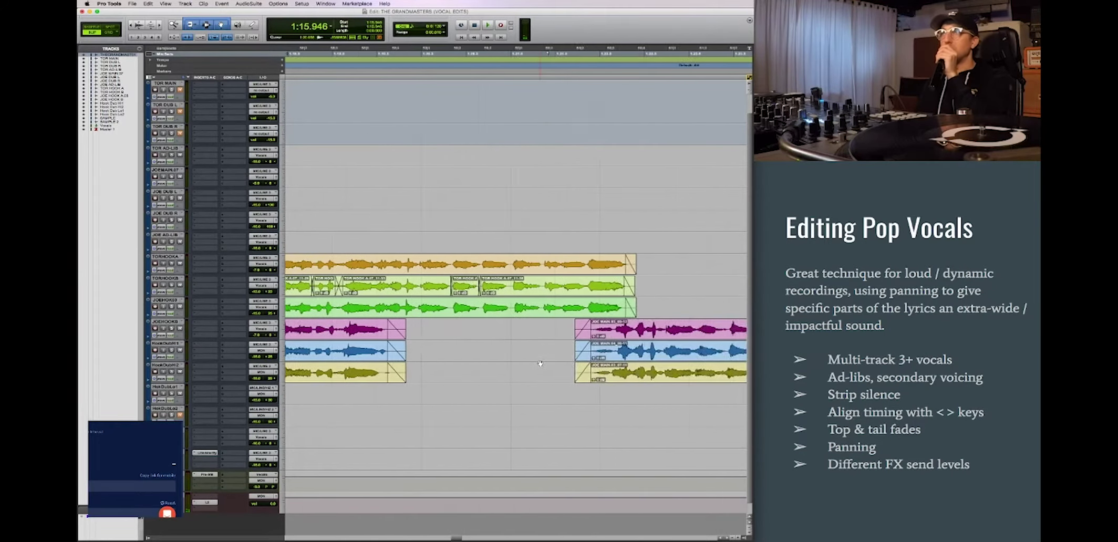
pyautogui.moveTo(465, 327); pyautogui.dragTo(512, 373)
pyautogui.click(462, 345)
pyautogui.moveTo(462, 345); pyautogui.dragTo(513, 378)
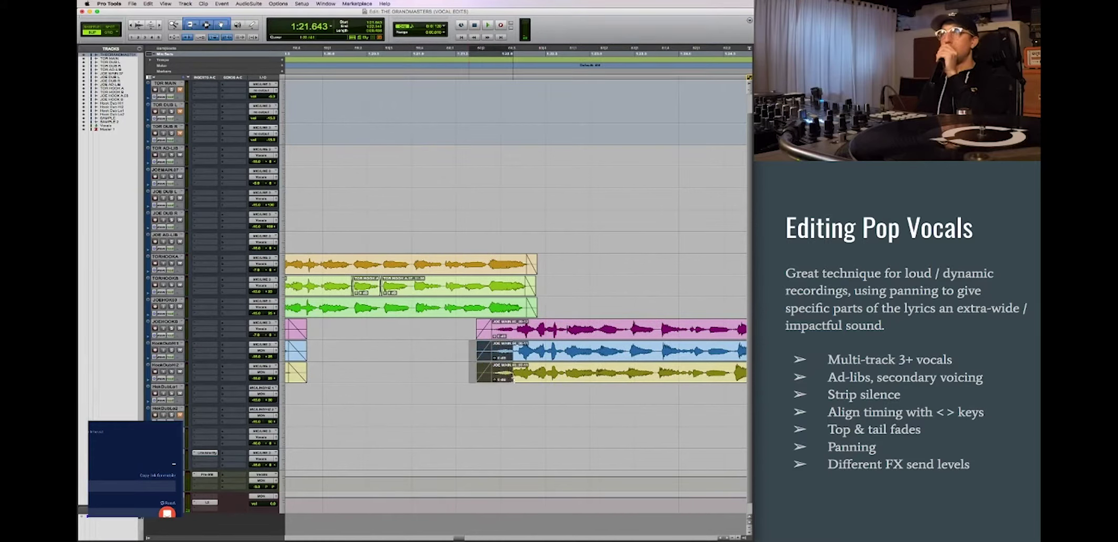
pyautogui.press('Delete')
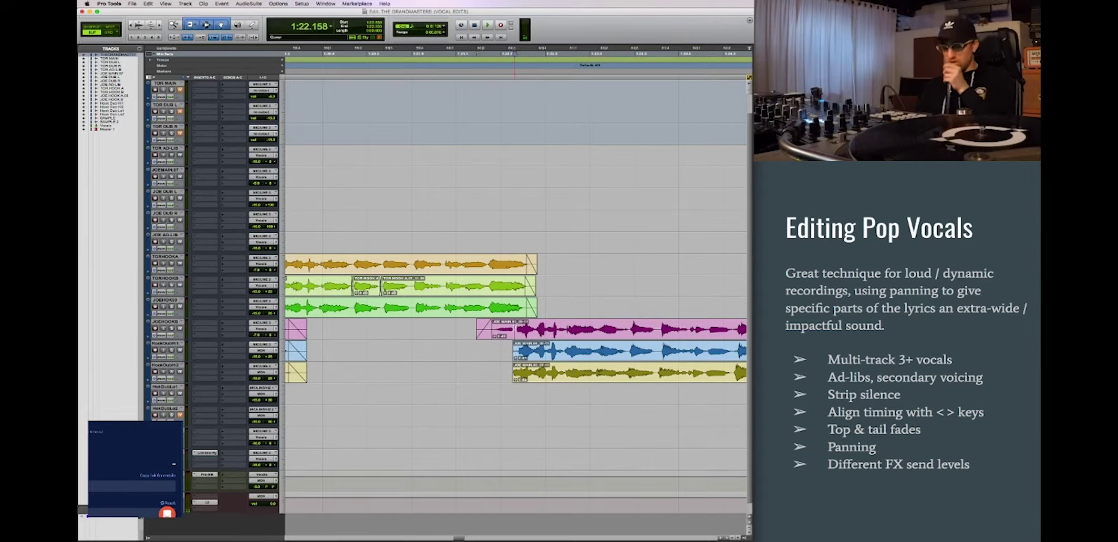
# Split the magenta hook vocal at 1:22.158, lower its opening piece's clip gain, and select across the split from 1:22.137.
pyautogui.press('super+e')
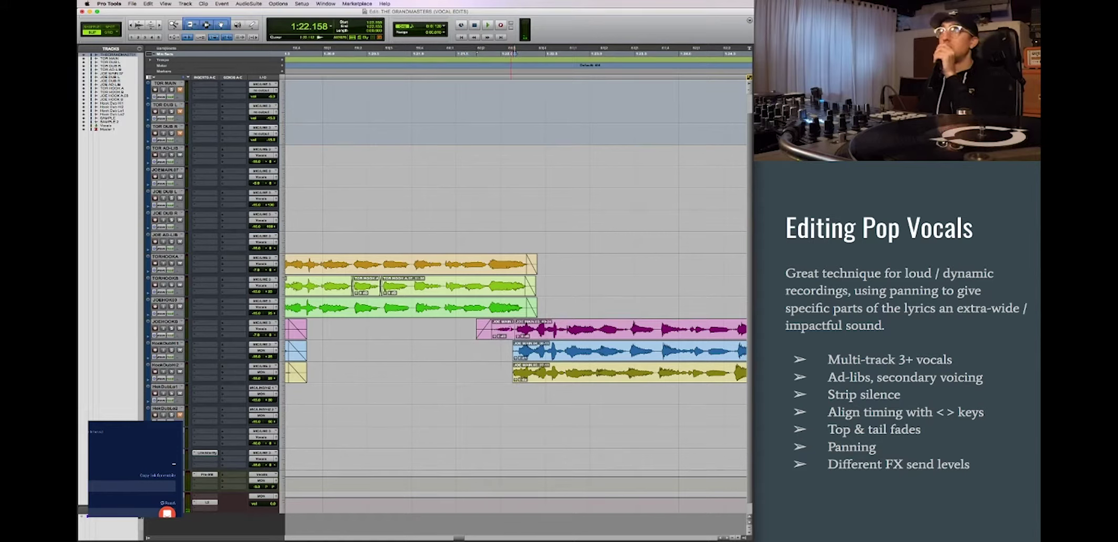
pyautogui.click(495, 338)
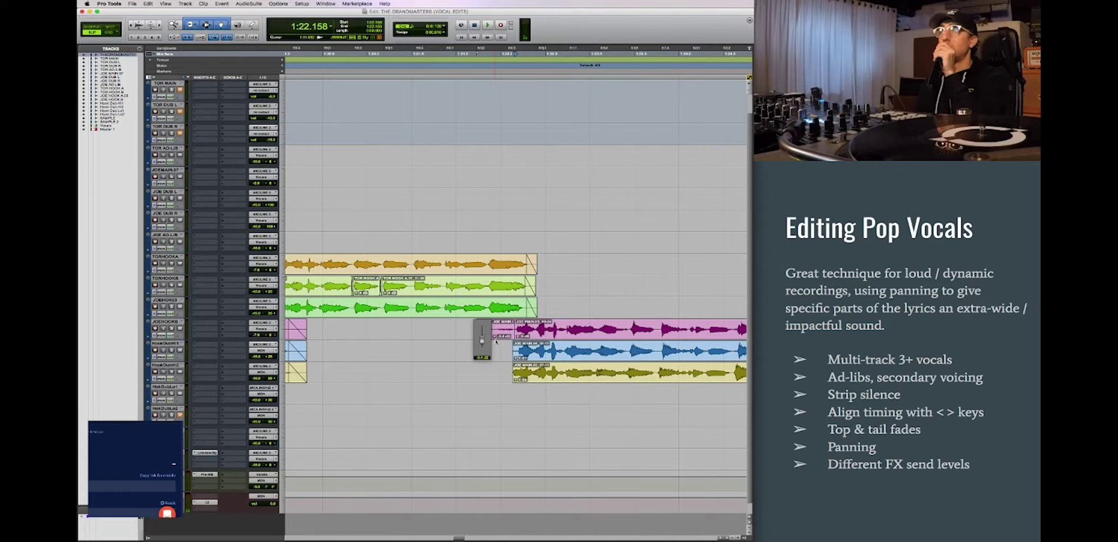
pyautogui.click(496, 342)
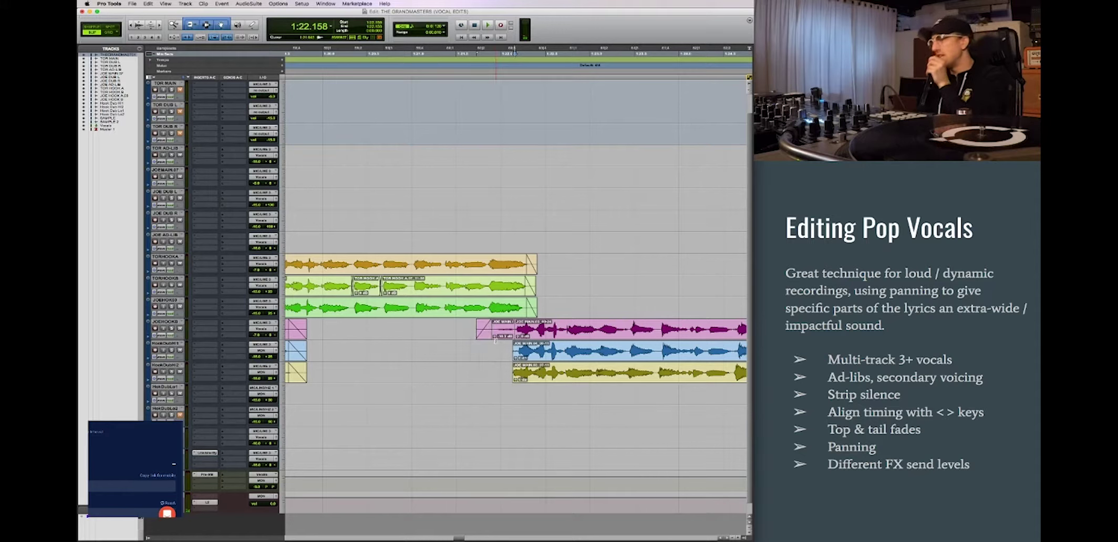
pyautogui.hscroll(3, 472, 345)
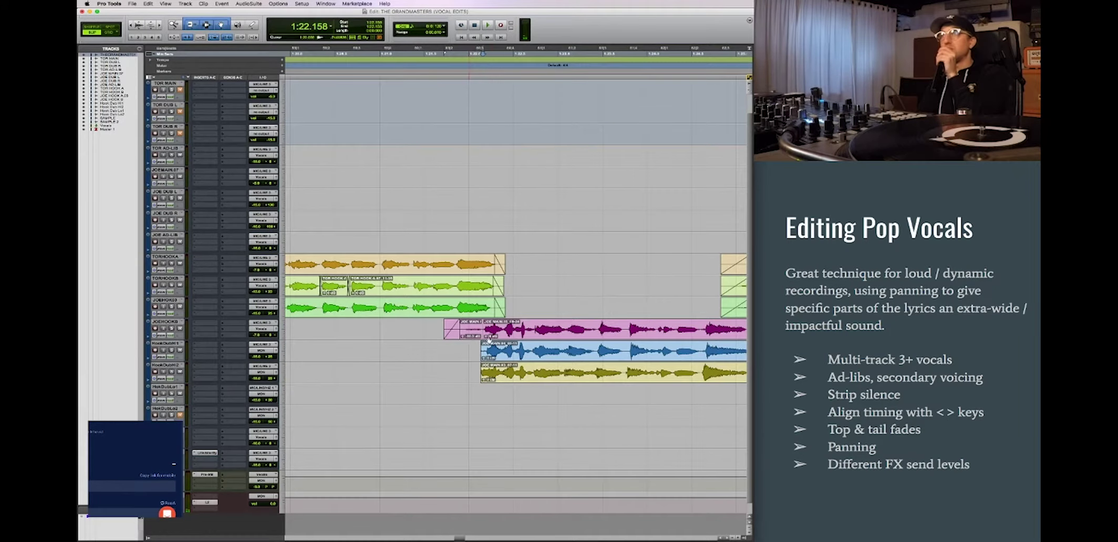
pyautogui.click(484, 337)
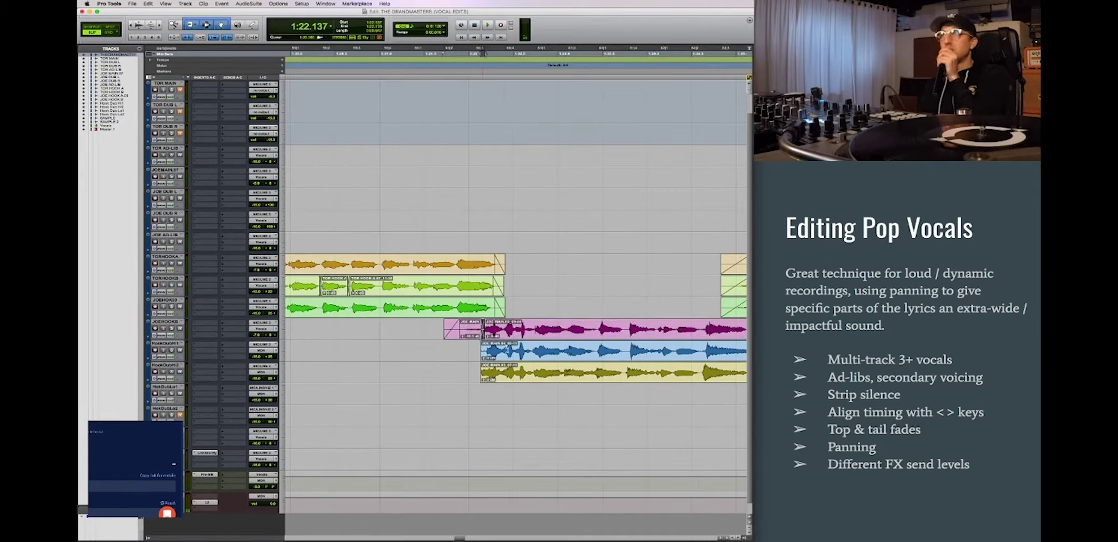
# Lower the clip gain of the short magenta vocal pieces between phrases near 1:27.015 and 1:36.214.
pyautogui.hscroll(8, 482, 339)
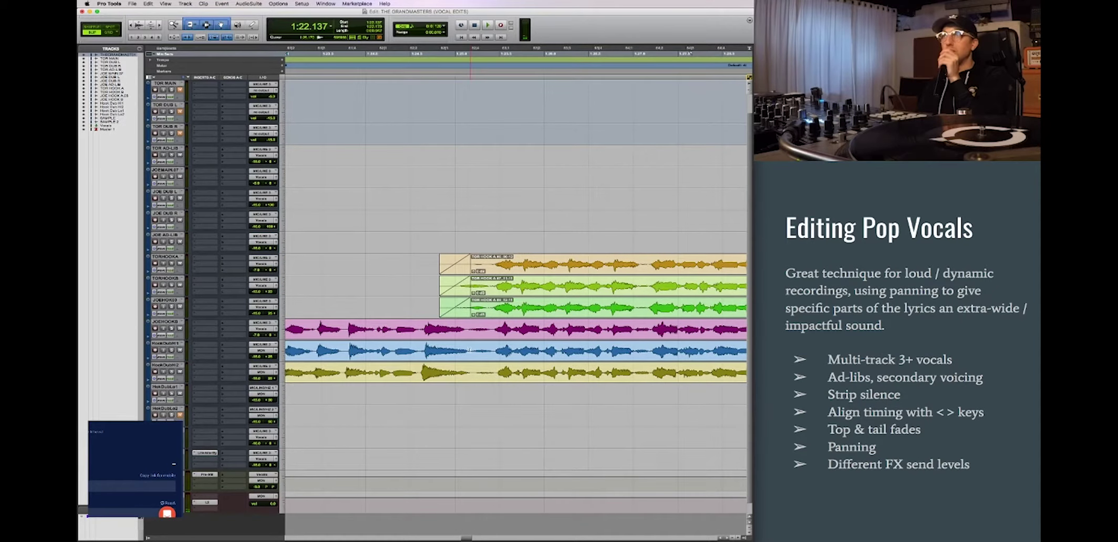
pyautogui.hscroll(10, 469, 347)
pyautogui.click(365, 335)
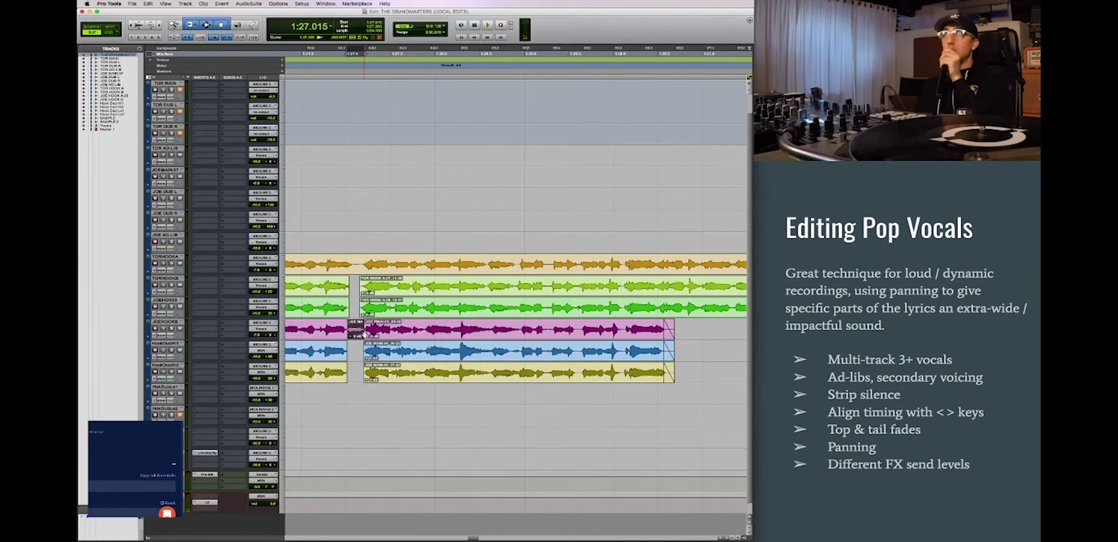
pyautogui.hscroll(15, 367, 337)
pyautogui.click(441, 337)
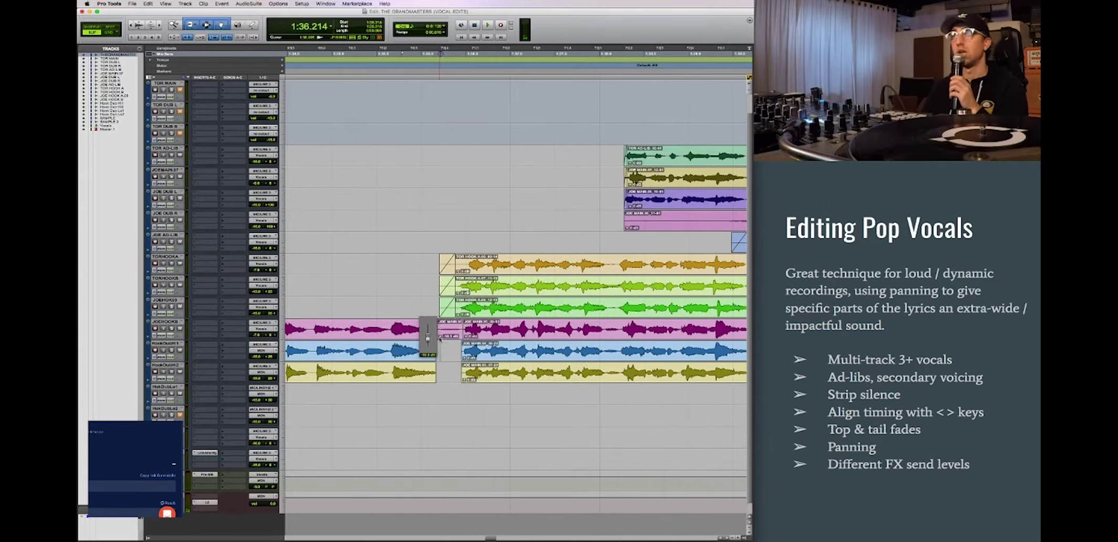
# Select the two adjoining pieces at the end of the darker green double's first long phrase and play the session.
pyautogui.hscroll(-10, 440, 339)
pyautogui.moveTo(482, 279); pyautogui.dragTo(409, 300)
pyautogui.scroll(-6, 408, 301)
pyautogui.scroll(-1, 512, 302)
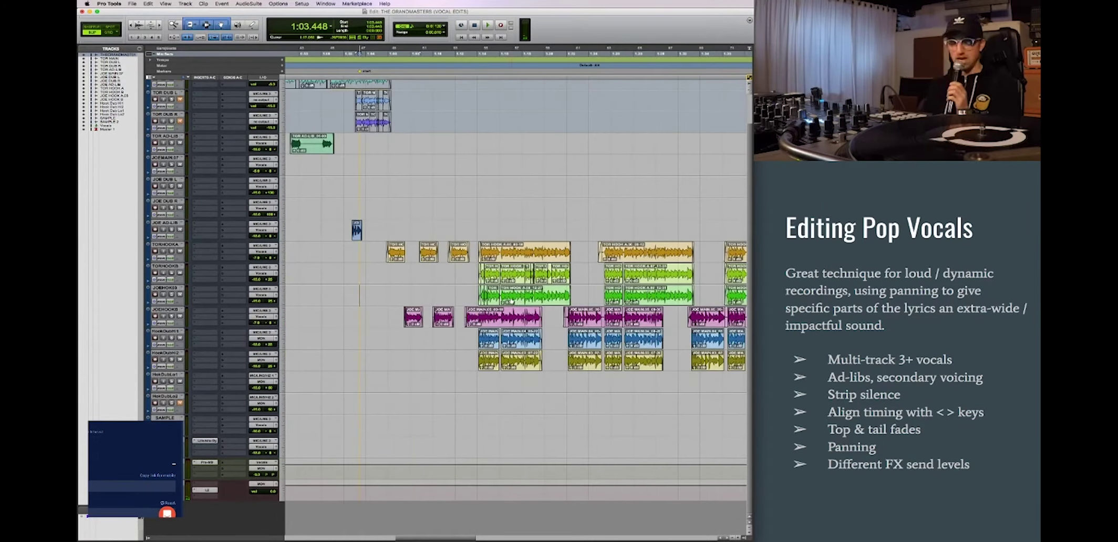
pyautogui.scroll(5, 512, 303)
pyautogui.click(552, 296)
pyautogui.keyDown('shift'); pyautogui.click(566, 305); pyautogui.keyUp('shift')
pyautogui.press('space')
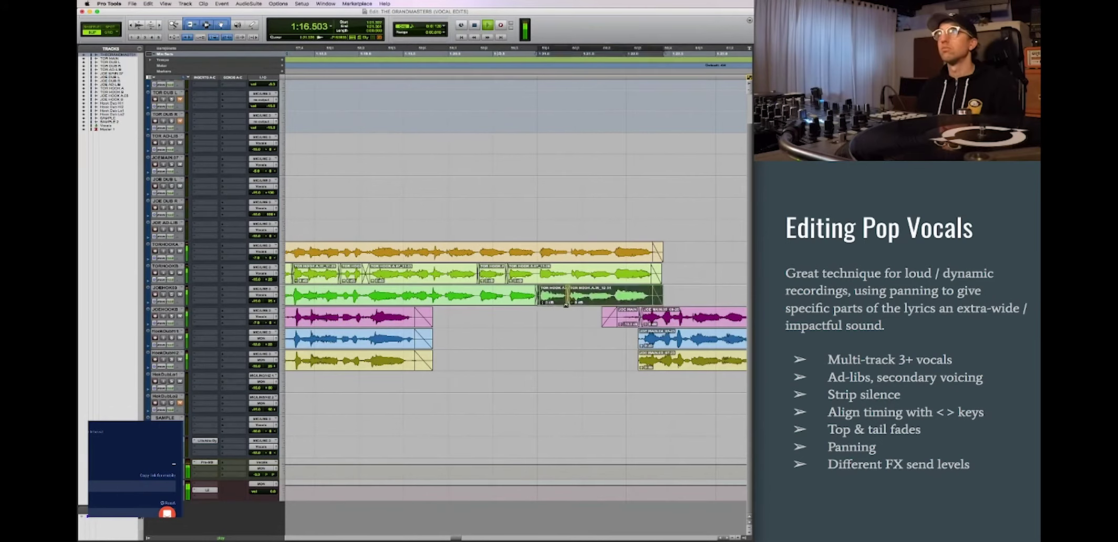
# Select the opening pieces of both green doubles in the second long phrase and fade out the hook clips near 1:40.171.
pyautogui.hscroll(10, 566, 305)
pyautogui.click(458, 298)
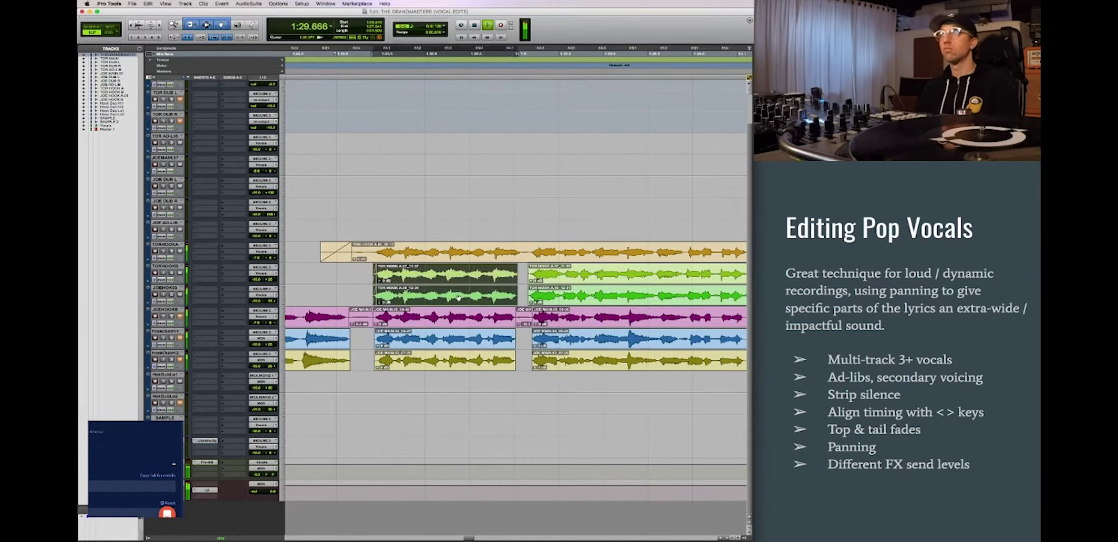
pyautogui.press('space')
pyautogui.hscroll(10, 537, 305)
pyautogui.click(538, 304)
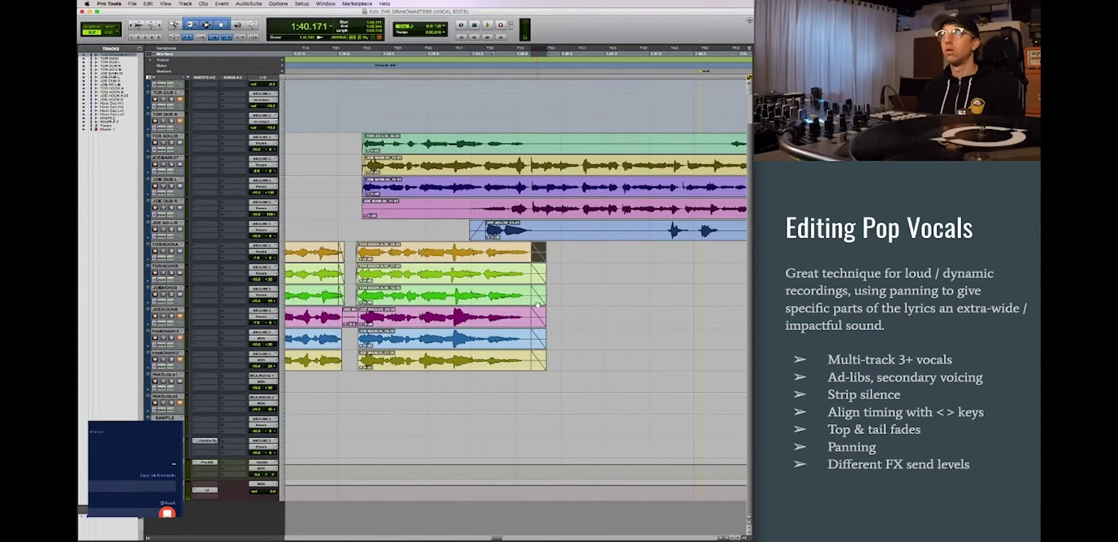
# Play back the edited hook while viewing all of its phrases together.
pyautogui.press('r')
pyautogui.press('space')
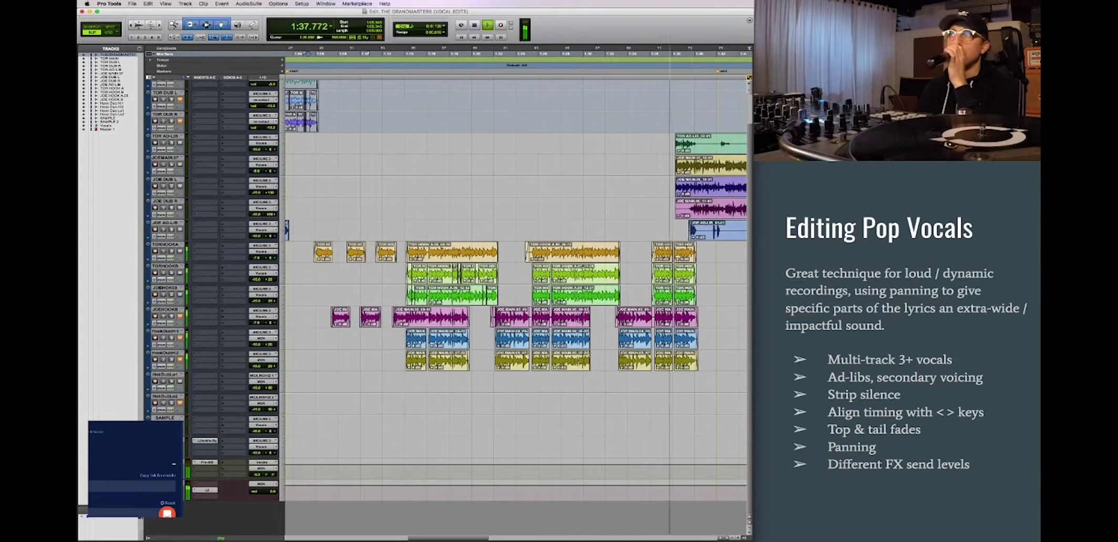
pyautogui.press('space')
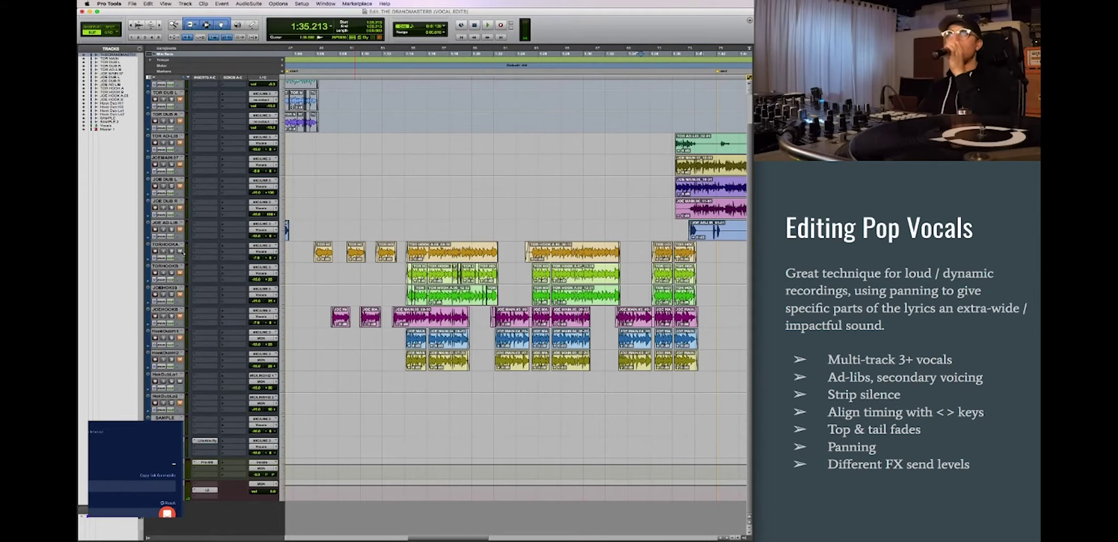
# Separate the short piece of the magenta hook vocal between the first two doubled phrases near 1:16.123.
pyautogui.click(432, 320)
pyautogui.press('t')
pyautogui.press('t')
pyautogui.press('t')
pyautogui.hscroll(5, 484, 344)
pyautogui.hscroll(-10, 484, 345)
pyautogui.hscroll(10, 484, 344)
pyautogui.hscroll(-3, 483, 345)
pyautogui.moveTo(498, 314)
pyautogui.mouseDown()
pyautogui.moveTo(513, 313)
pyautogui.moveTo(493, 310)
pyautogui.mouseUp()
pyautogui.press('BackSpace')
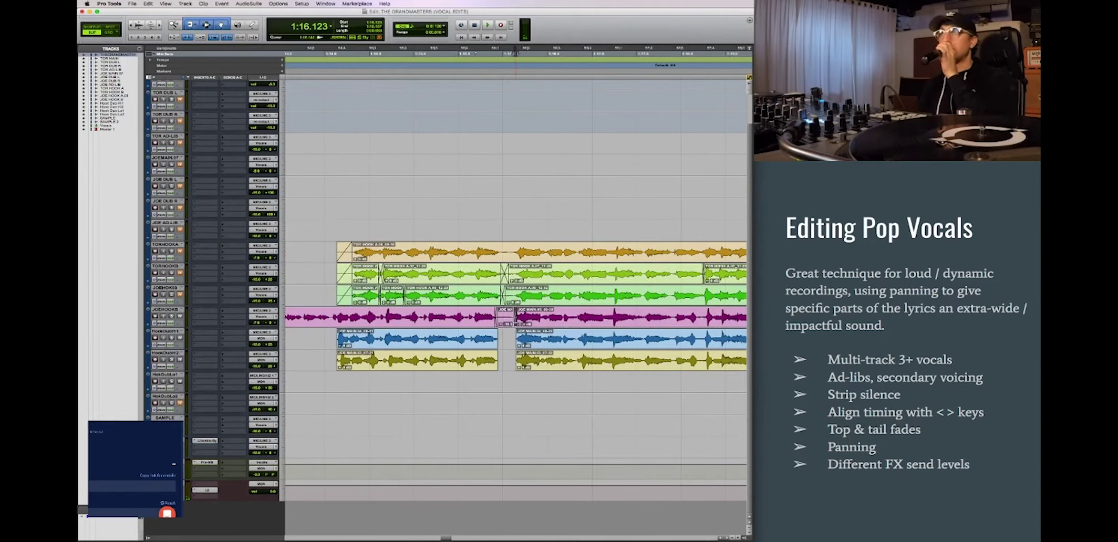
# Add short fades across the phrase boundaries of the magenta hook vocal and its blue and olive doubles.
pyautogui.hscroll(10, 423, 357)
pyautogui.hscroll(-5, 423, 356)
pyautogui.moveTo(424, 358); pyautogui.dragTo(571, 318)
pyautogui.moveTo(489, 358); pyautogui.dragTo(404, 318)
pyautogui.hscroll(-10, 385, 298)
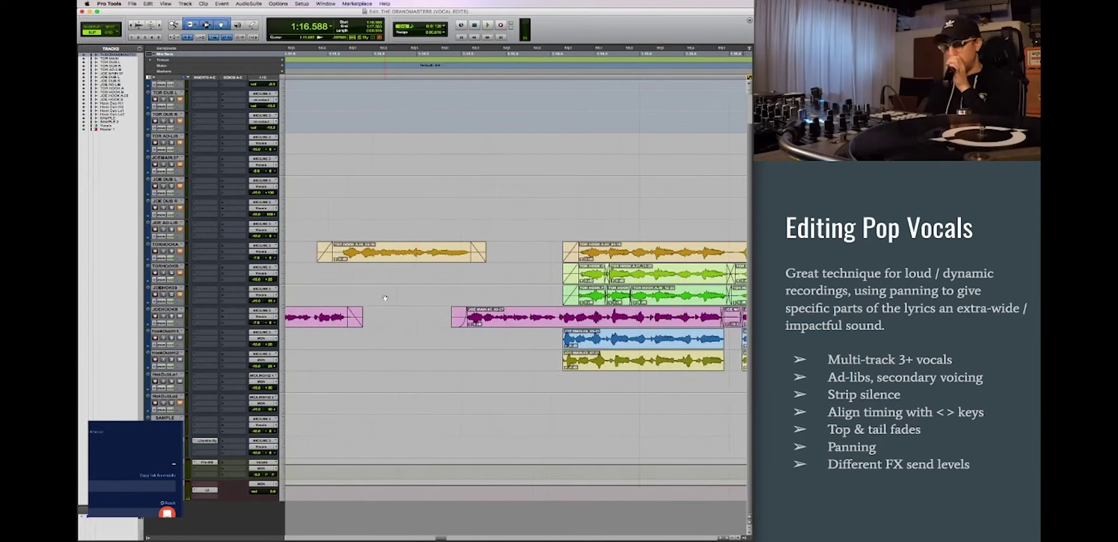
# Nudge the opening piece of the olive double, at the start of the first long phrase, slightly earlier.
pyautogui.press('r')
pyautogui.press('r')
pyautogui.press('t')
pyautogui.press('t')
pyautogui.press('t')
pyautogui.press('t')
pyautogui.hscroll(5, 524, 366)
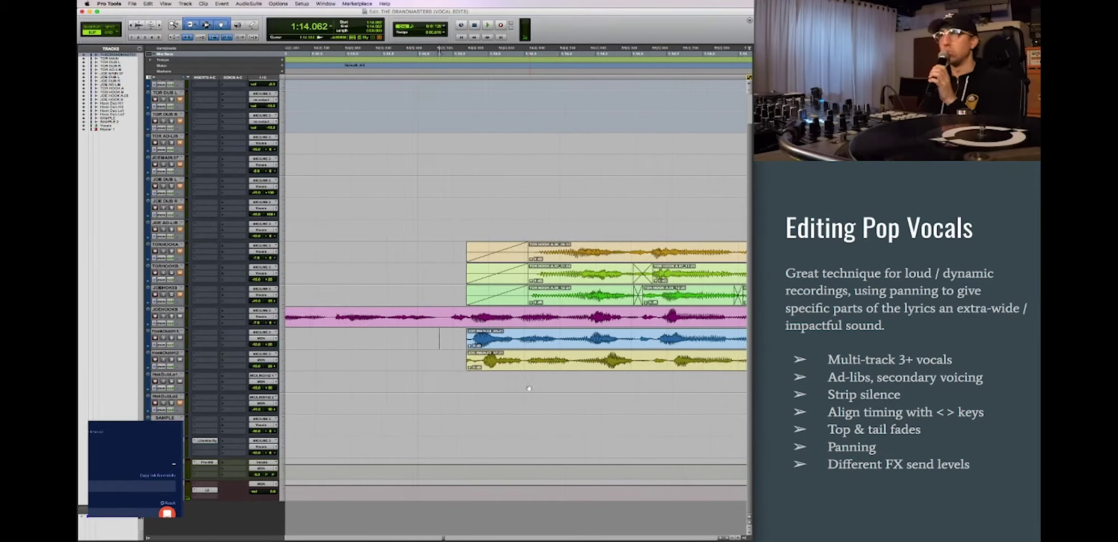
pyautogui.click(524, 366)
pyautogui.press(',')
pyautogui.press(',')
pyautogui.press(',')
pyautogui.hscroll(3, 518, 366)
# Split the olive double after its next word and nudge the piece starting at 1:14.657 earlier.
pyautogui.click(547, 357)
pyautogui.press('b')
pyautogui.click(531, 367)
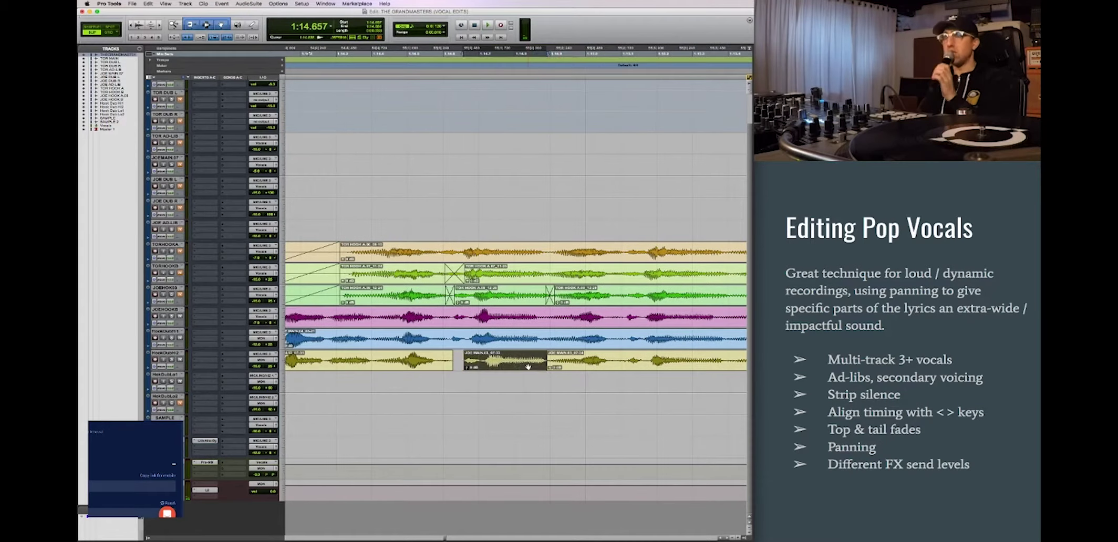
pyautogui.press(',')
pyautogui.press(',')
pyautogui.press(',')
# Select the rest of the olive double's first phrase and play the hook to check its timing.
pyautogui.hscroll(4, 540, 370)
pyautogui.press('r')
pyautogui.press('r')
pyautogui.press('r')
pyautogui.press('t')
pyautogui.press('t')
pyautogui.press('t')
pyautogui.press('space')
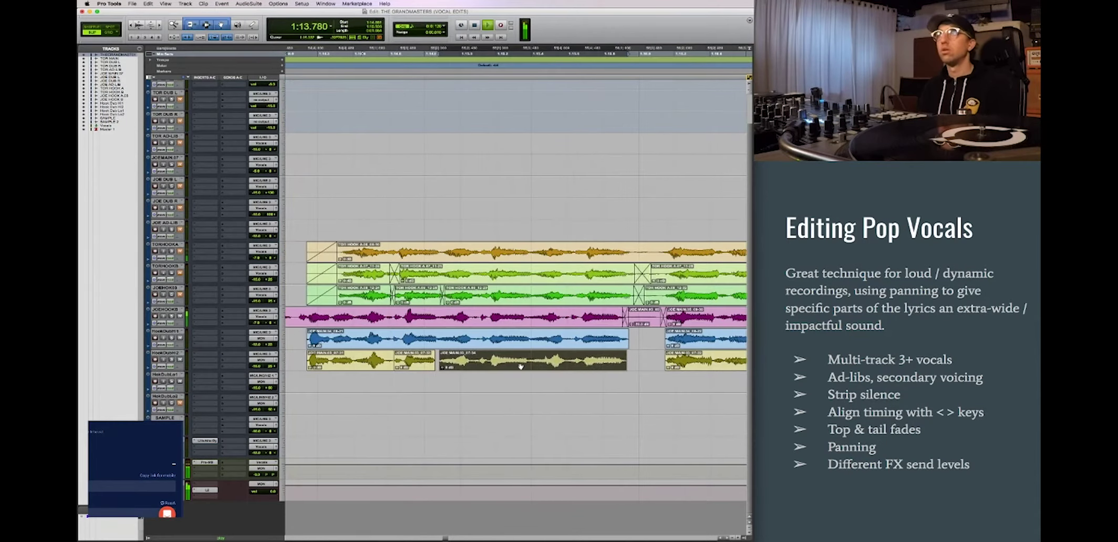
# Split the blue double partway through the hook phrase that leads up to 1:25.
pyautogui.click(526, 339)
pyautogui.press('b')
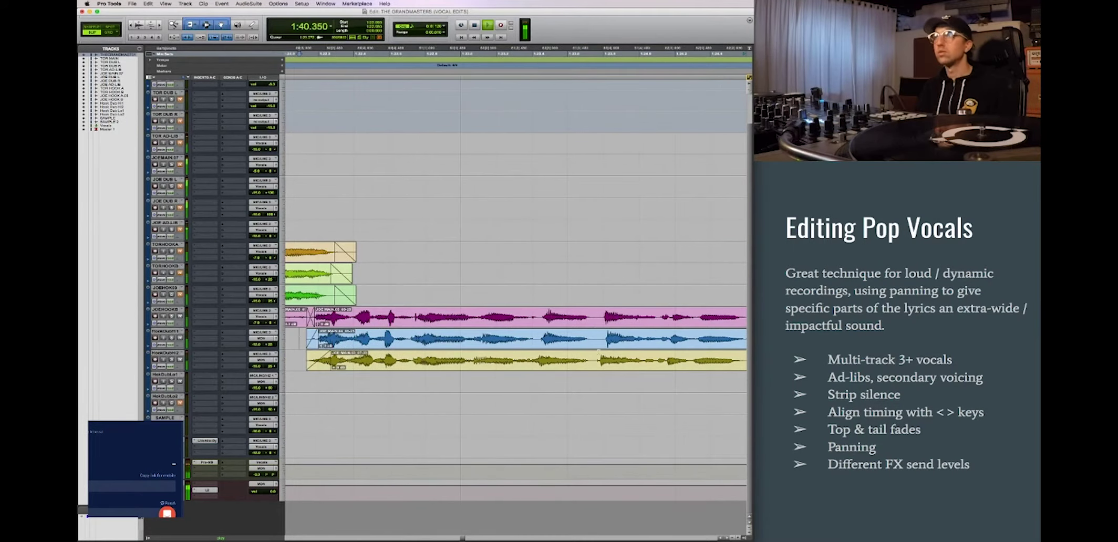
pyautogui.click(489, 363)
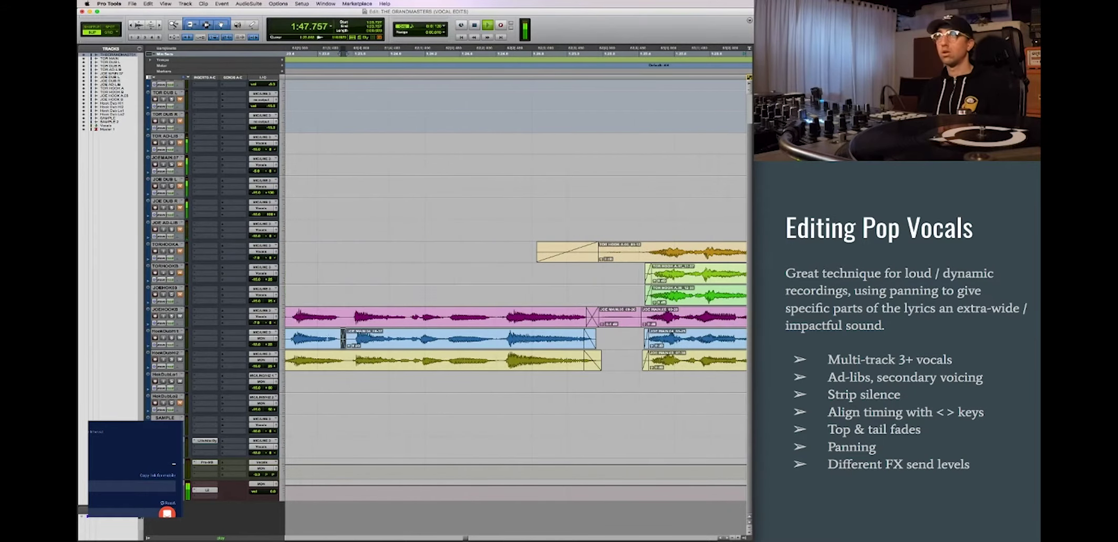
# Play the remaining hook phrases up to the verse entry to check the timing of the blue and olive doubles.
pyautogui.hscroll(20, 328, 337)
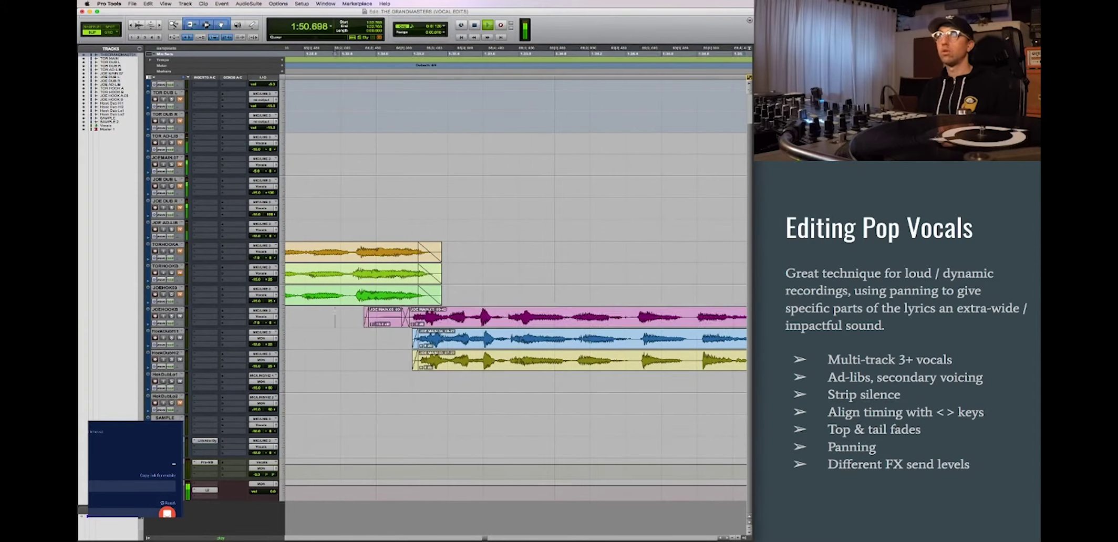
pyautogui.click(489, 364)
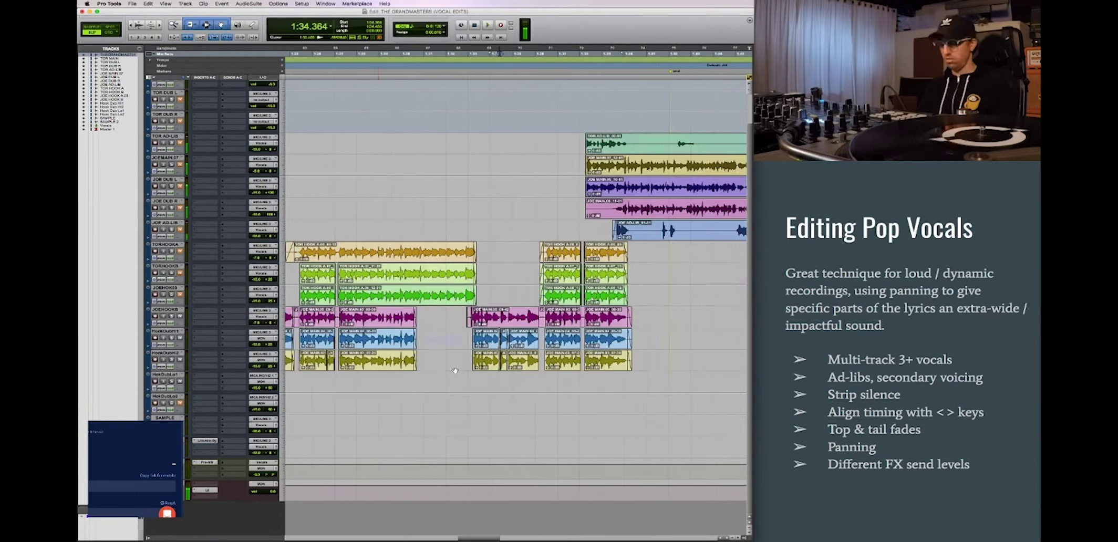
pyautogui.press('super+bracketright')
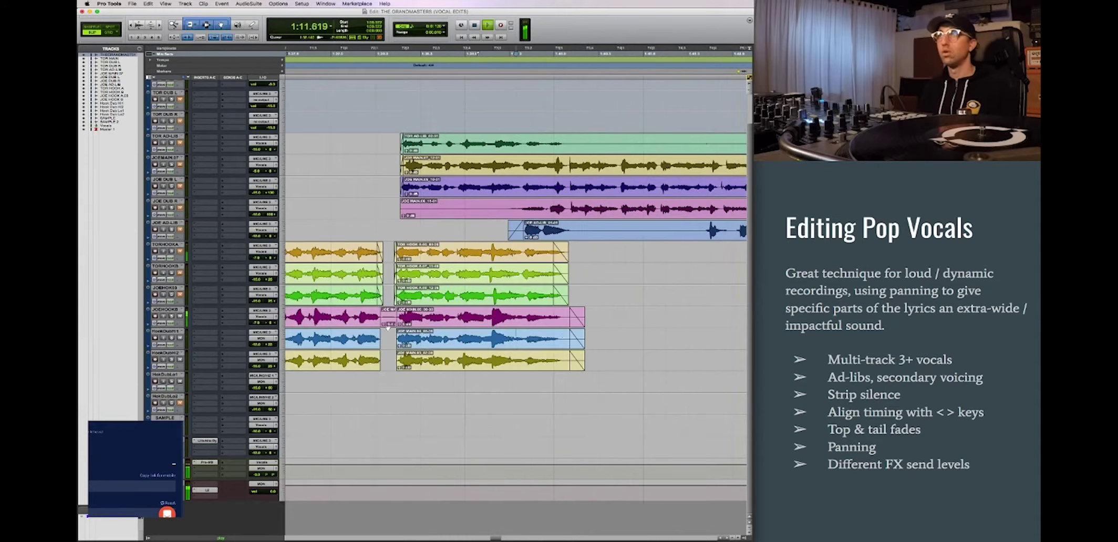
pyautogui.press('space')
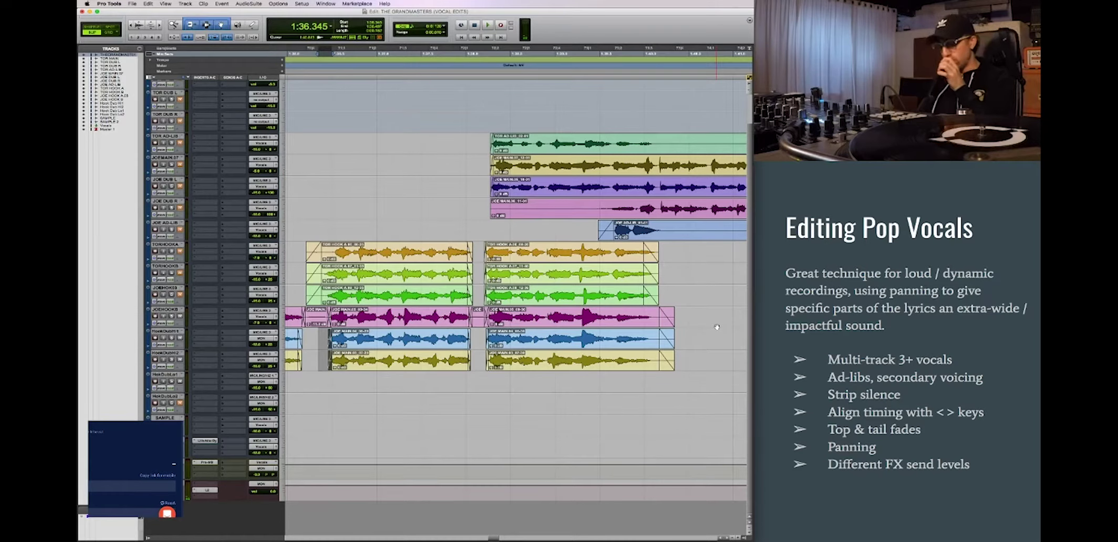
# Play the whole hook from 1:12.710, just before the first long phrase, to review the edited vocals together.
pyautogui.press('r')
pyautogui.press('r')
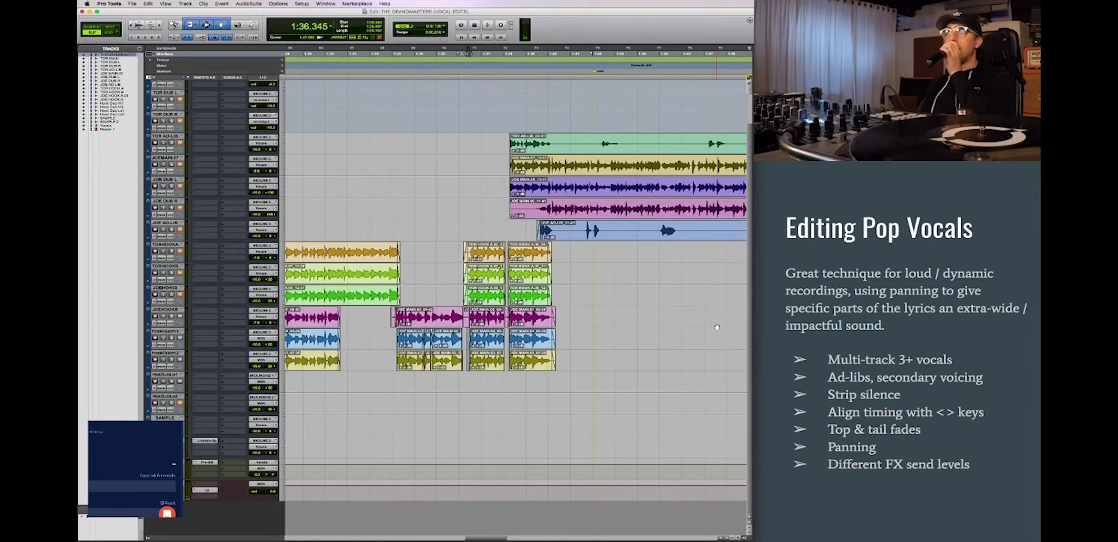
pyautogui.hscroll(-10, 516, 262)
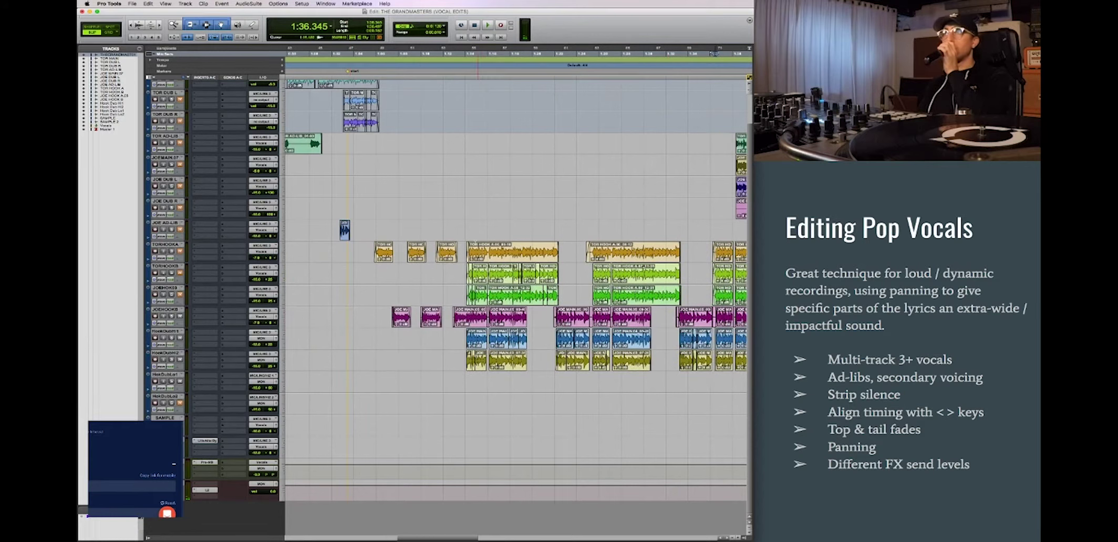
pyautogui.click(466, 228)
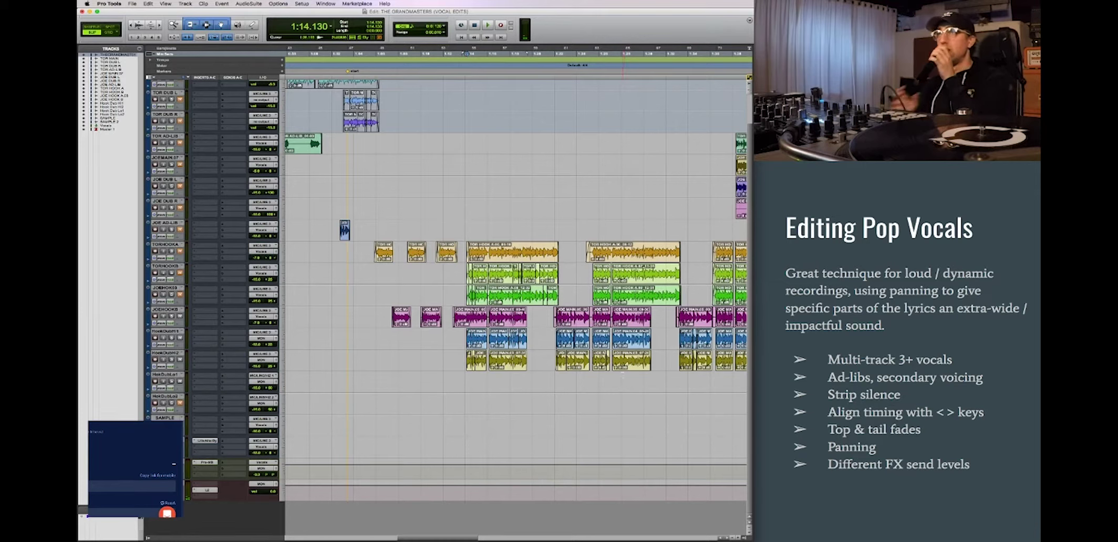
pyautogui.click(451, 293)
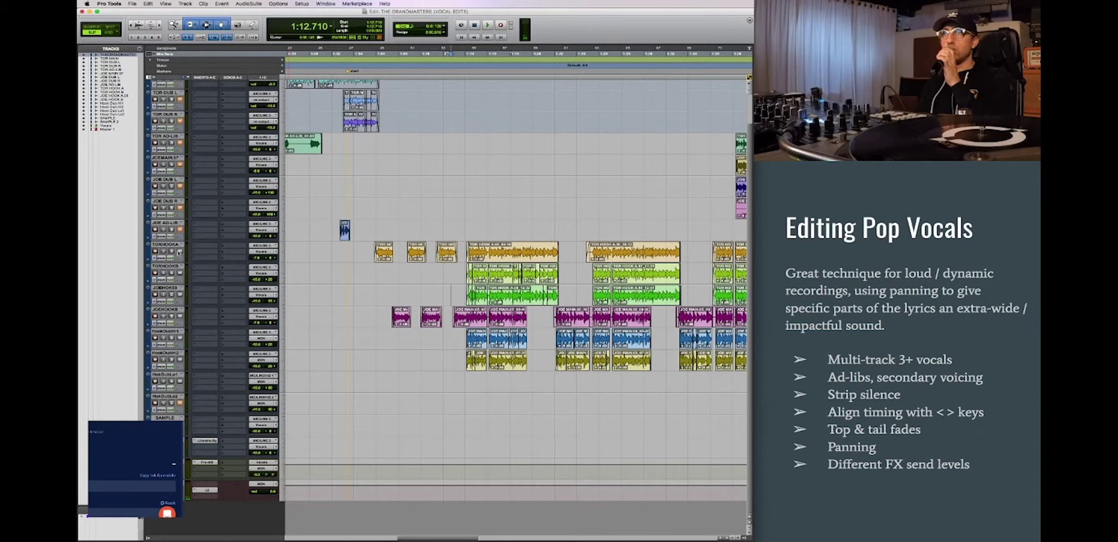
pyautogui.hscroll(3, 418, 335)
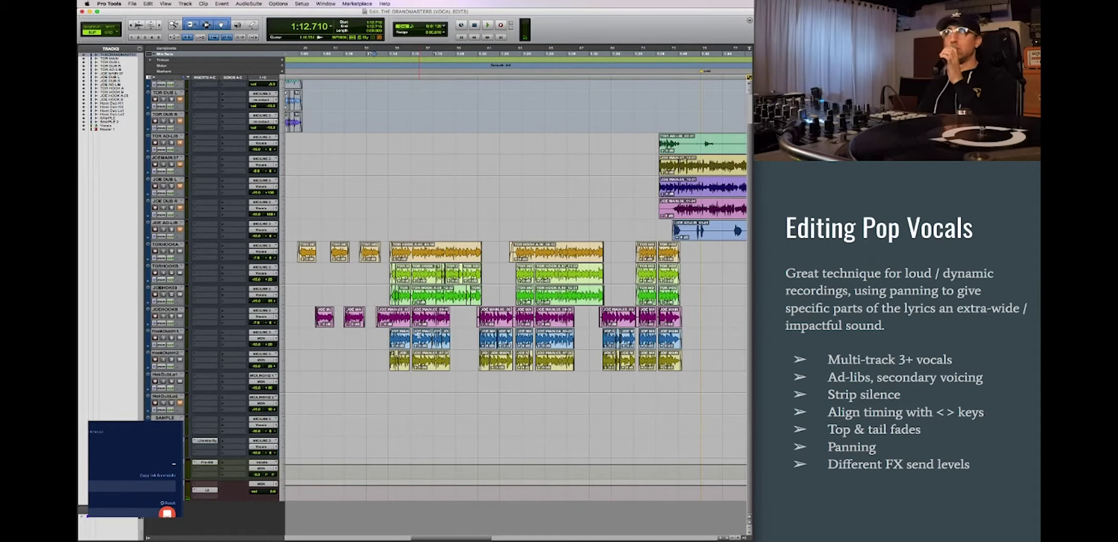
pyautogui.press('space')
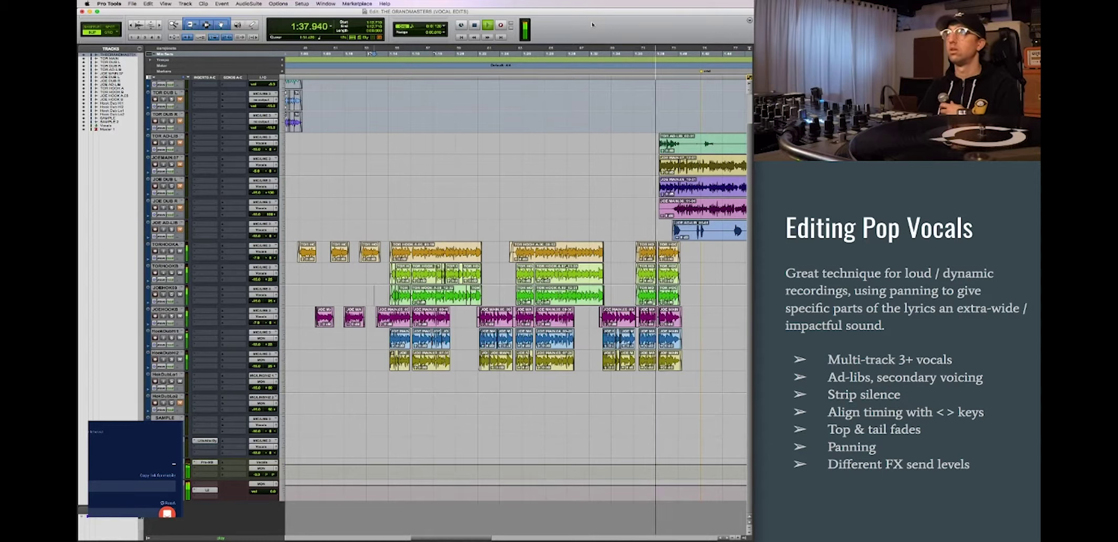
pyautogui.press('space')
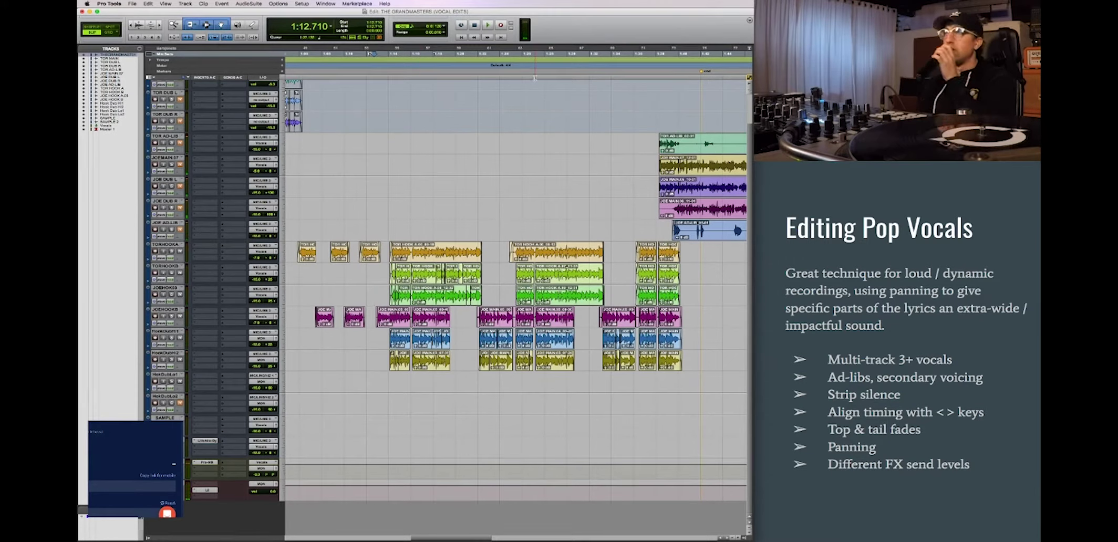
# Split the yellow-green hook double before its last word at the end of the final hook phrase.
pyautogui.click(684, 316)
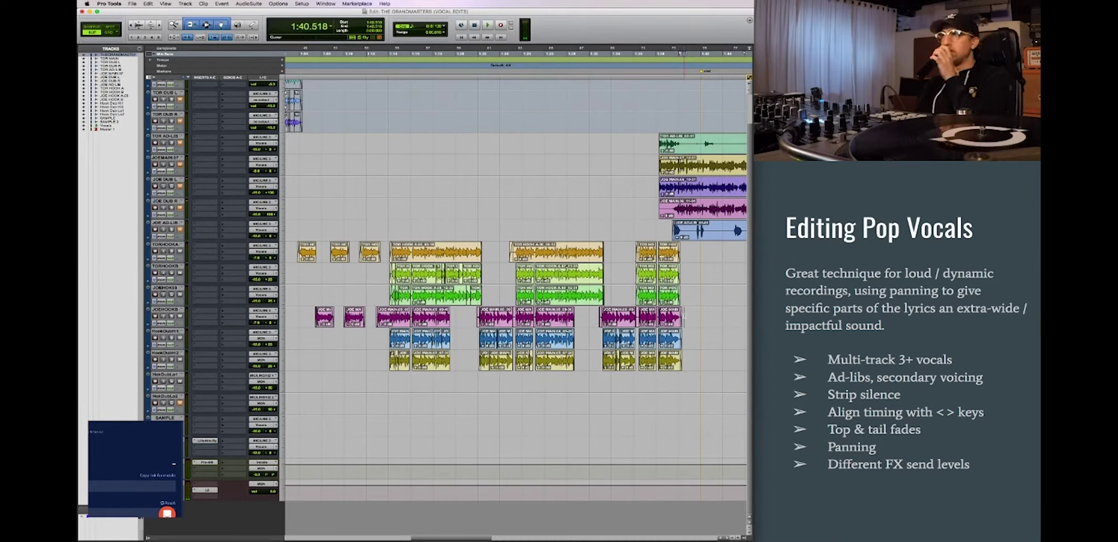
pyautogui.scroll(5, 684, 316)
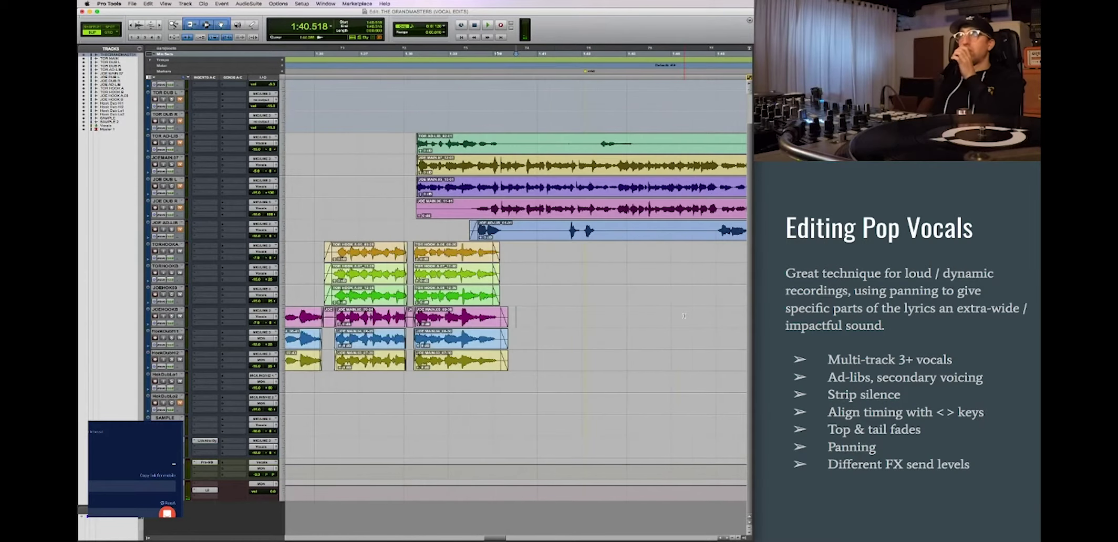
pyautogui.scroll(-1, 683, 315)
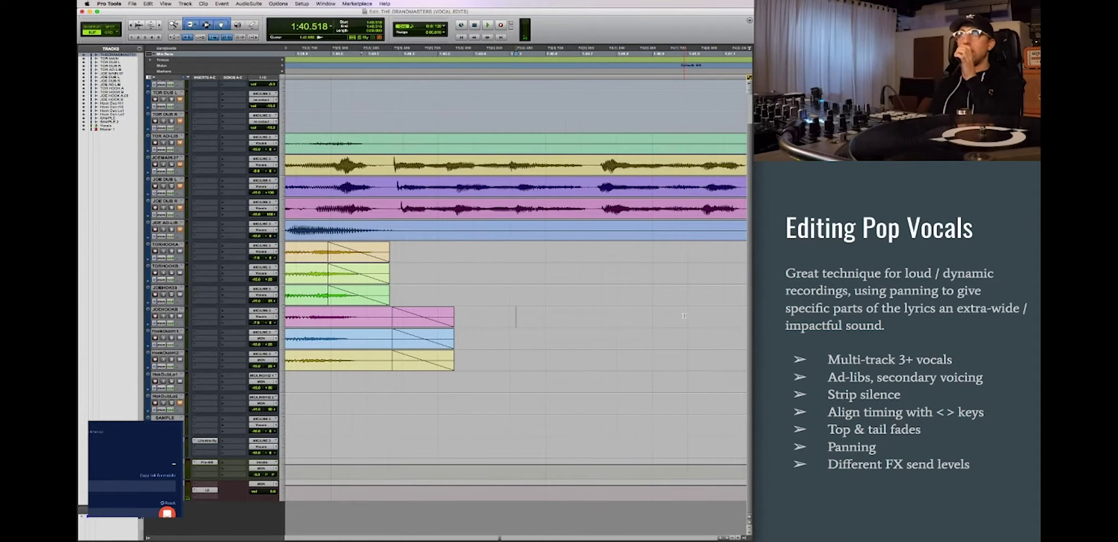
pyautogui.scroll(2, 674, 319)
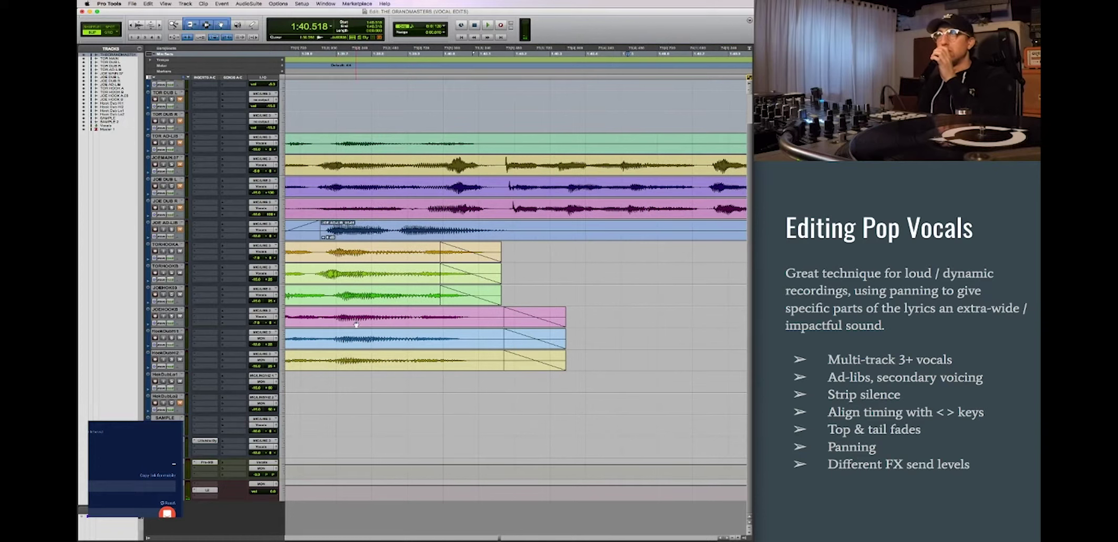
pyautogui.moveTo(336, 316); pyautogui.dragTo(454, 363)
pyautogui.hscroll(-5, 408, 265)
pyautogui.moveTo(429, 273)
pyautogui.mouseDown()
pyautogui.moveTo(496, 273)
pyautogui.moveTo(394, 273)
pyautogui.moveTo(428, 273)
pyautogui.mouseUp()
pyautogui.press('super+e')
# Nudge the split-off last word of the yellow-green double slightly later and select the area across its split.
pyautogui.click(525, 283)
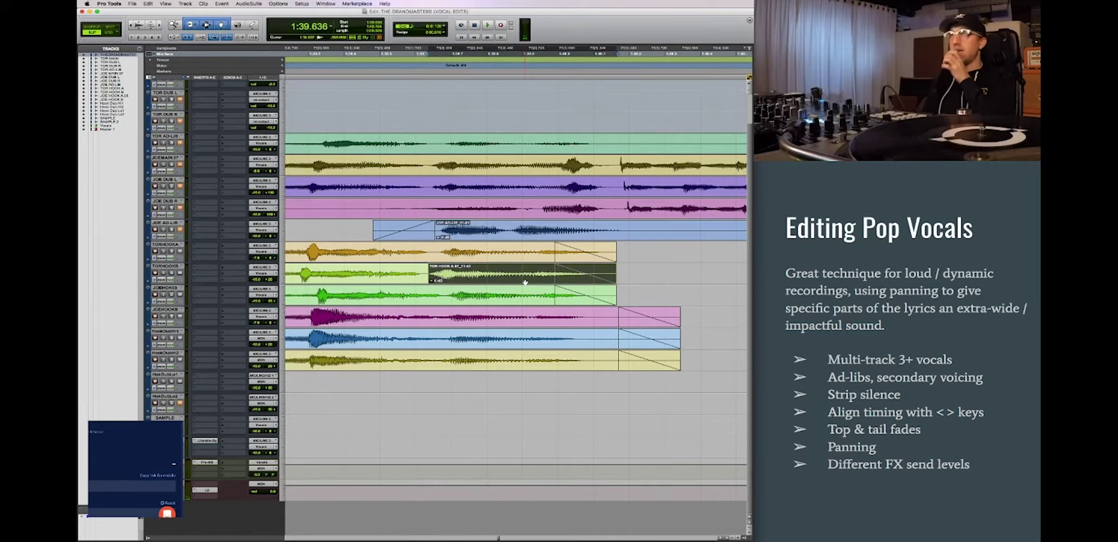
pyautogui.press('.')
pyautogui.press('.')
pyautogui.press('.')
pyautogui.moveTo(444, 279); pyautogui.dragTo(419, 282)
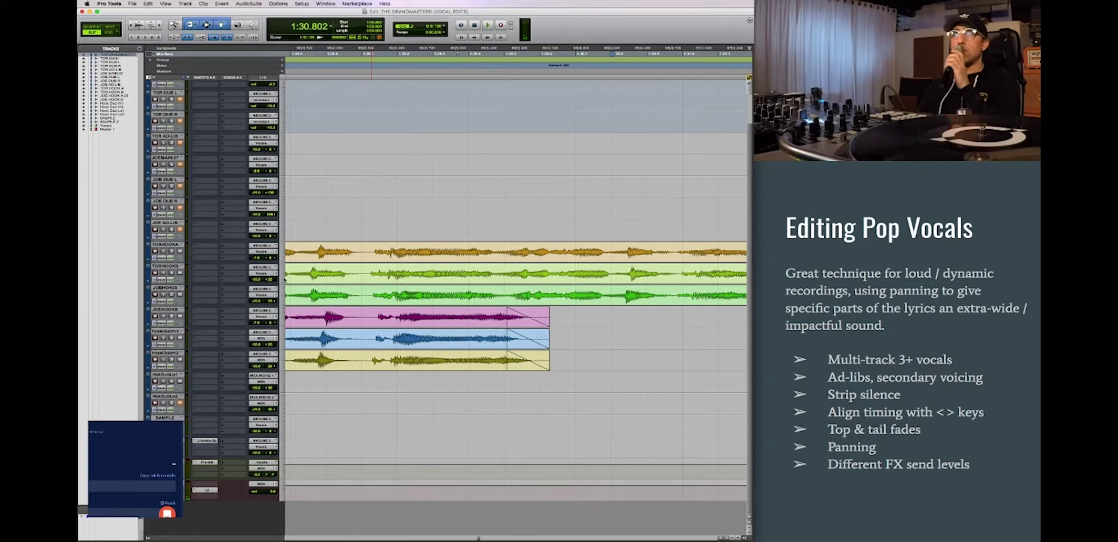
# Solo the gold hook vocal with its yellow-green and green doubles and play them.
pyautogui.click(171, 274)
pyautogui.click(172, 296)
pyautogui.press('r')
pyautogui.press('r')
pyautogui.press('r')
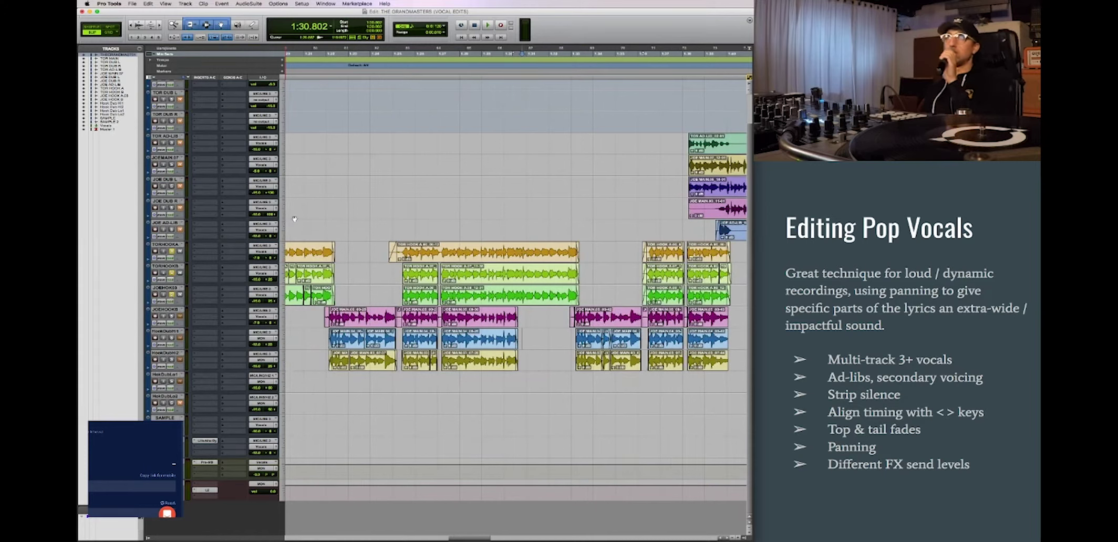
pyautogui.press('space')
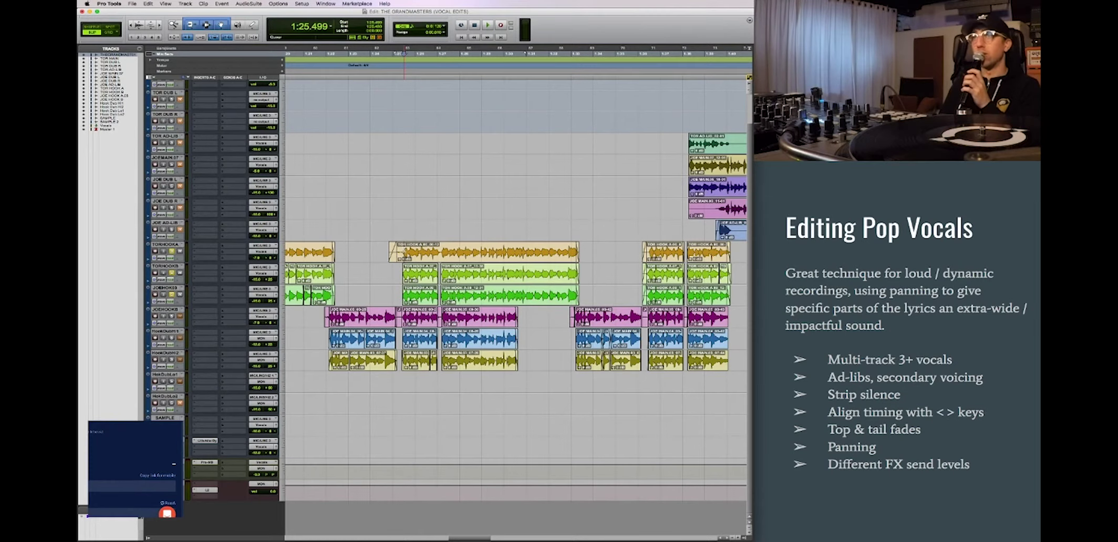
# Trim the start of the gold vocal's second long clip to about 1:25.119 and play the soloed hook tracks from there.
pyautogui.hscroll(3, 515, 252)
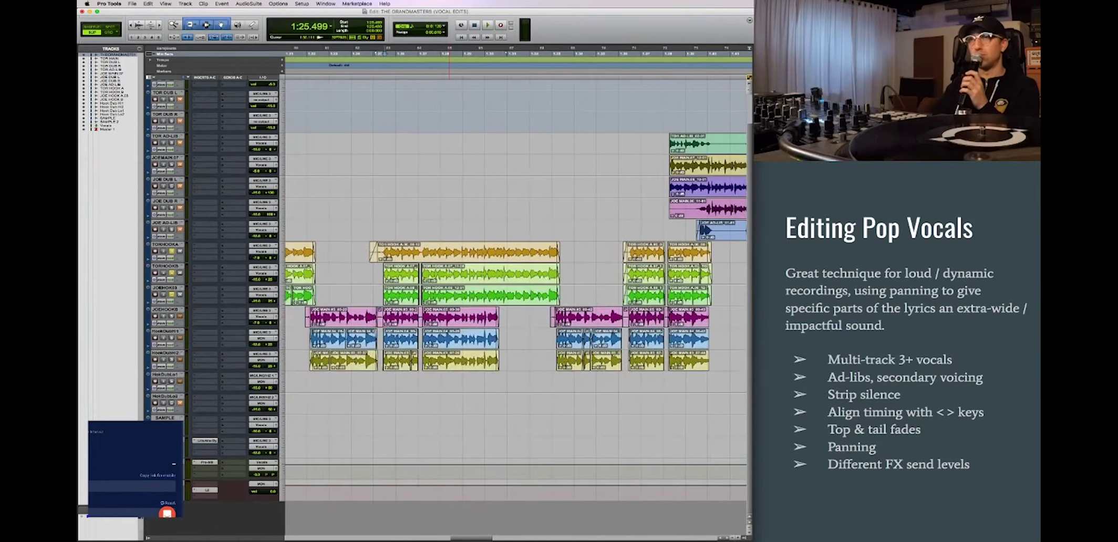
pyautogui.hscroll(-5, 515, 252)
pyautogui.scroll(5, 449, 272)
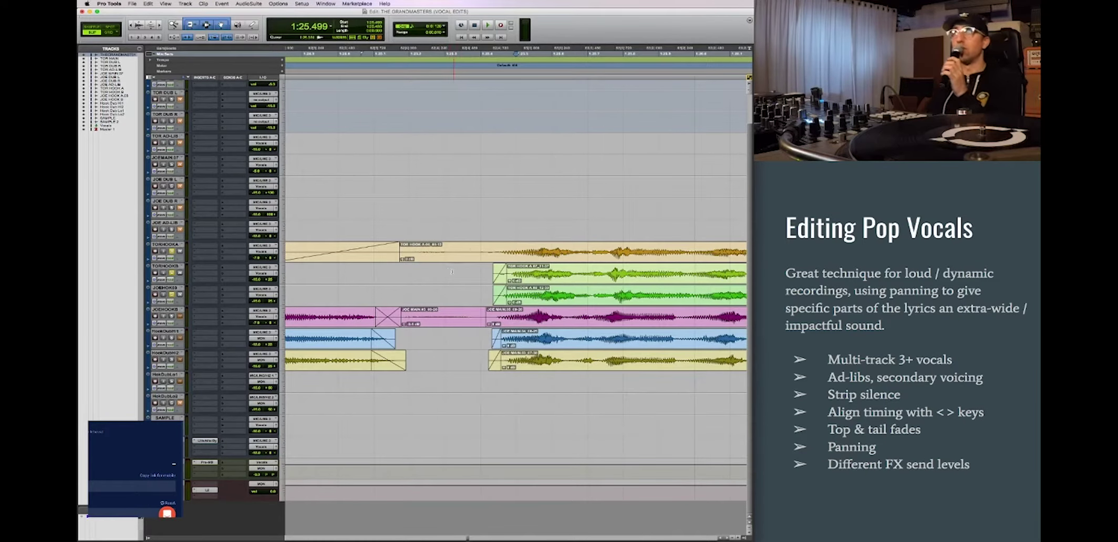
pyautogui.click(489, 251)
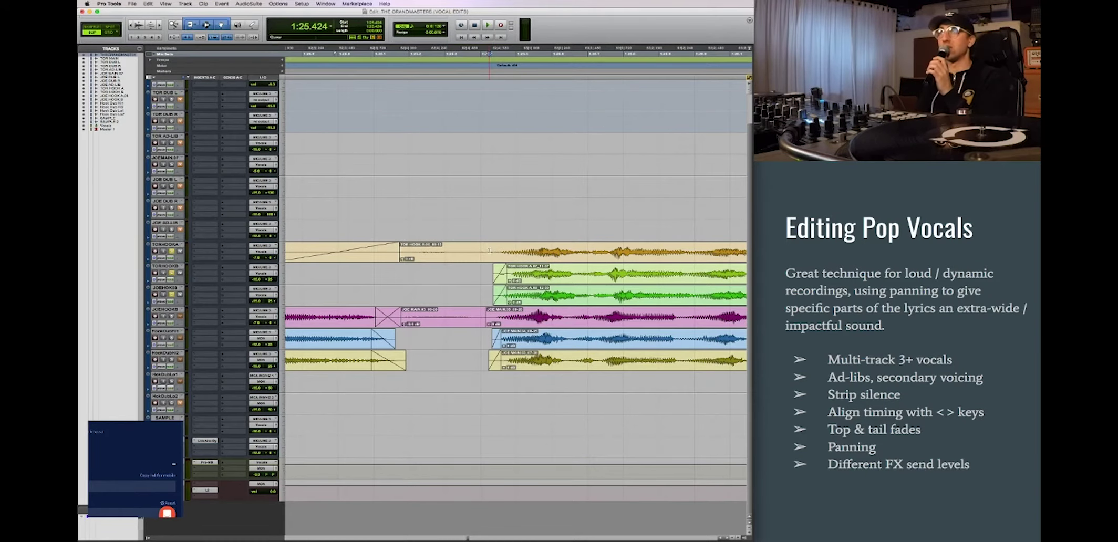
pyautogui.click(381, 250)
pyautogui.press('a')
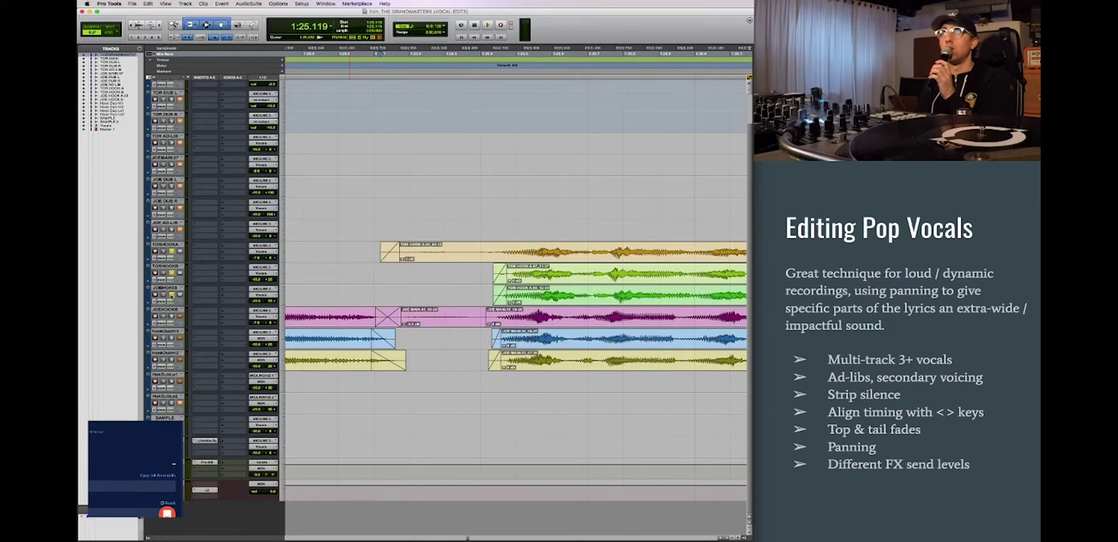
pyautogui.press('space')
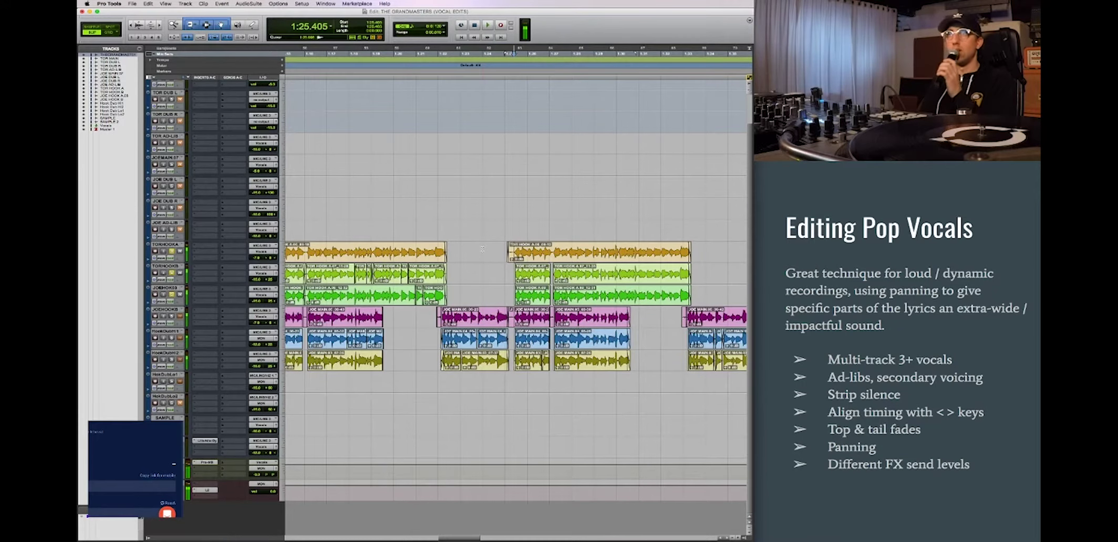
pyautogui.press('space')
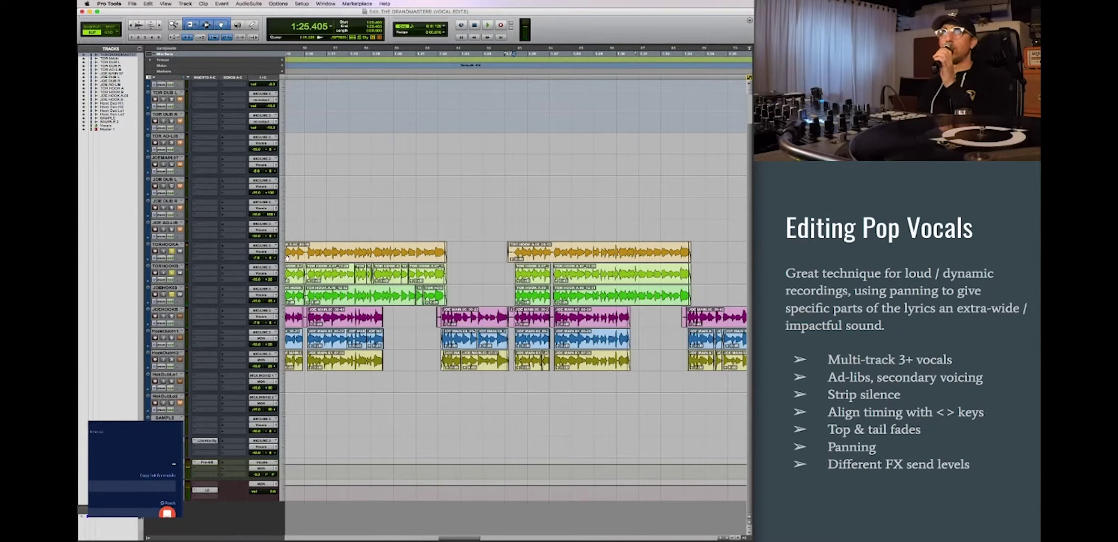
# Enlarge the three soloed hook tracks to show their pan values and adjust the green double's volume.
pyautogui.click(258, 258)
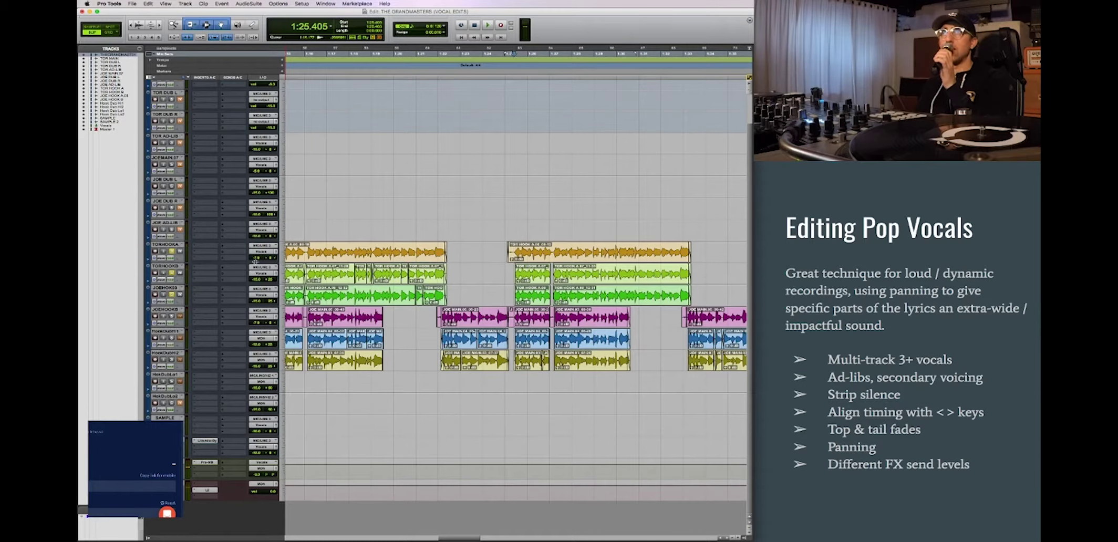
pyautogui.moveTo(245, 263); pyautogui.dragTo(259, 319)
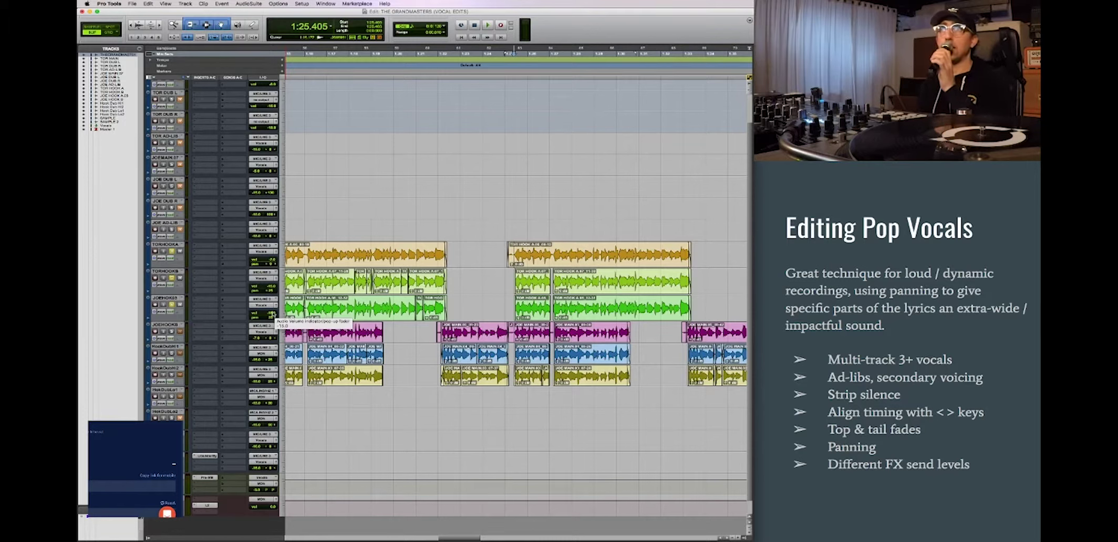
pyautogui.click(273, 315)
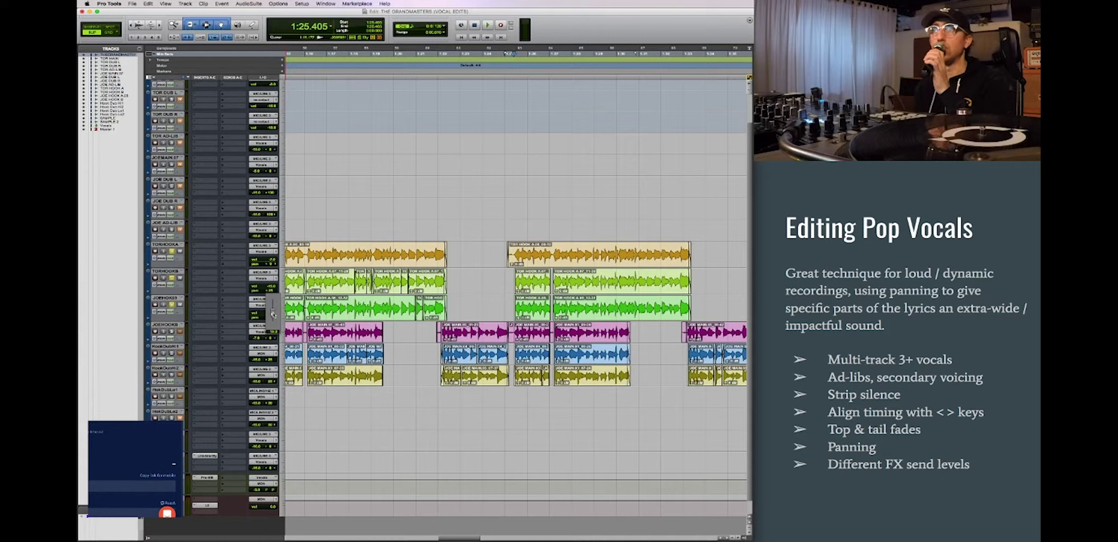
pyautogui.moveTo(272, 315); pyautogui.dragTo(277, 318)
pyautogui.click(273, 318)
# Open the yellow-green double's pan control, adjust its volume and play the soloed phrase from 1:25.405 to check the balance.
pyautogui.click(271, 290)
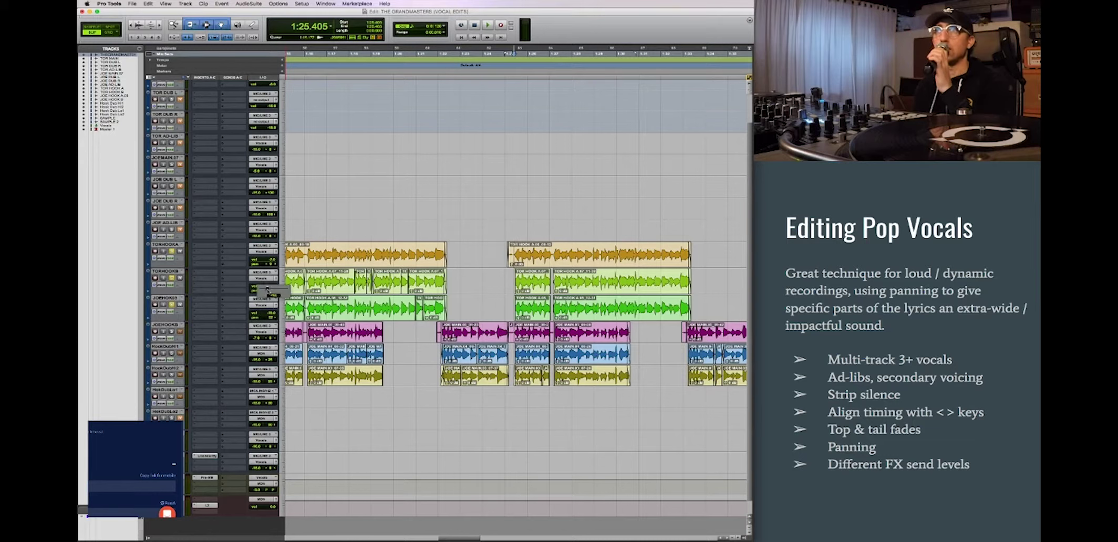
pyautogui.click(274, 286)
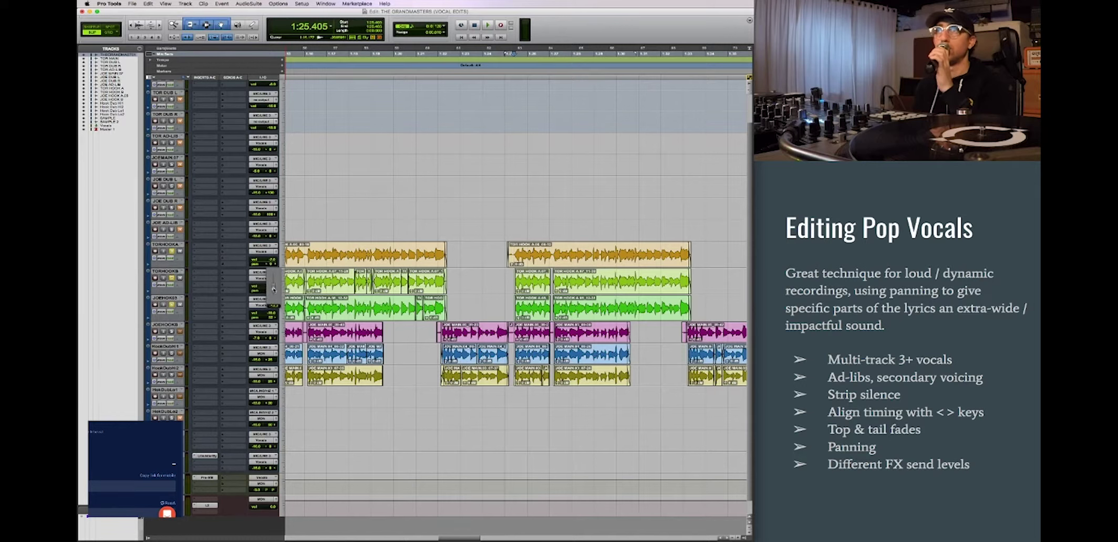
pyautogui.moveTo(273, 289); pyautogui.dragTo(273, 290)
pyautogui.press('space')
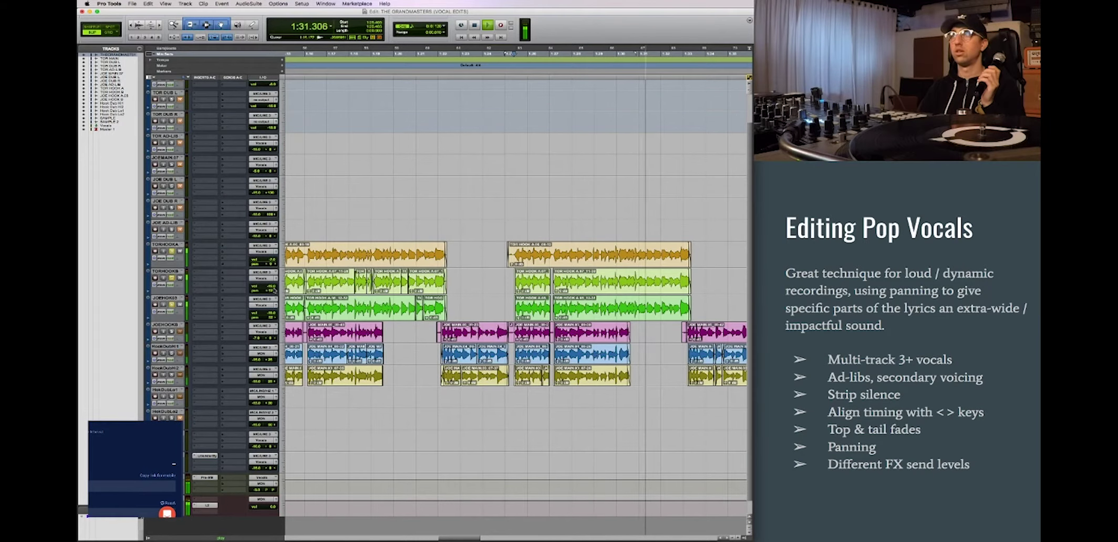
pyautogui.press('space')
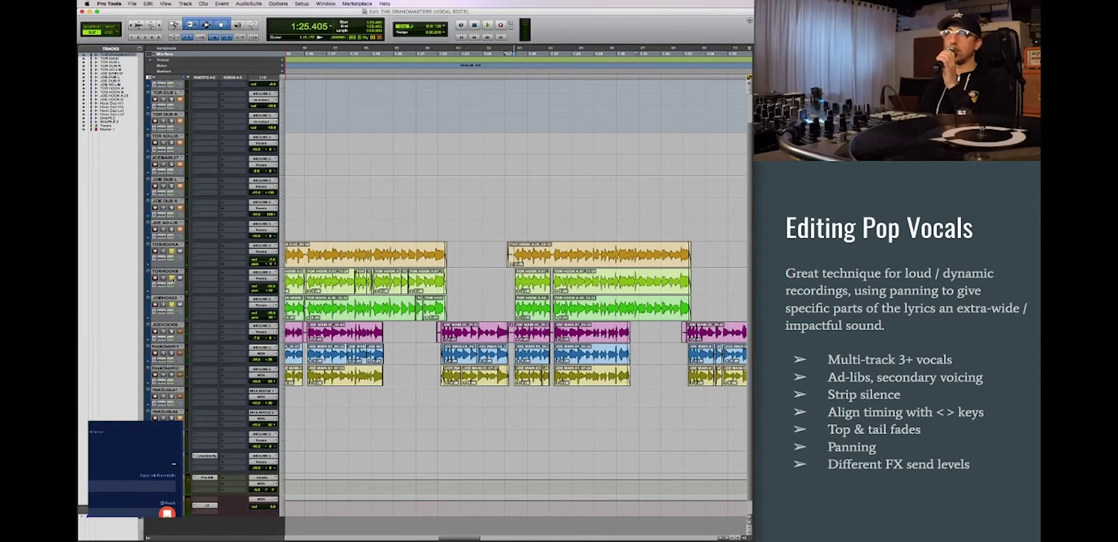
pyautogui.scroll(-1, 172, 290)
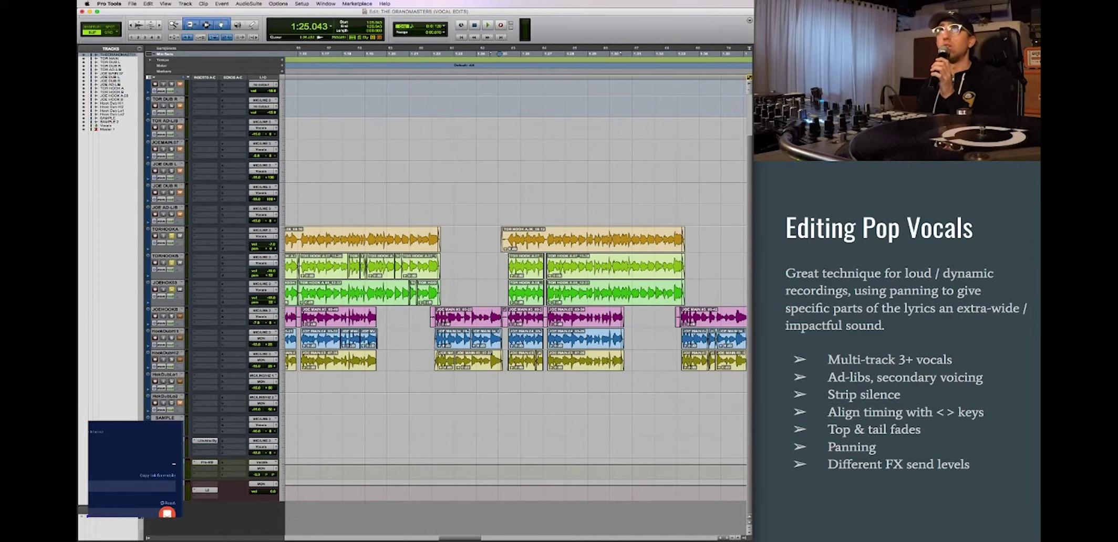
# Create two new stereo Aux Input tracks.
pyautogui.click(185, 4)
pyautogui.click(197, 12)
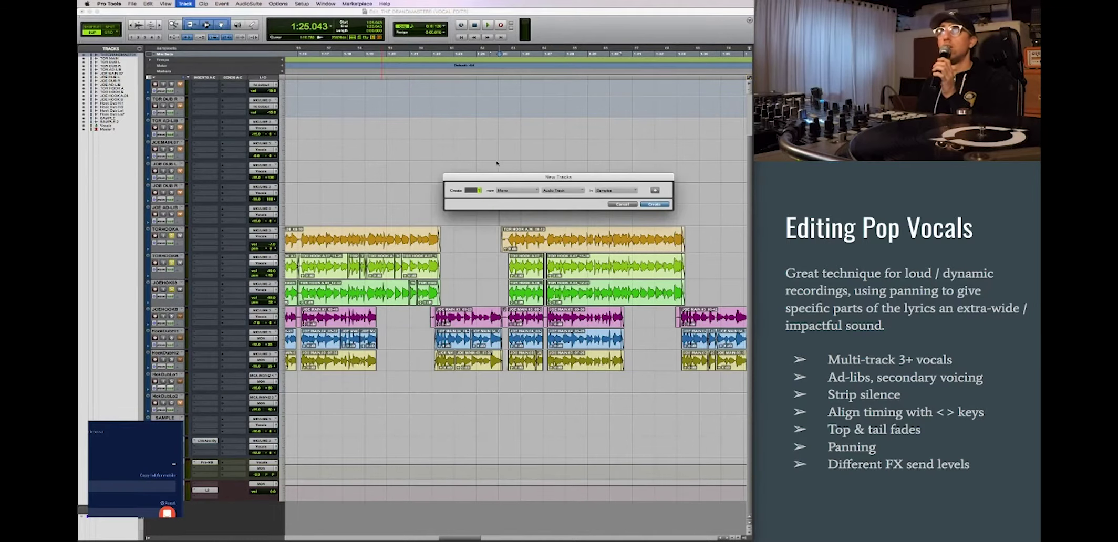
pyautogui.click(513, 192)
pyautogui.click(520, 198)
pyautogui.click(567, 191)
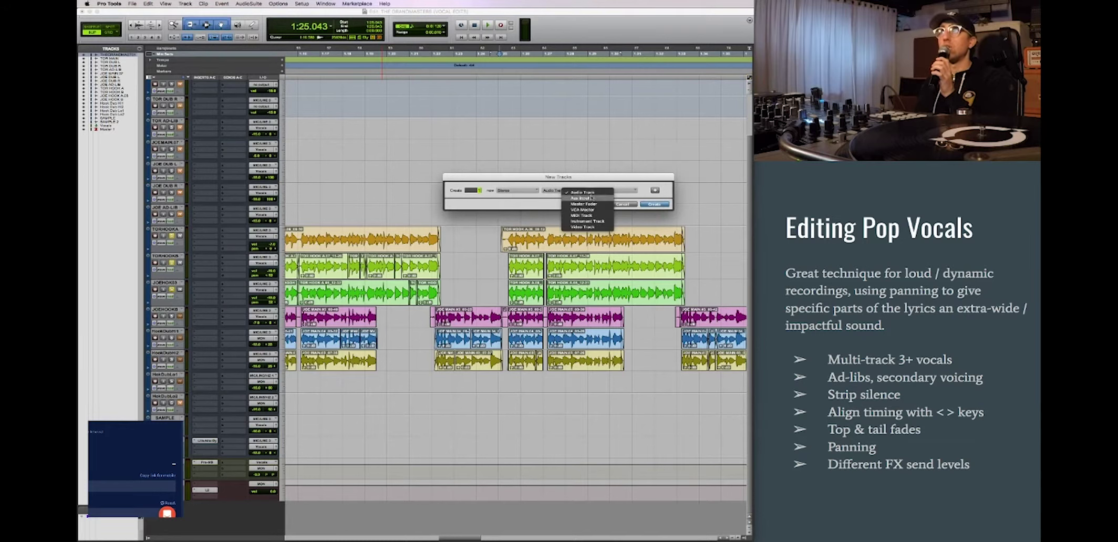
pyautogui.click(602, 199)
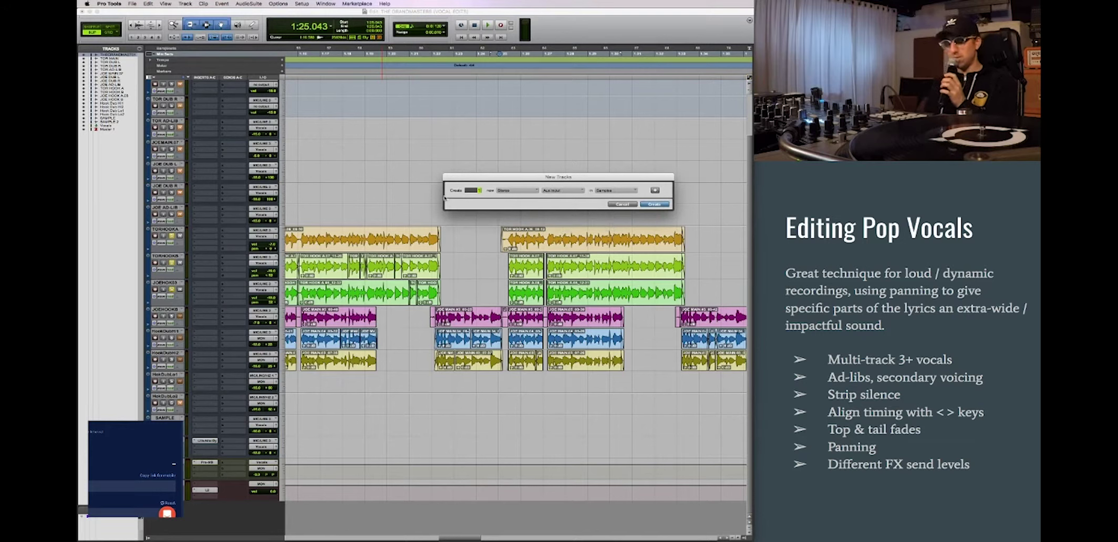
pyautogui.click(653, 205)
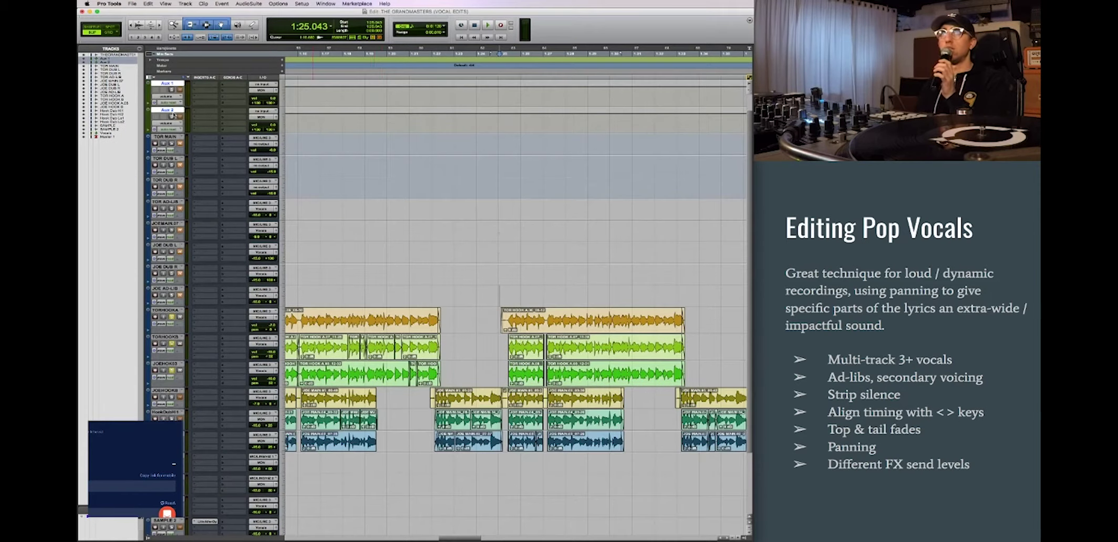
# Move the two new aux tracks below the Vocals track and insert a stereo D-Verb on the first one.
pyautogui.moveTo(172, 115); pyautogui.dragTo(195, 439)
pyautogui.click(198, 442)
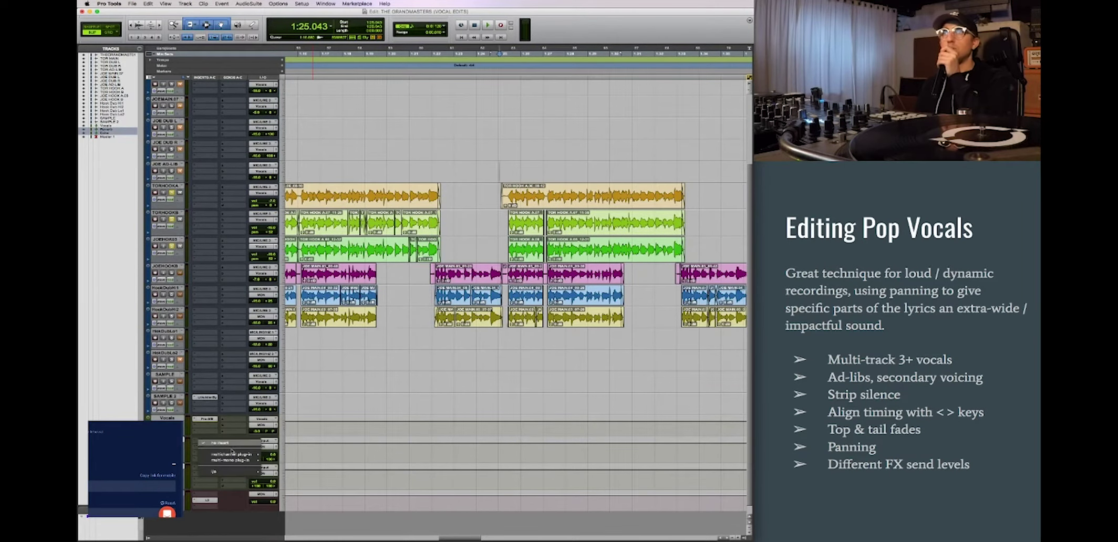
pyautogui.moveTo(231, 454)
pyautogui.moveTo(300, 470)
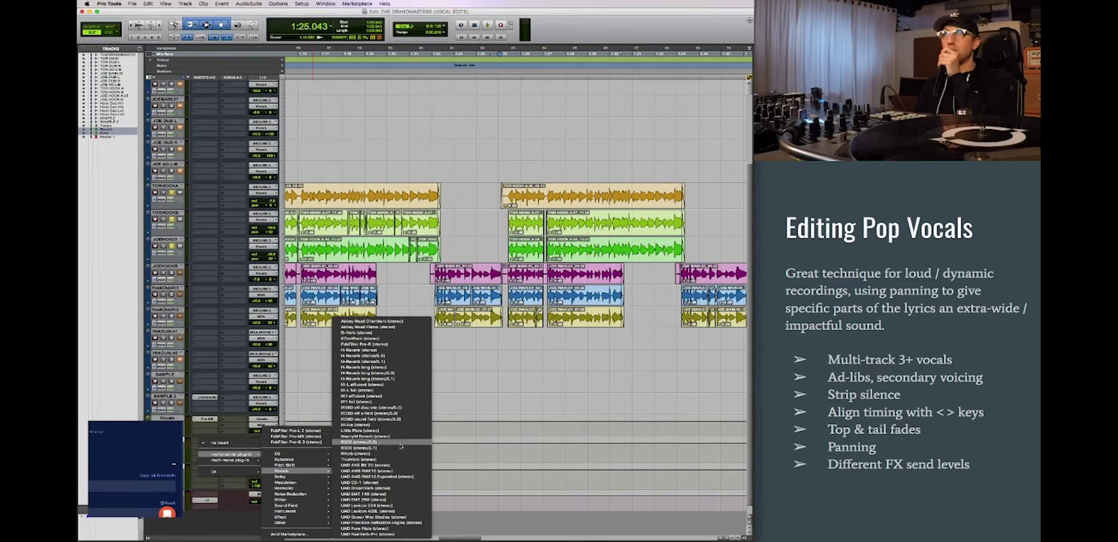
pyautogui.click(384, 333)
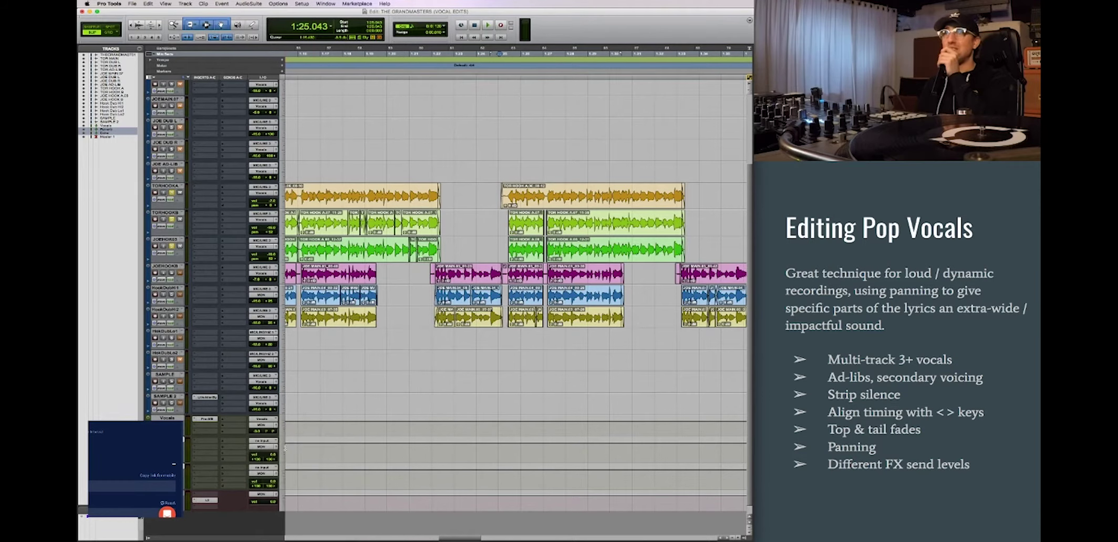
pyautogui.click(197, 470)
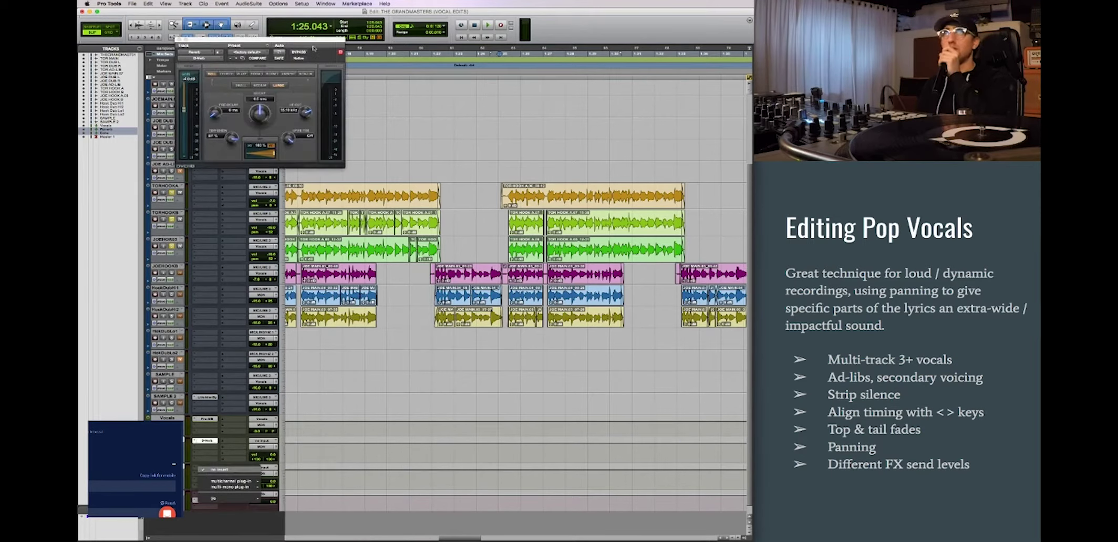
pyautogui.press('Escape')
pyautogui.moveTo(314, 39); pyautogui.dragTo(430, 335)
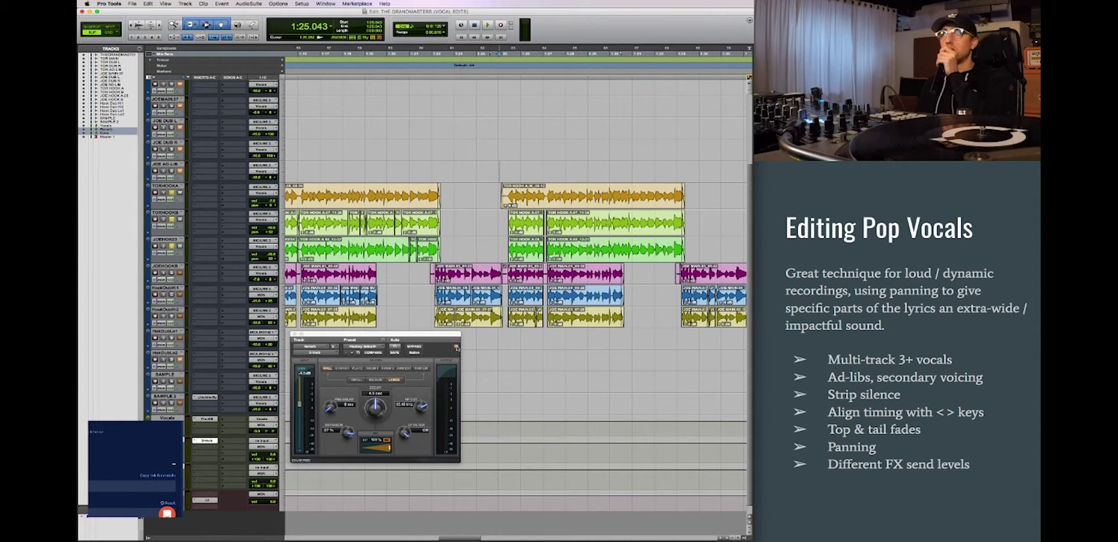
# Insert a stereo Mod Delay III on the second aux track and place its window beside the D-Verb window.
pyautogui.click(210, 470)
pyautogui.moveTo(244, 481)
pyautogui.moveTo(294, 476)
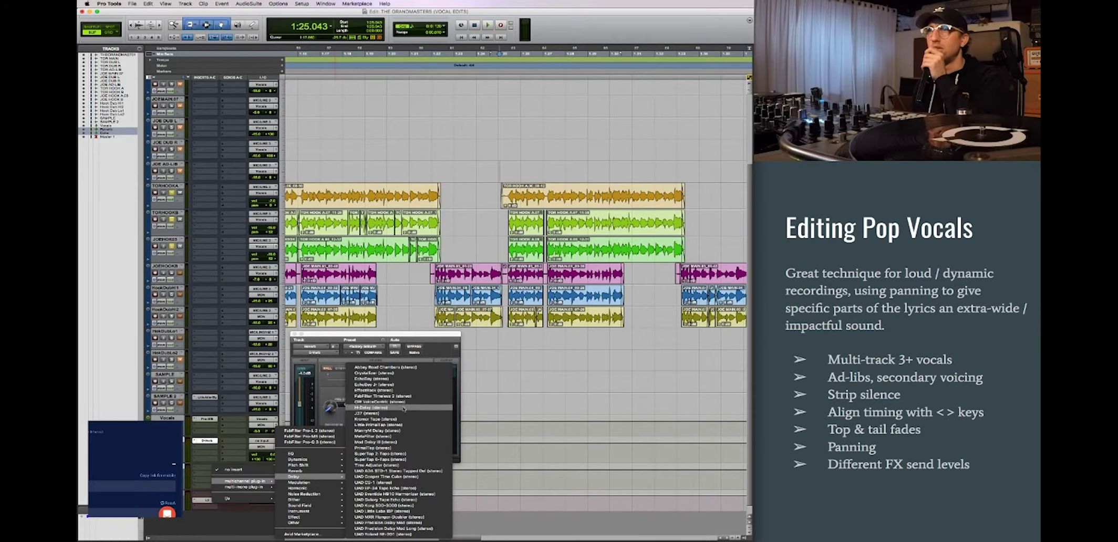
pyautogui.click(407, 445)
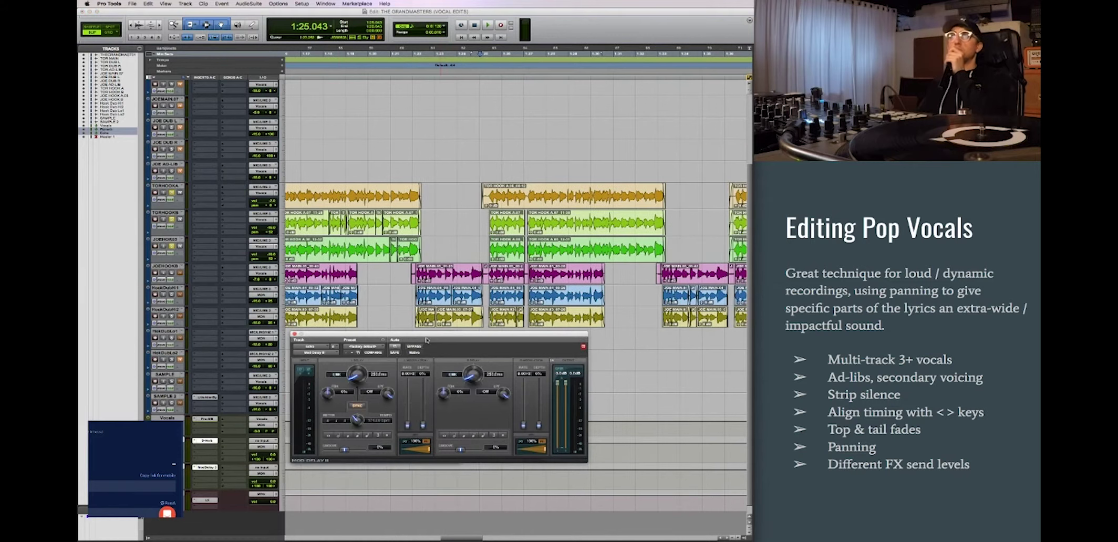
pyautogui.moveTo(507, 339); pyautogui.dragTo(680, 338)
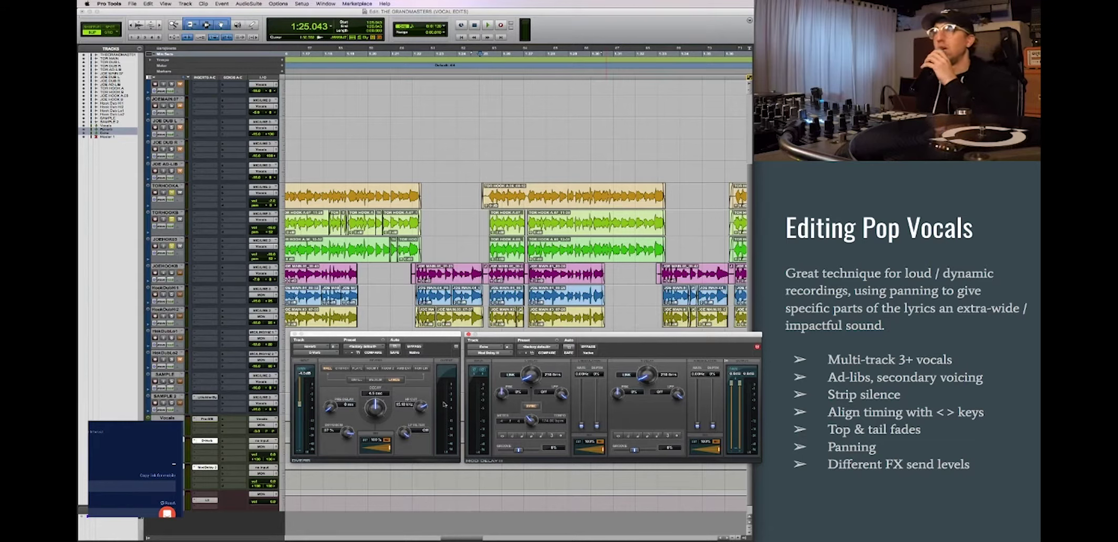
# Set matching note-length delay times on both sides of the Mod Delay III and lower both low-pass filters.
pyautogui.click(532, 436)
pyautogui.click(647, 436)
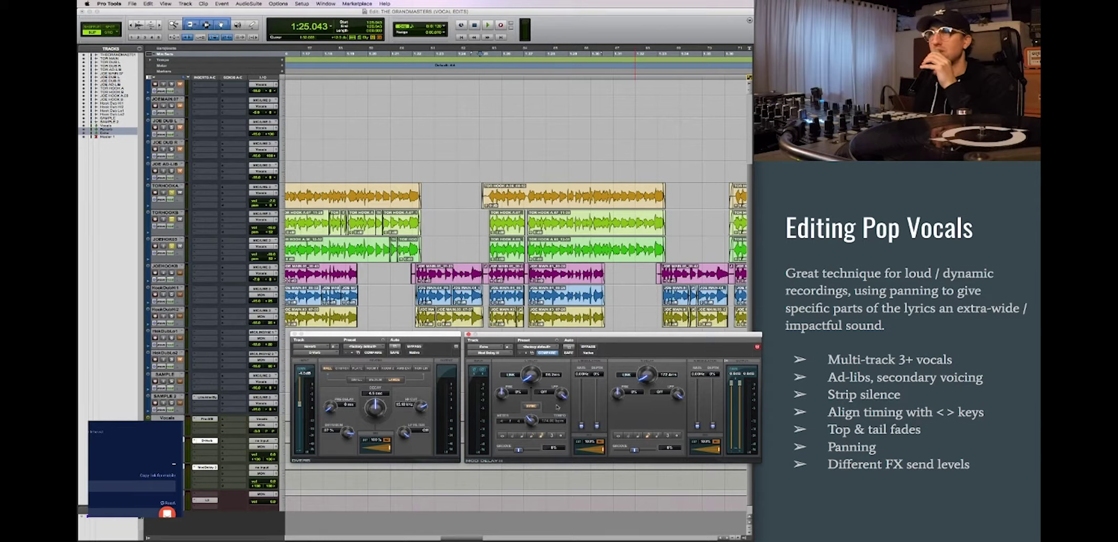
pyautogui.moveTo(562, 398); pyautogui.dragTo(555, 410)
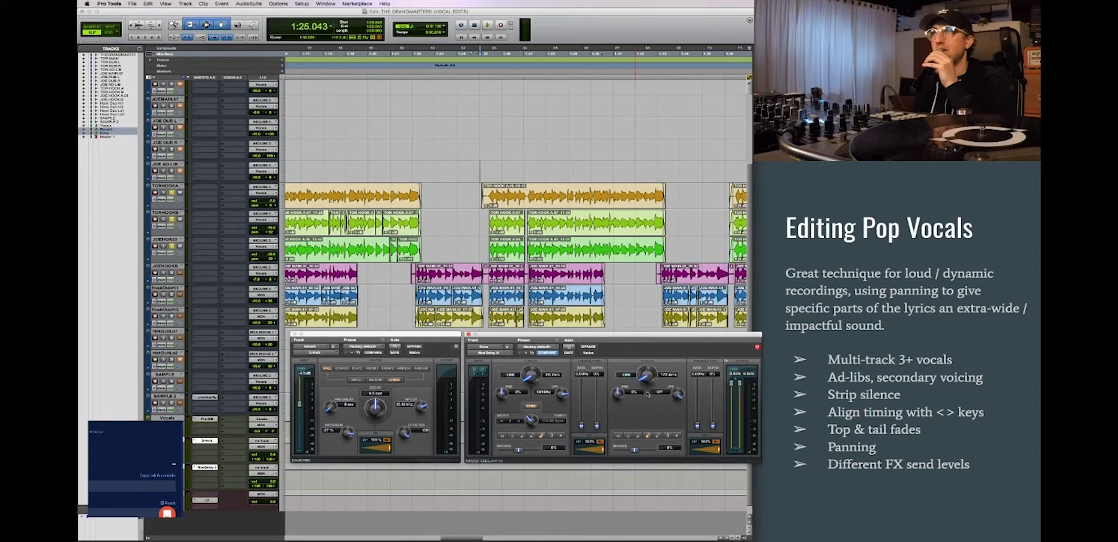
pyautogui.moveTo(673, 396); pyautogui.dragTo(678, 402)
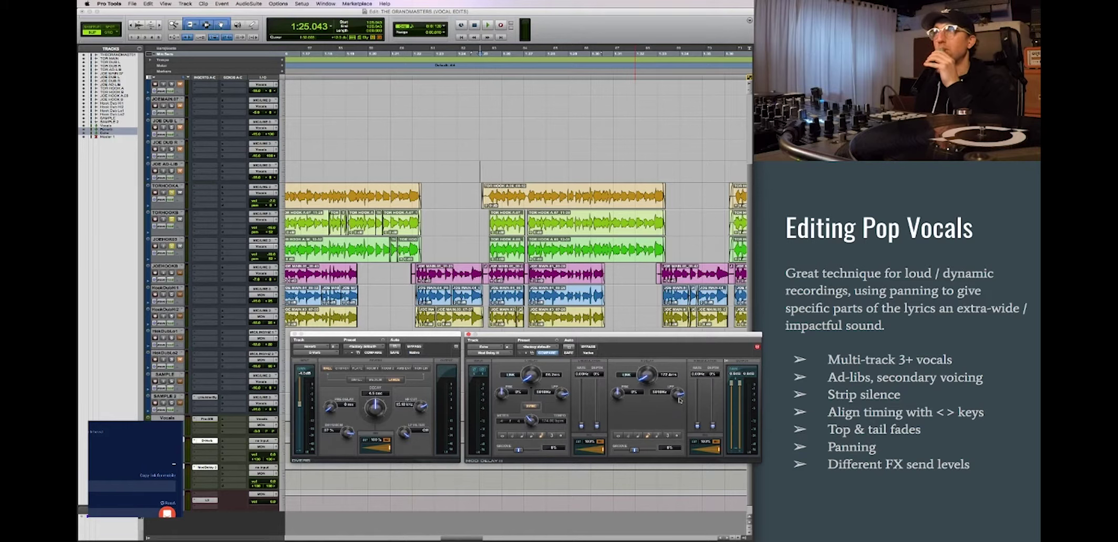
# Set the D-Verb to the Plate algorithm with Medium size and lower its low-pass filter.
pyautogui.click(358, 369)
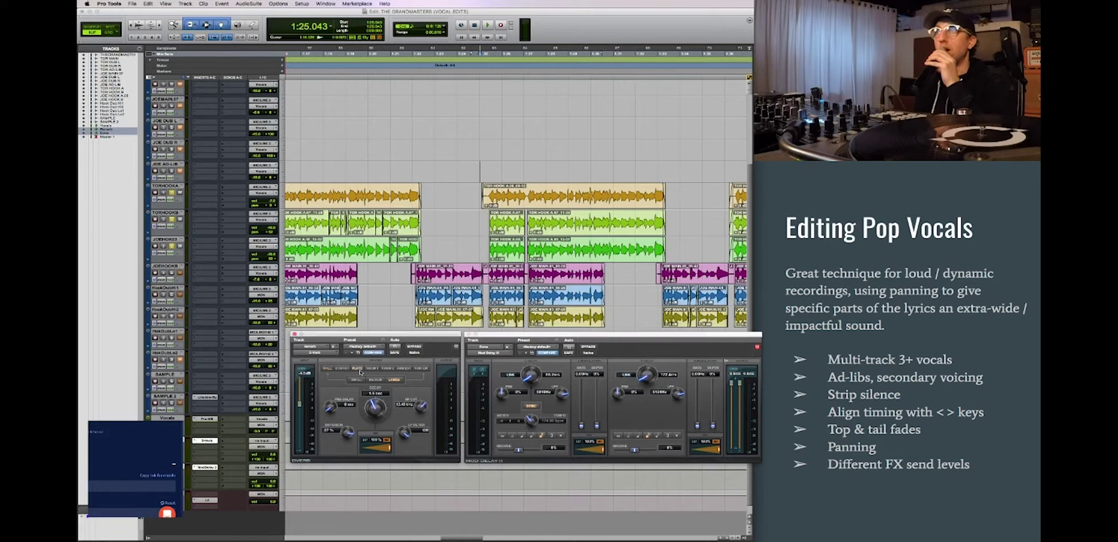
pyautogui.click(356, 382)
pyautogui.click(380, 381)
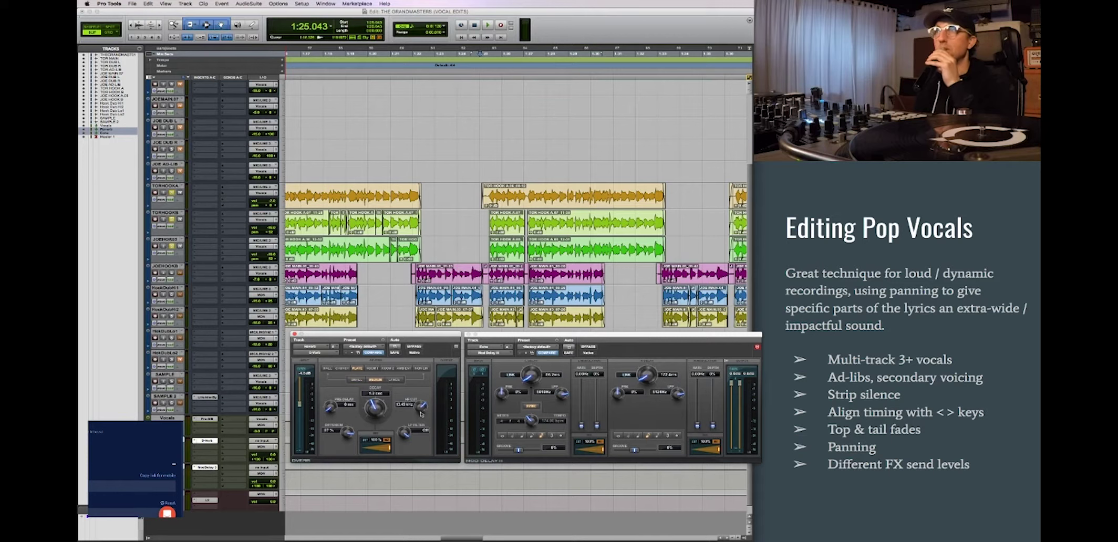
pyautogui.moveTo(406, 435); pyautogui.dragTo(401, 454)
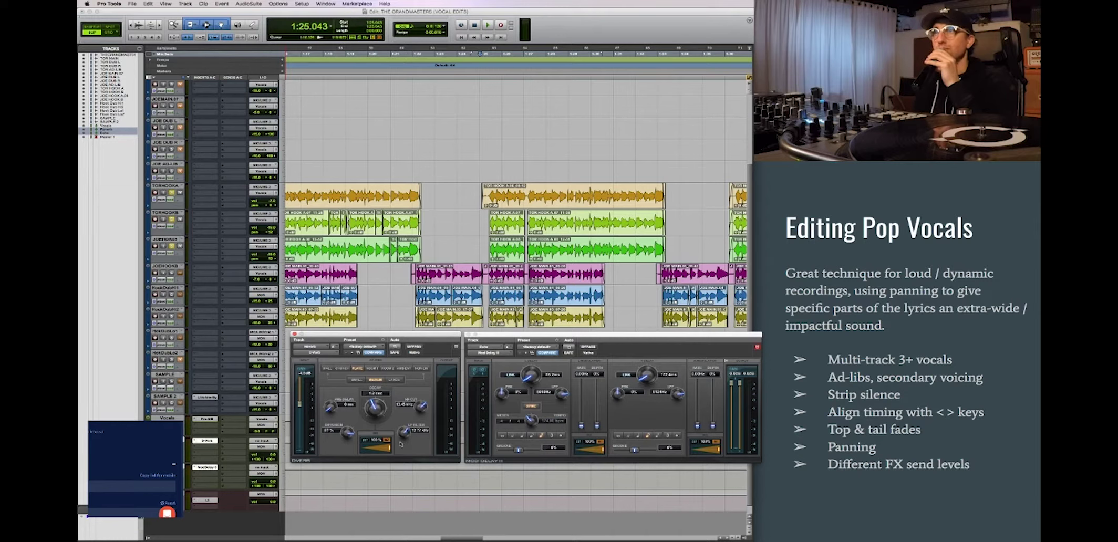
# Add a send to the Reverb track on the gold hook vocal and copy it to the five hook tracks below.
pyautogui.click(226, 189)
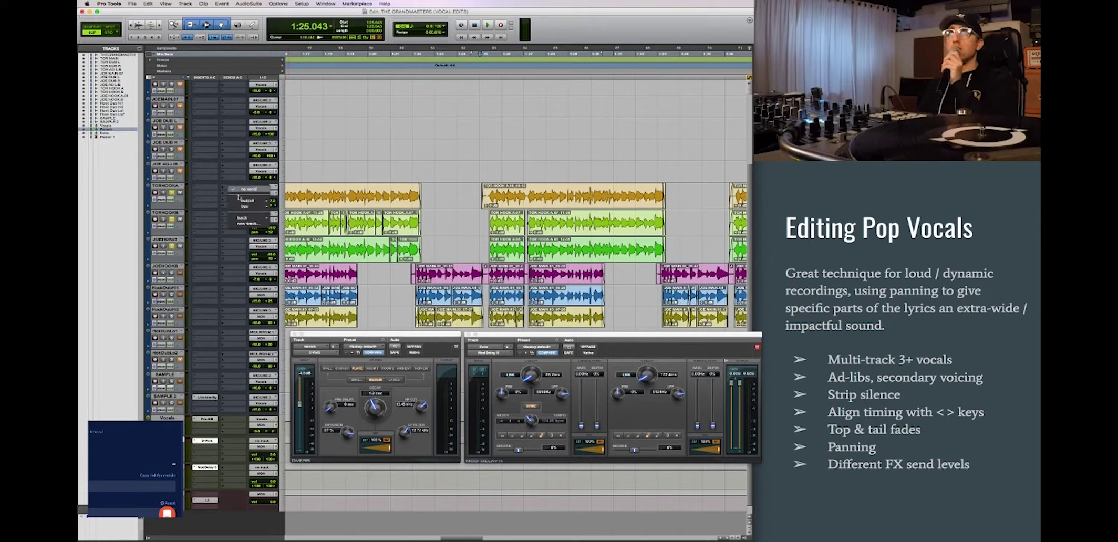
pyautogui.moveTo(245, 217)
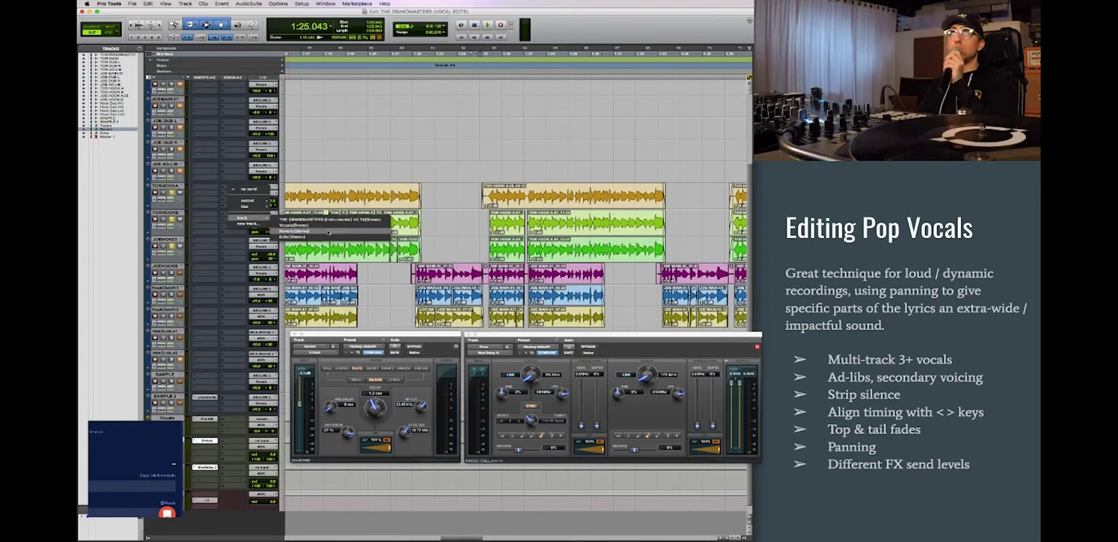
pyautogui.click(294, 230)
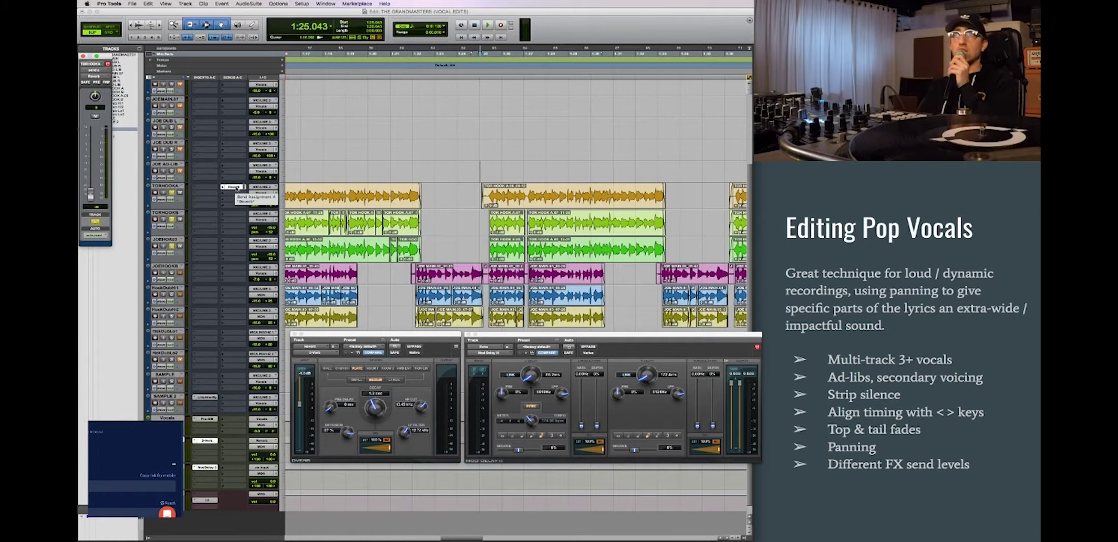
pyautogui.moveTo(236, 188); pyautogui.dragTo(234, 311)
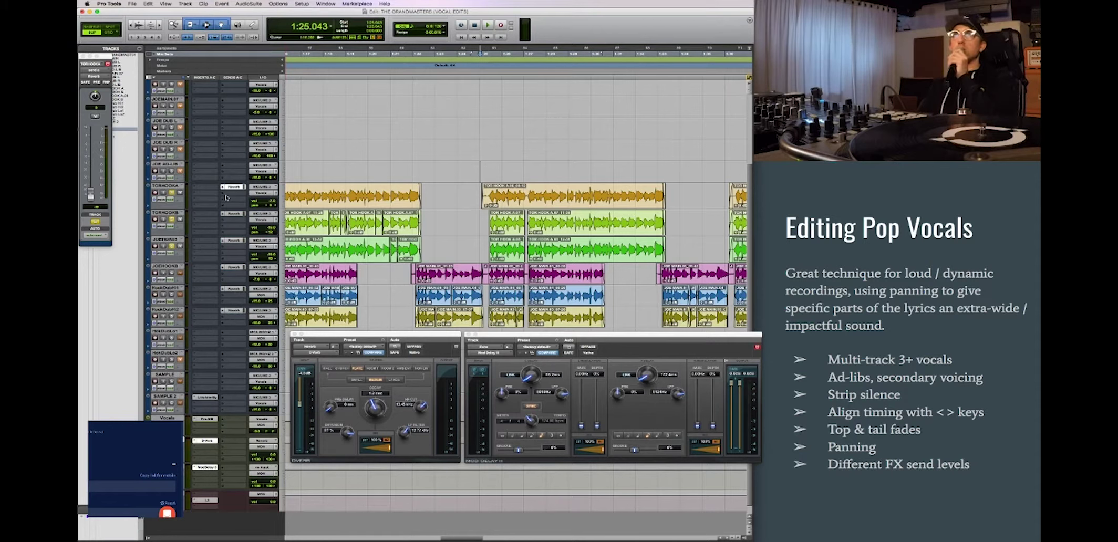
# Add a second send to the Echo track on the gold hook vocal and copy it to the five hook tracks below.
pyautogui.click(227, 198)
pyautogui.moveTo(247, 225)
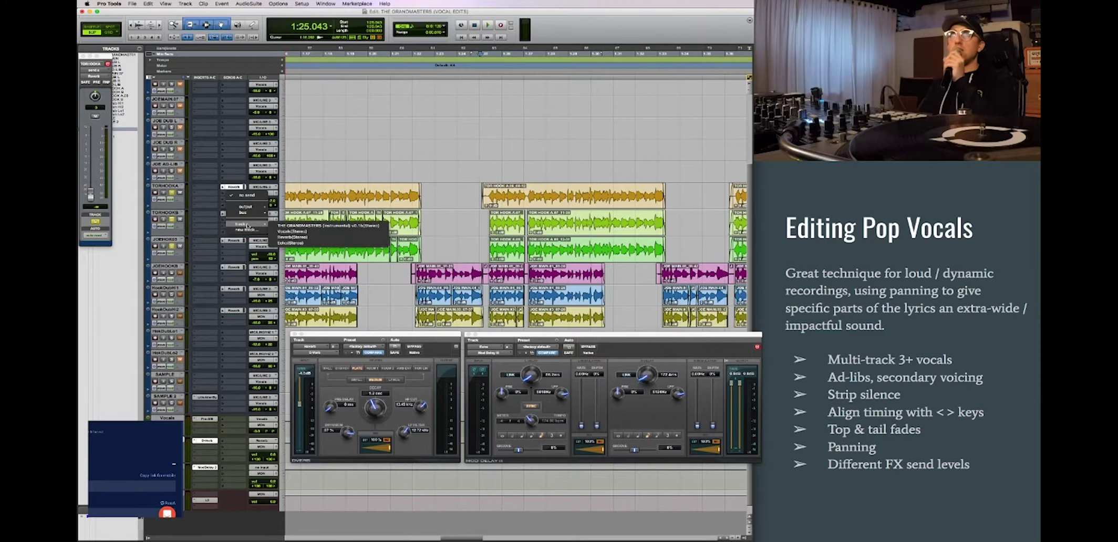
pyautogui.click(306, 244)
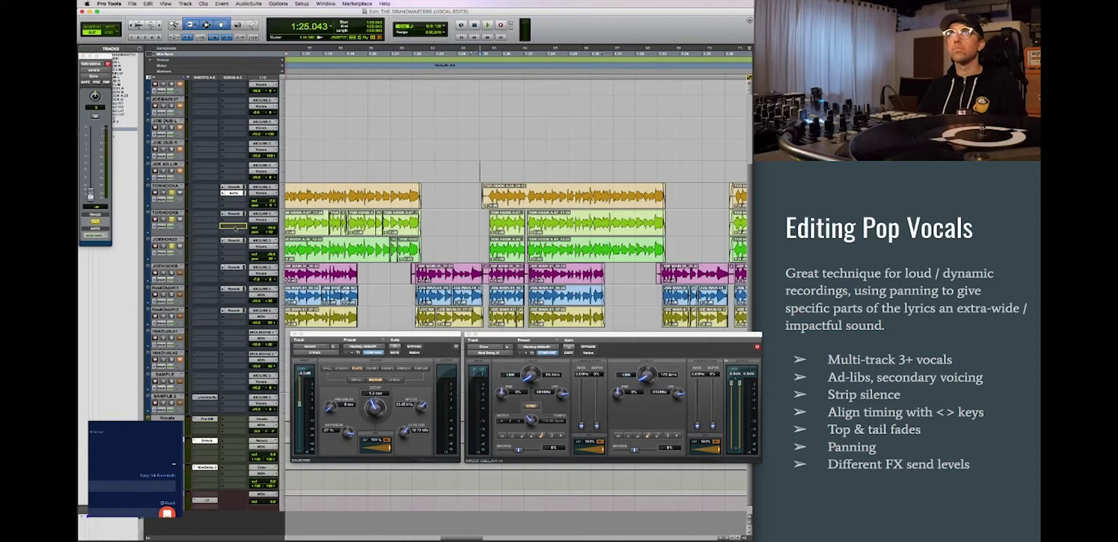
pyautogui.moveTo(235, 223); pyautogui.dragTo(239, 317)
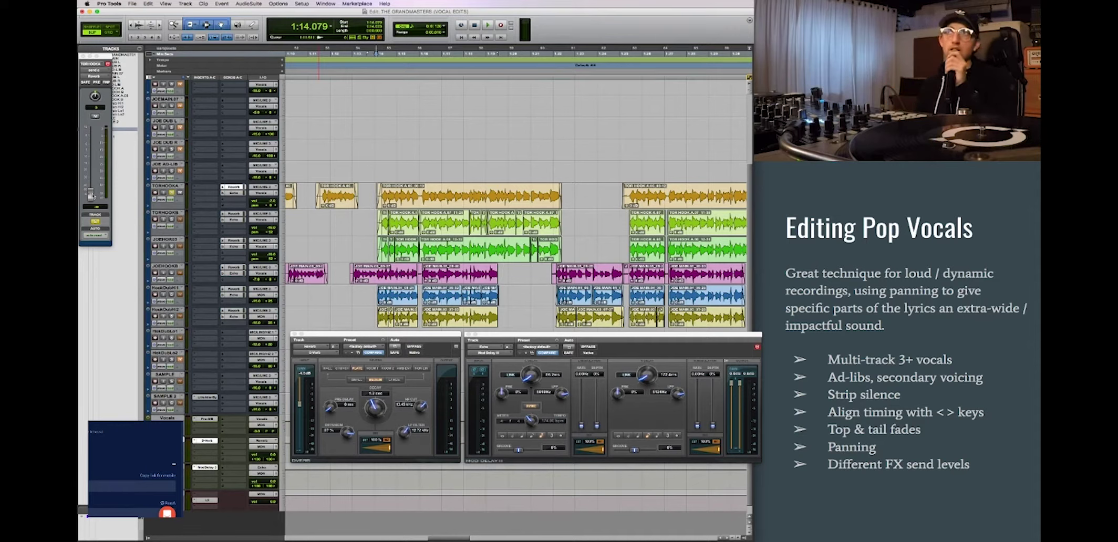
# Play the hook from 1:14.079, raise the gold vocal's Reverb send level and replay the phrase to check it.
pyautogui.press('space')
pyautogui.moveTo(90, 184); pyautogui.dragTo(88, 158)
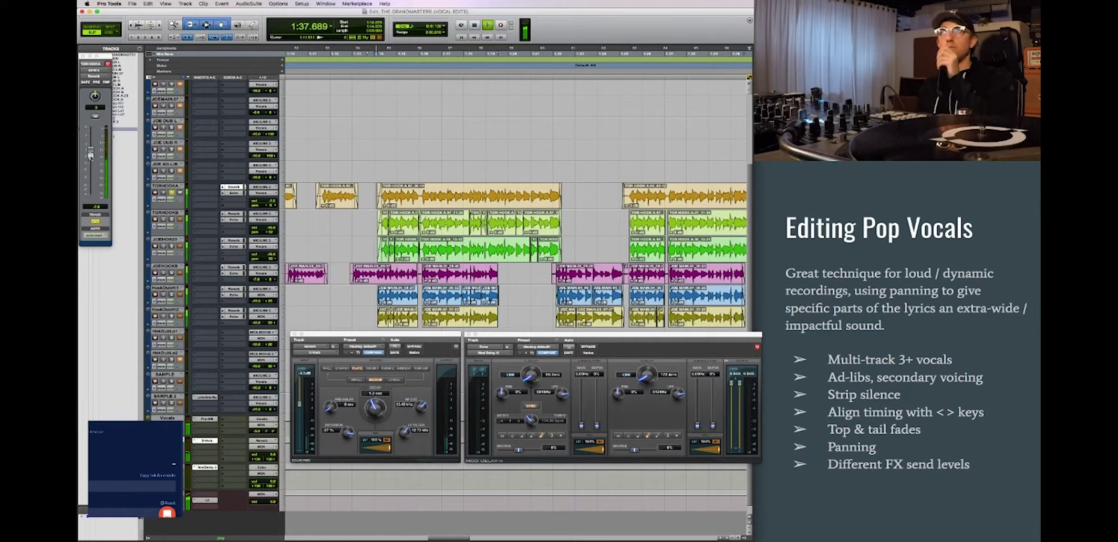
pyautogui.press('space')
pyautogui.press('space')
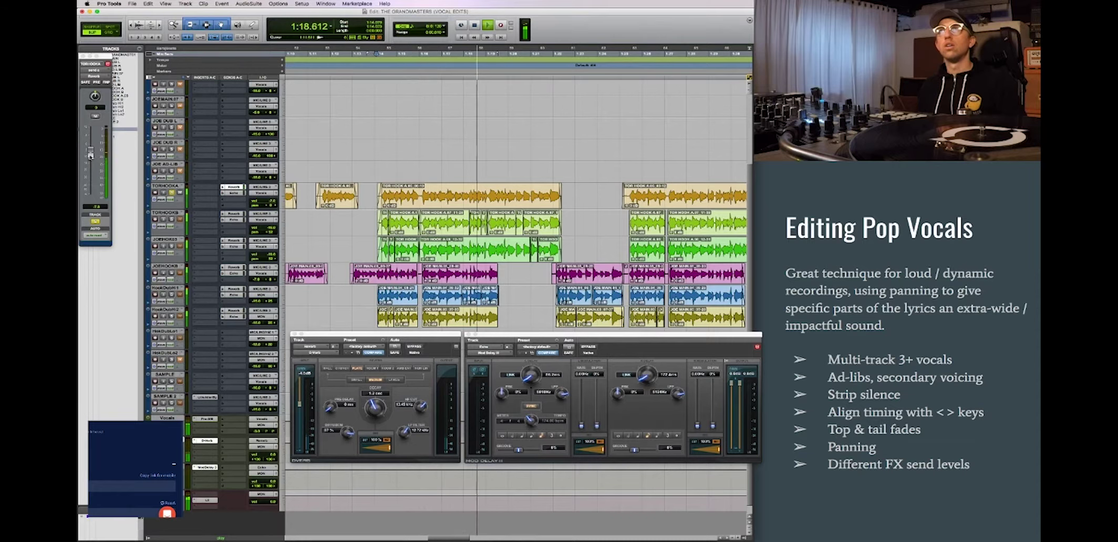
pyautogui.press('space')
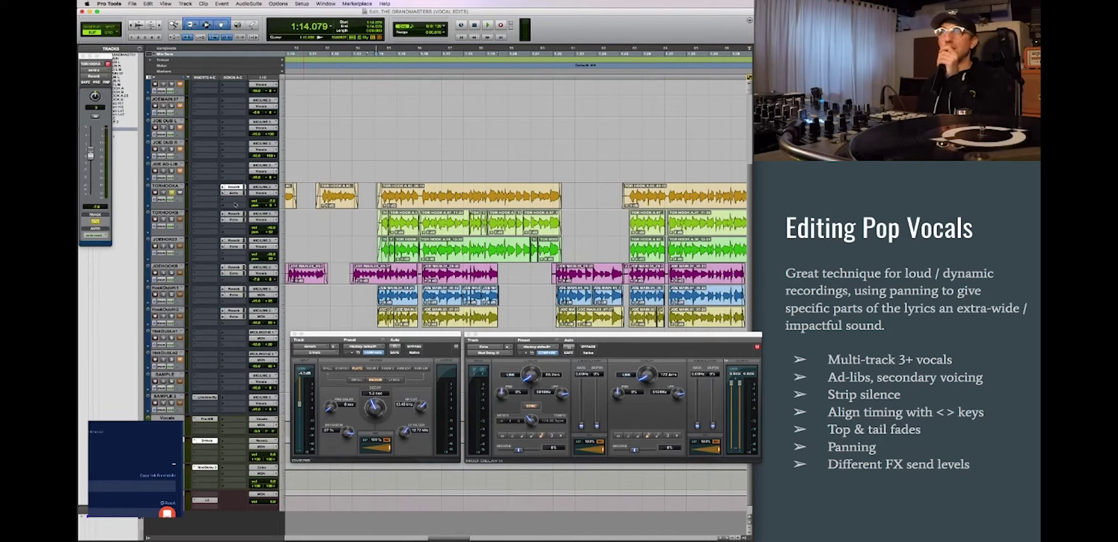
# Open the gold vocal's Echo send, raise its level while playing from 1:14.079 and replay the phrase to check it.
pyautogui.click(236, 194)
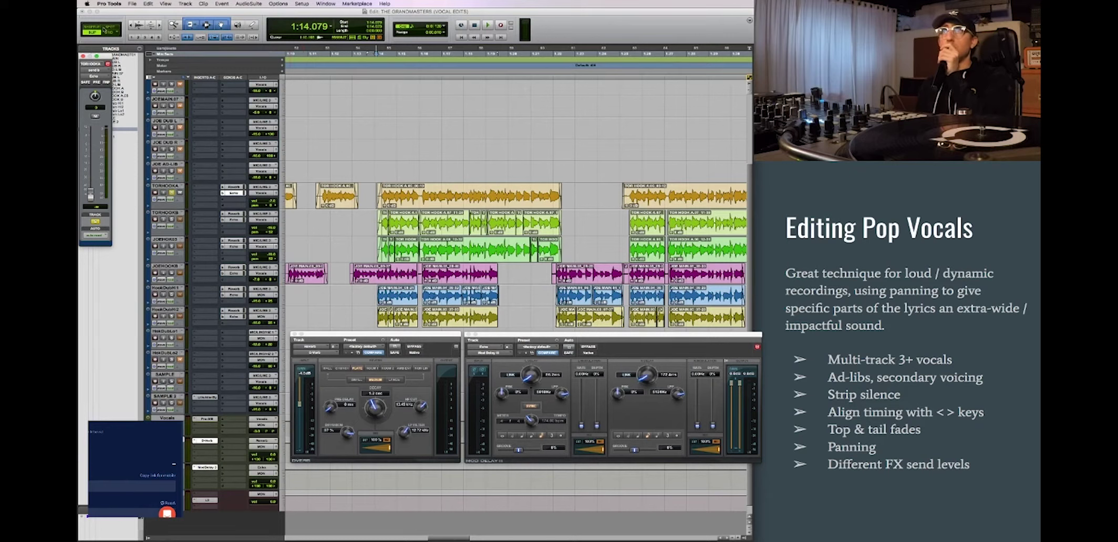
pyautogui.moveTo(105, 56); pyautogui.dragTo(120, 58)
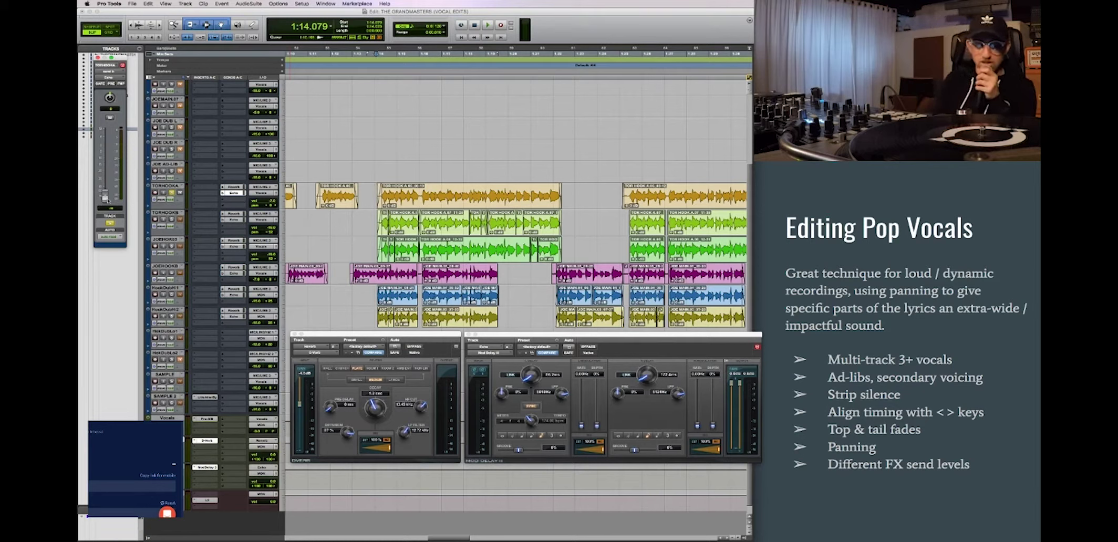
pyautogui.press('space')
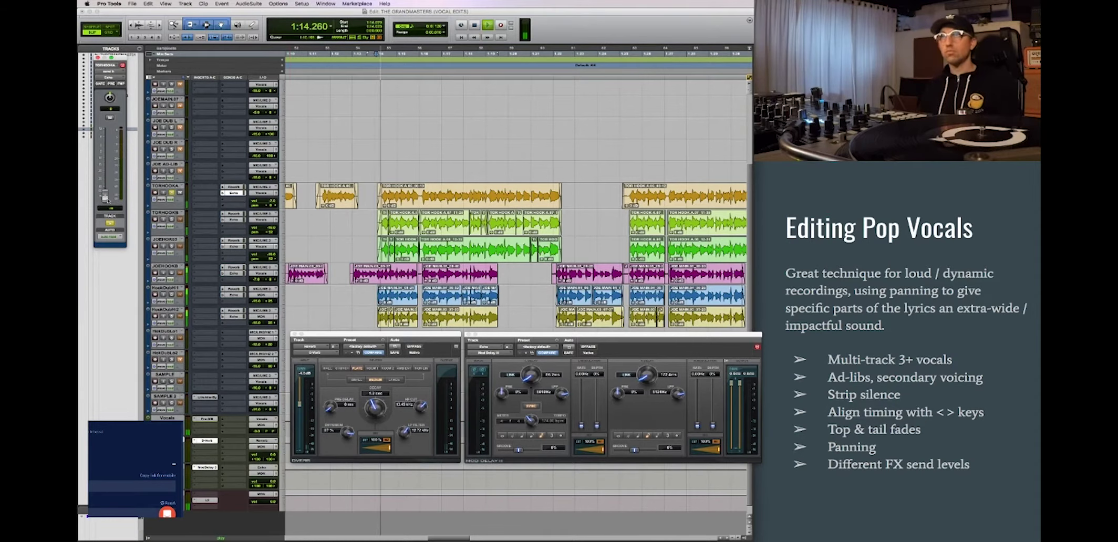
pyautogui.moveTo(105, 191); pyautogui.dragTo(105, 163)
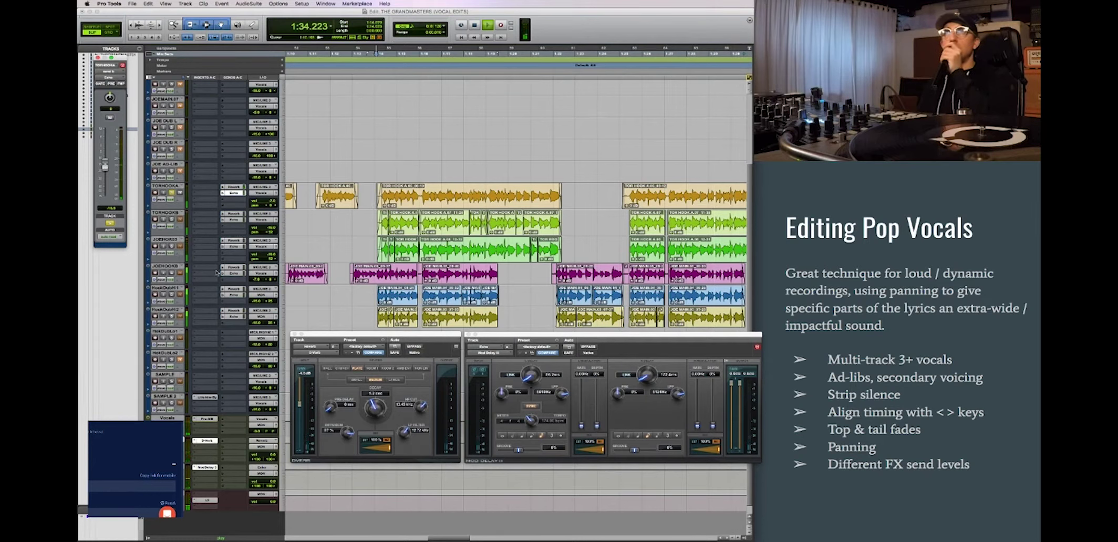
pyautogui.press('space')
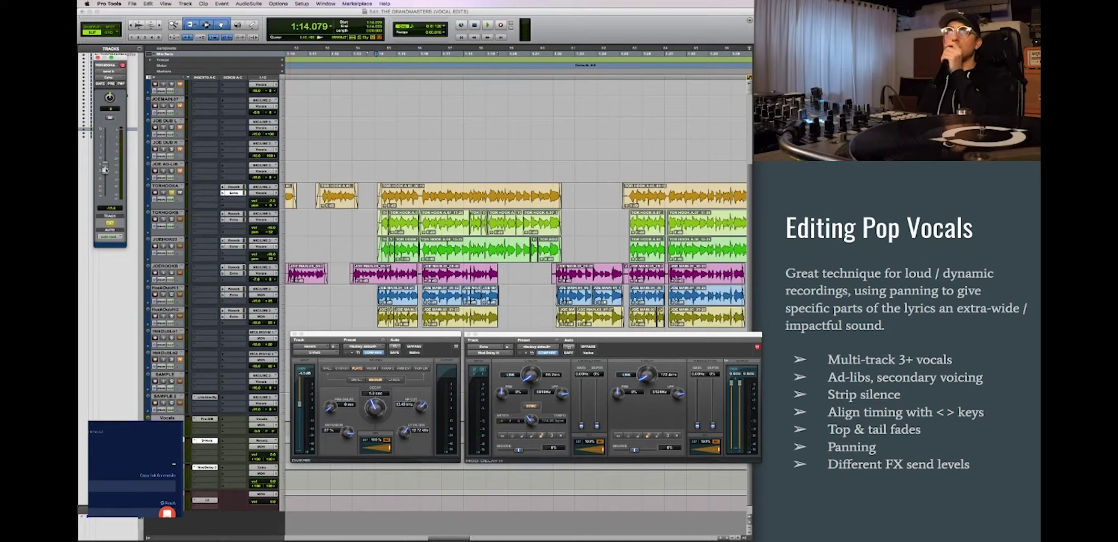
pyautogui.press('space')
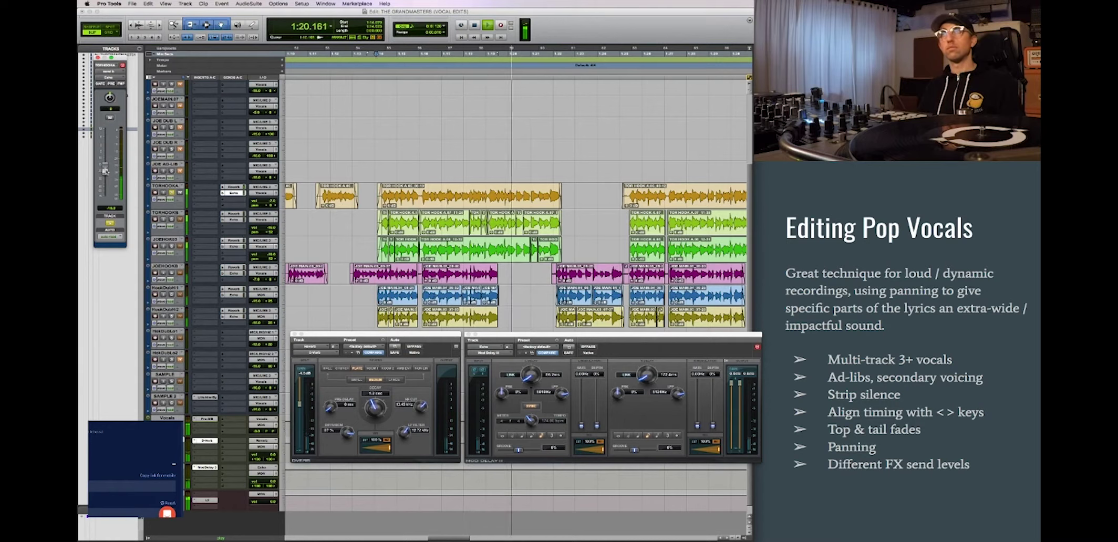
pyautogui.press('space')
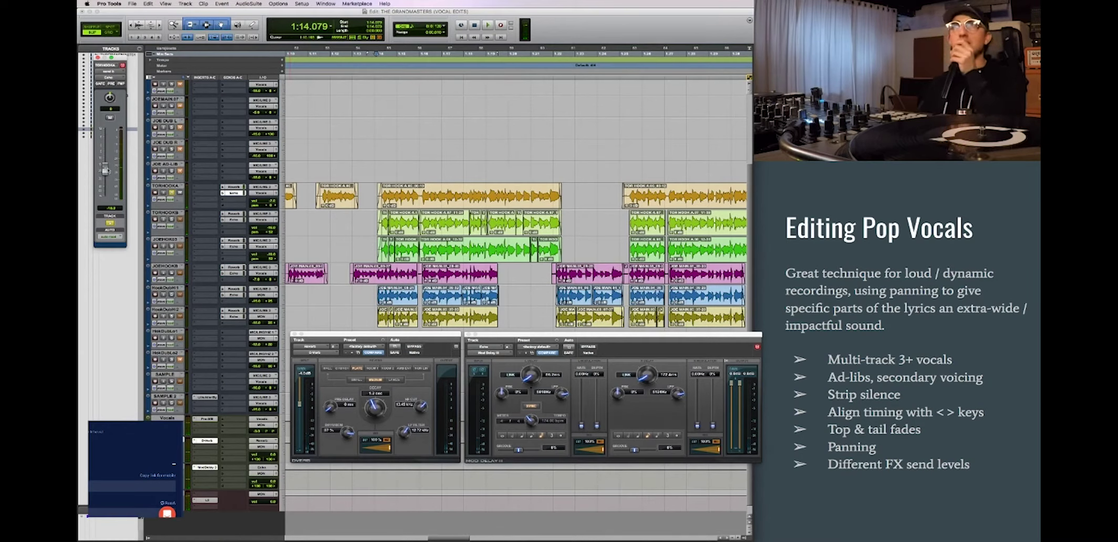
# Solo the two green hook vocals in place of the gold one and audition them from 1:13.910.
pyautogui.click(446, 373)
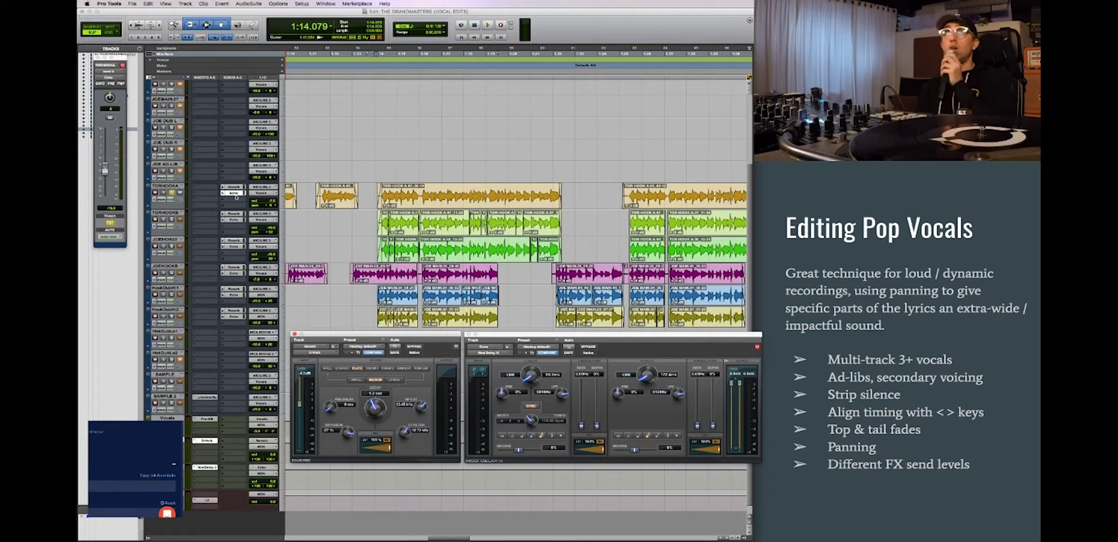
pyautogui.click(171, 218)
pyautogui.click(171, 192)
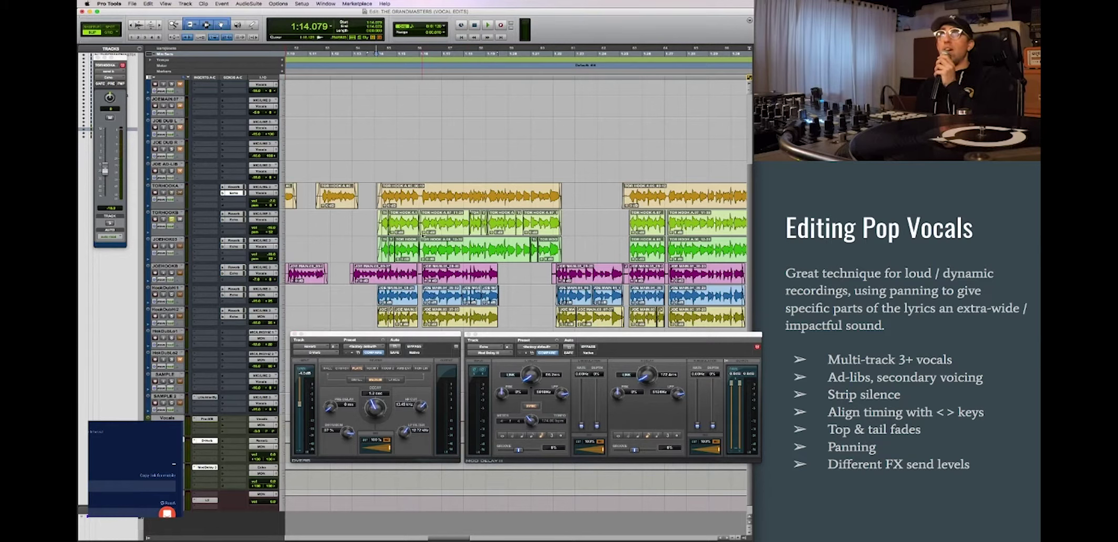
pyautogui.press('space')
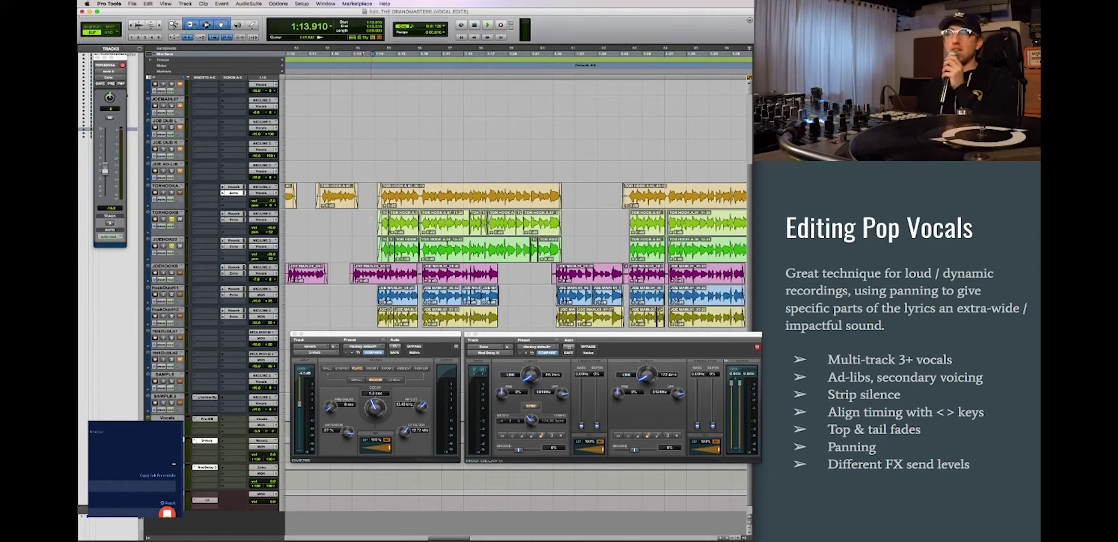
pyautogui.press('space')
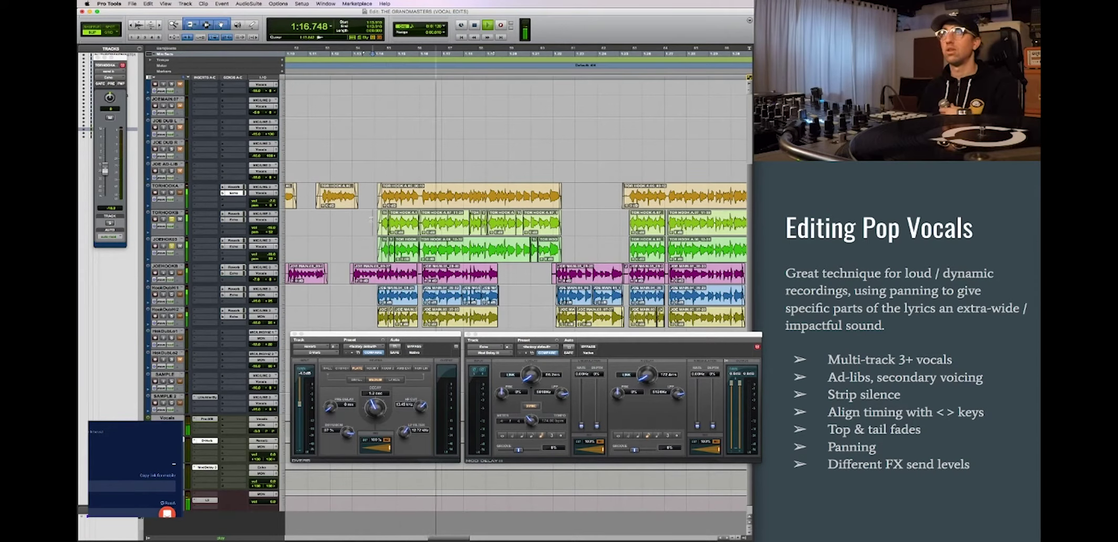
pyautogui.press('space')
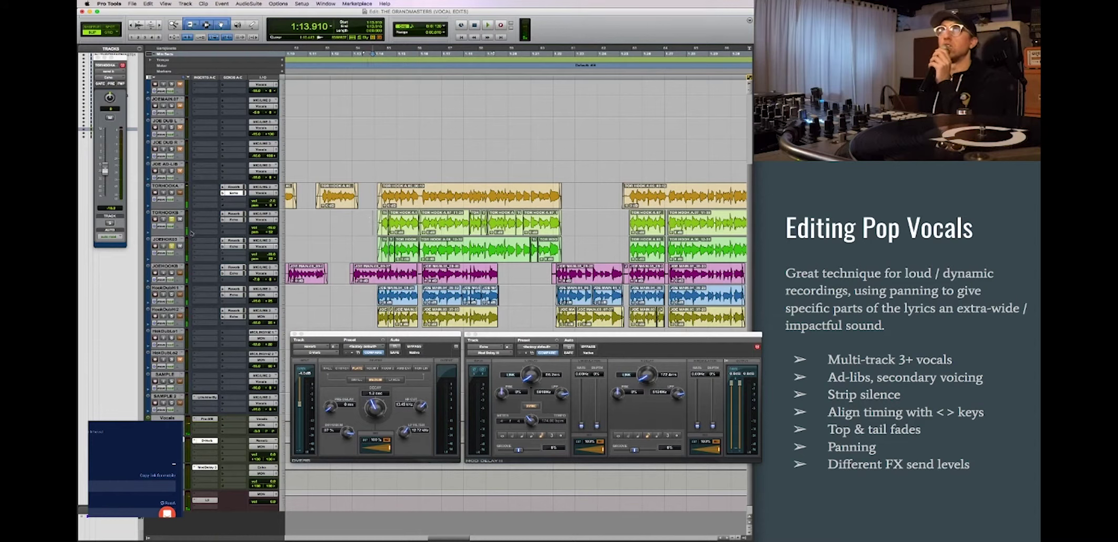
# Open the Reverb sends of the light-green and bright-green hook vocals and pan each send away from centre.
pyautogui.click(233, 215)
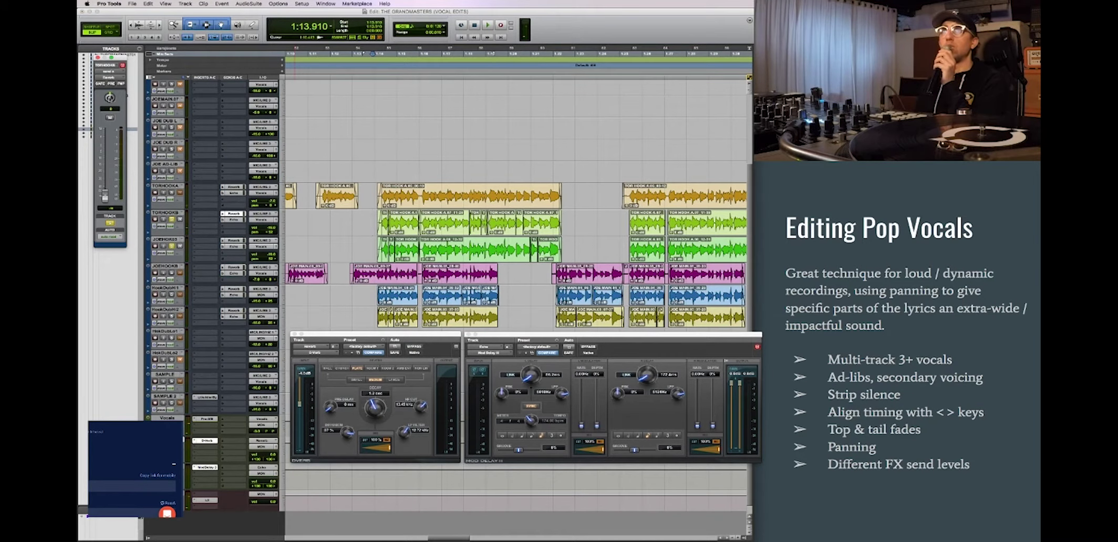
pyautogui.hscroll(-2, 215, 208)
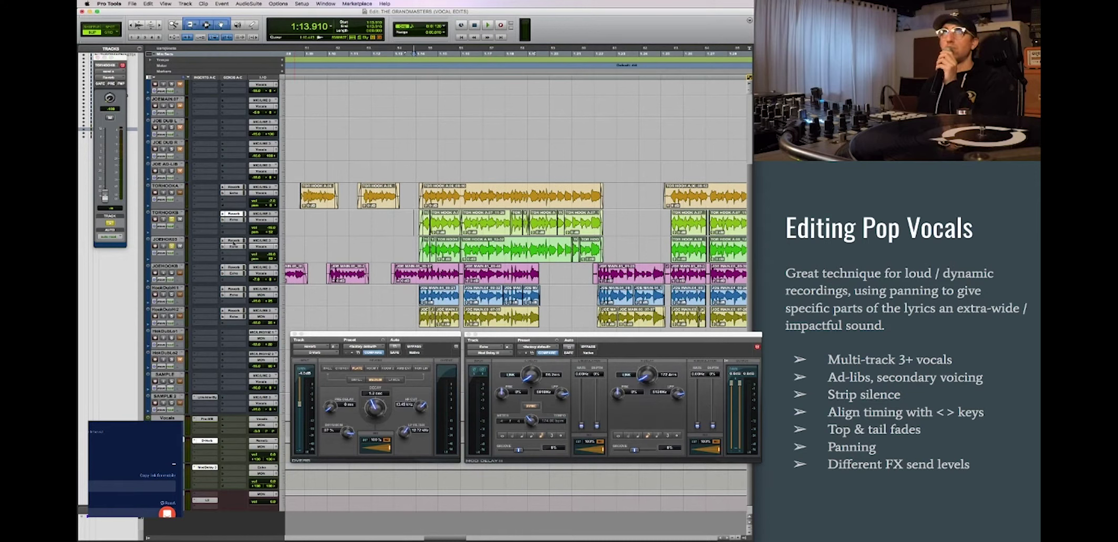
pyautogui.click(237, 242)
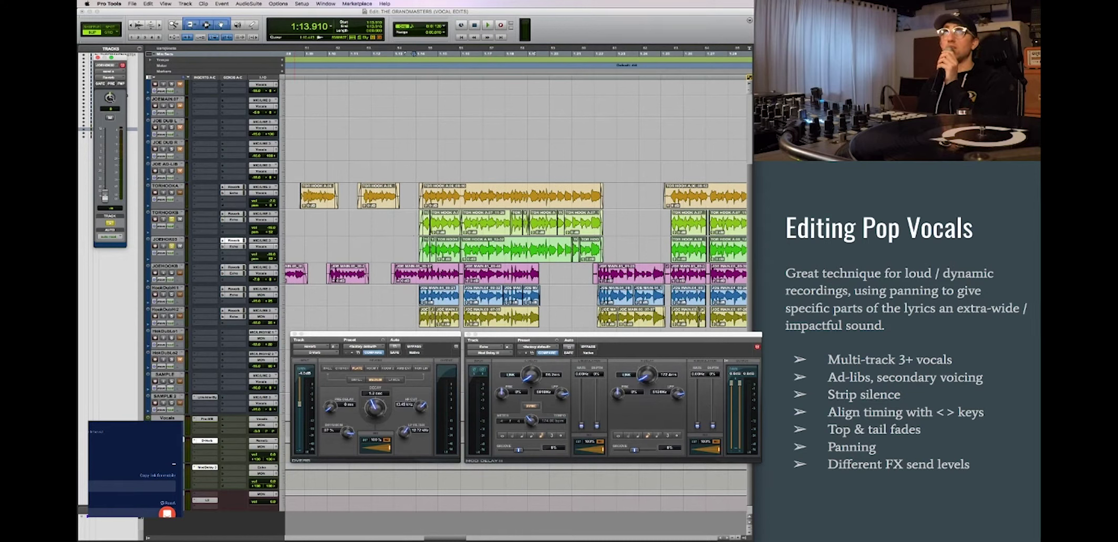
pyautogui.hscroll(3, 516, 252)
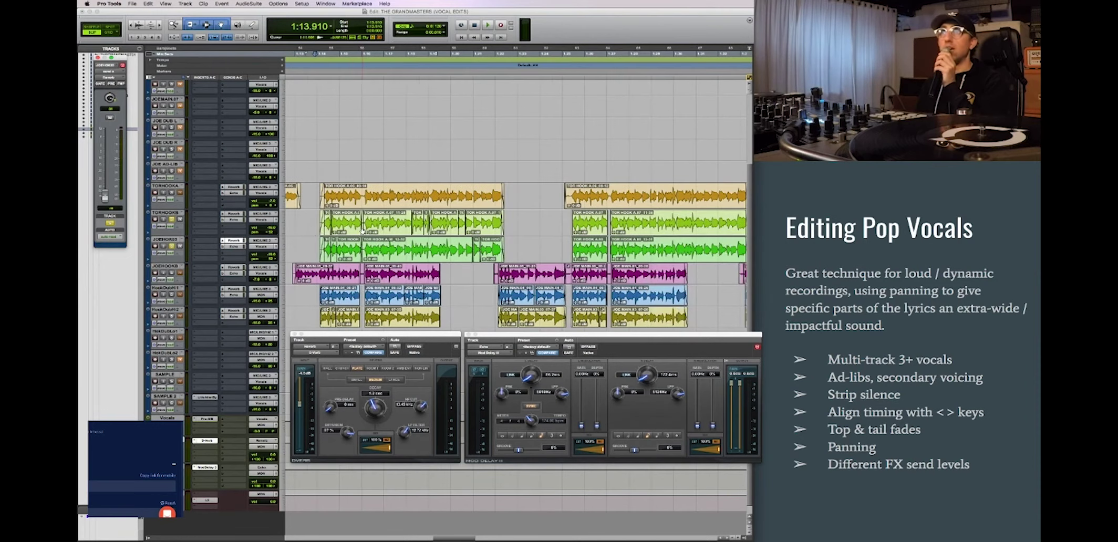
# Raise the Reverb send levels of both green hook vocals, using the gold vocal's Reverb send as reference.
pyautogui.click(235, 188)
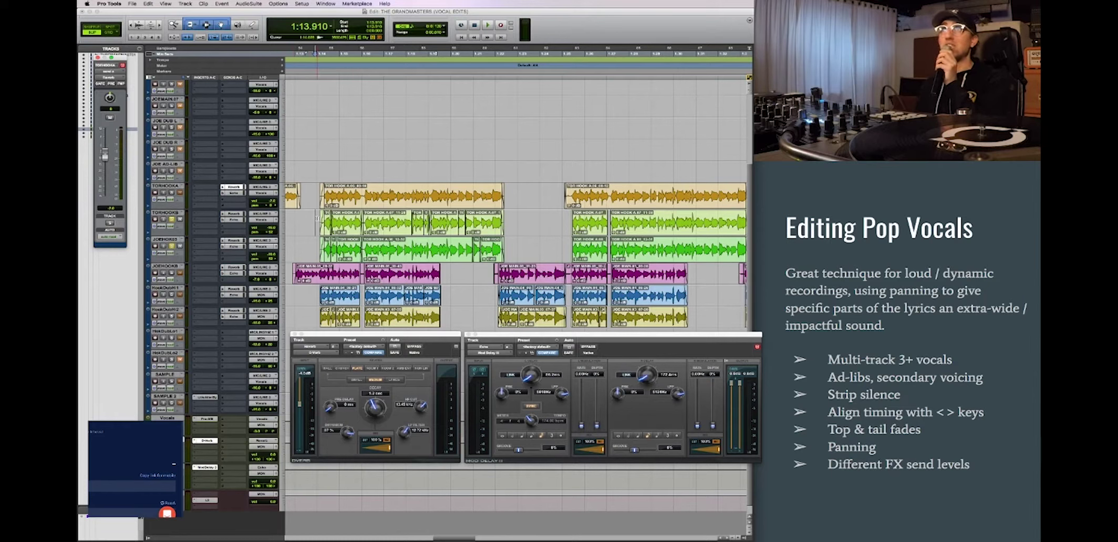
pyautogui.click(236, 214)
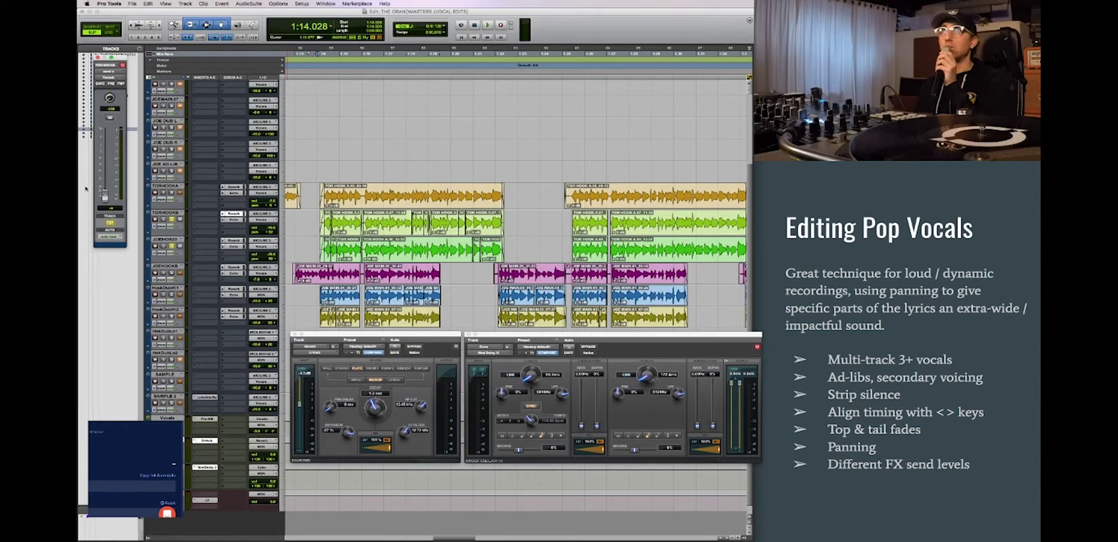
pyautogui.moveTo(104, 198); pyautogui.dragTo(100, 149)
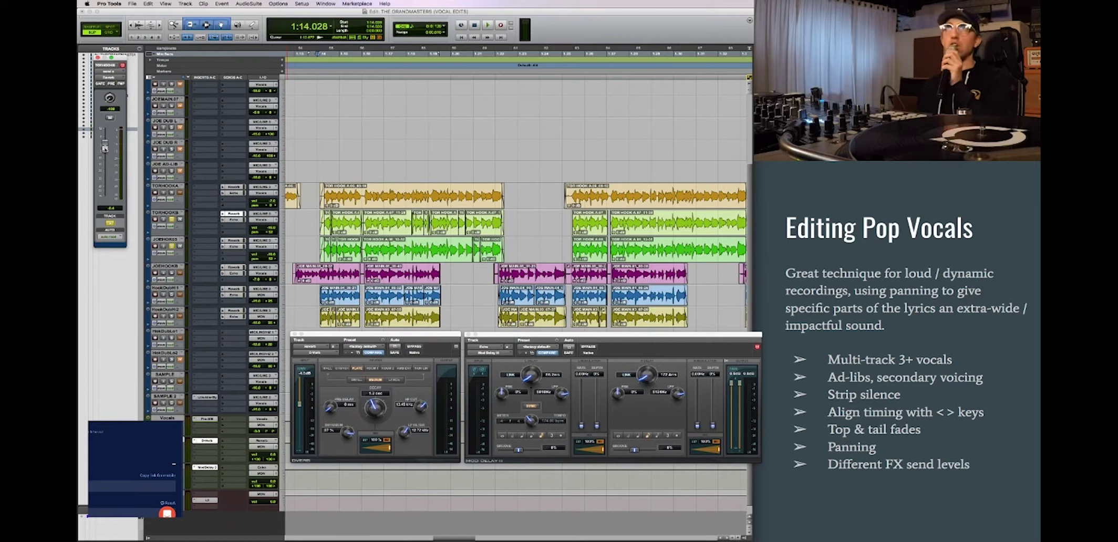
pyautogui.moveTo(105, 149); pyautogui.dragTo(105, 152)
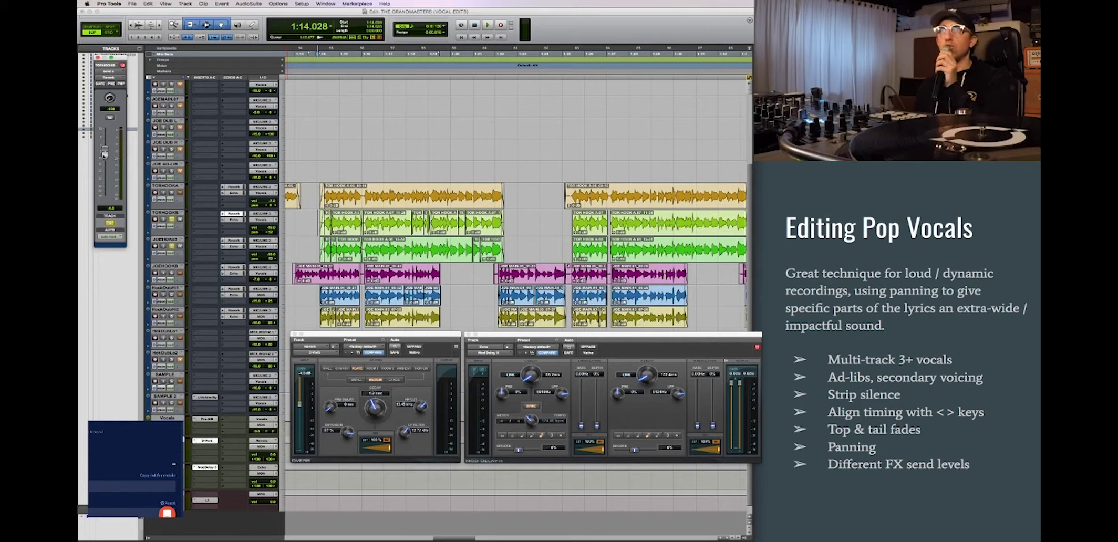
pyautogui.click(234, 240)
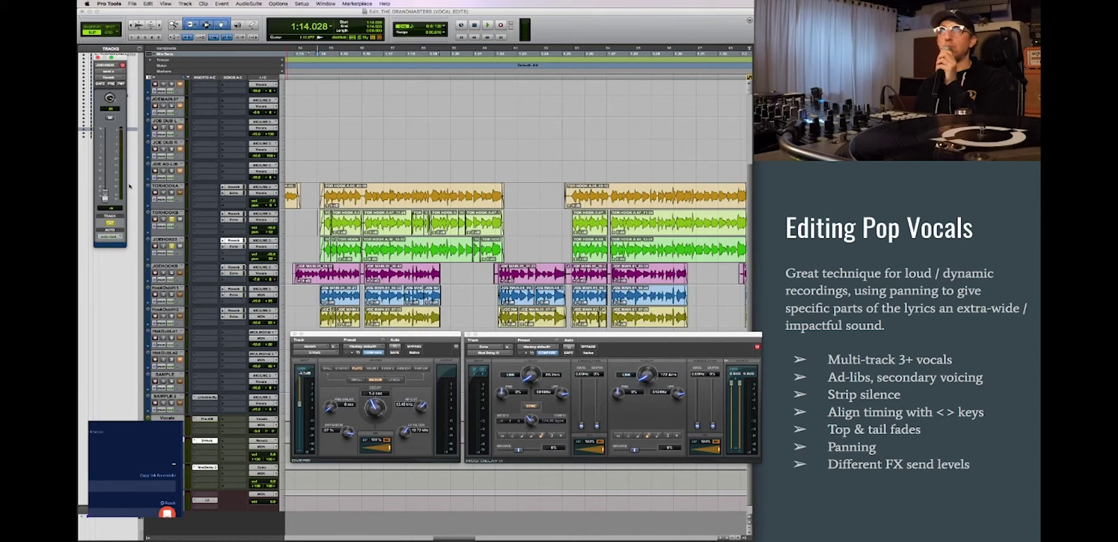
pyautogui.moveTo(105, 197); pyautogui.dragTo(105, 163)
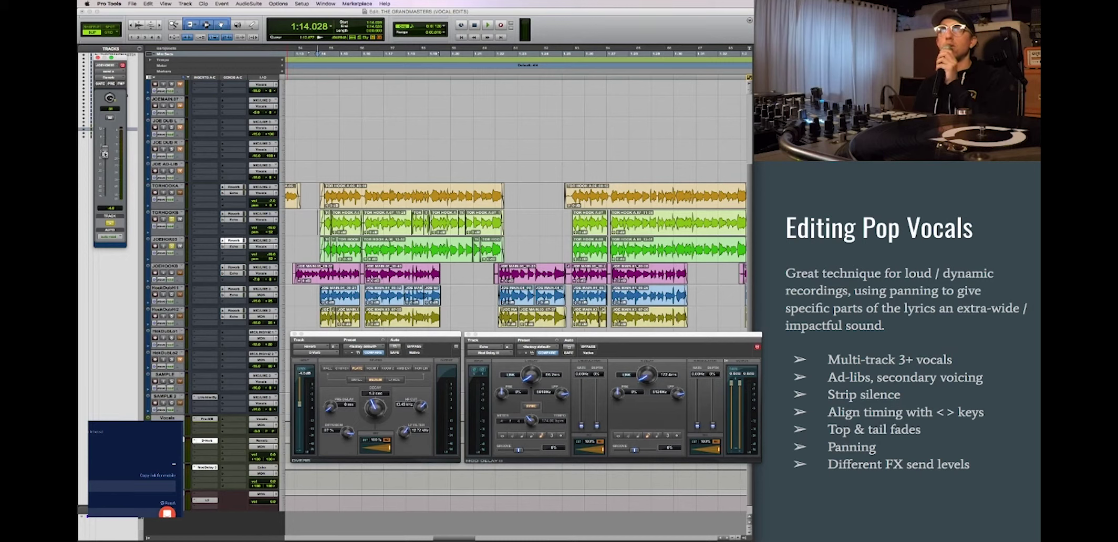
# Raise the Echo send levels of the bright-green and light-green hook vocals, using the gold vocal's Echo send as reference.
pyautogui.click(234, 194)
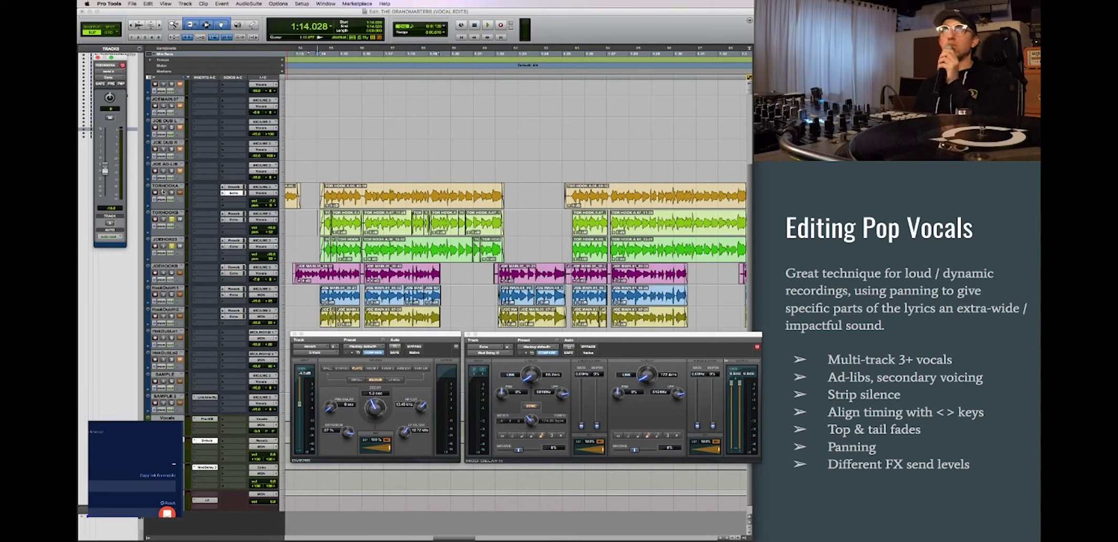
pyautogui.click(237, 255)
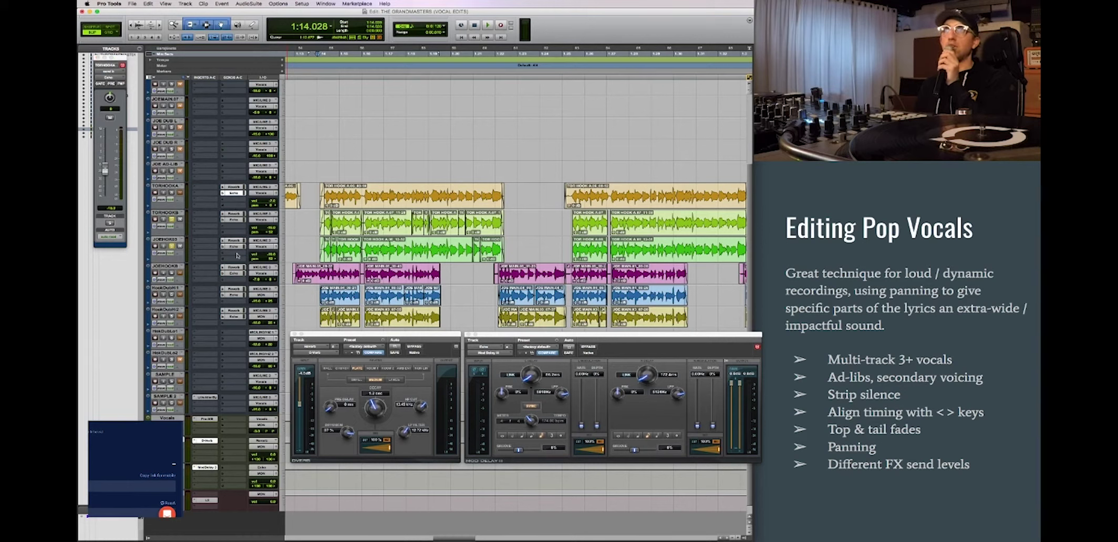
pyautogui.click(236, 247)
pyautogui.moveTo(106, 197); pyautogui.dragTo(105, 166)
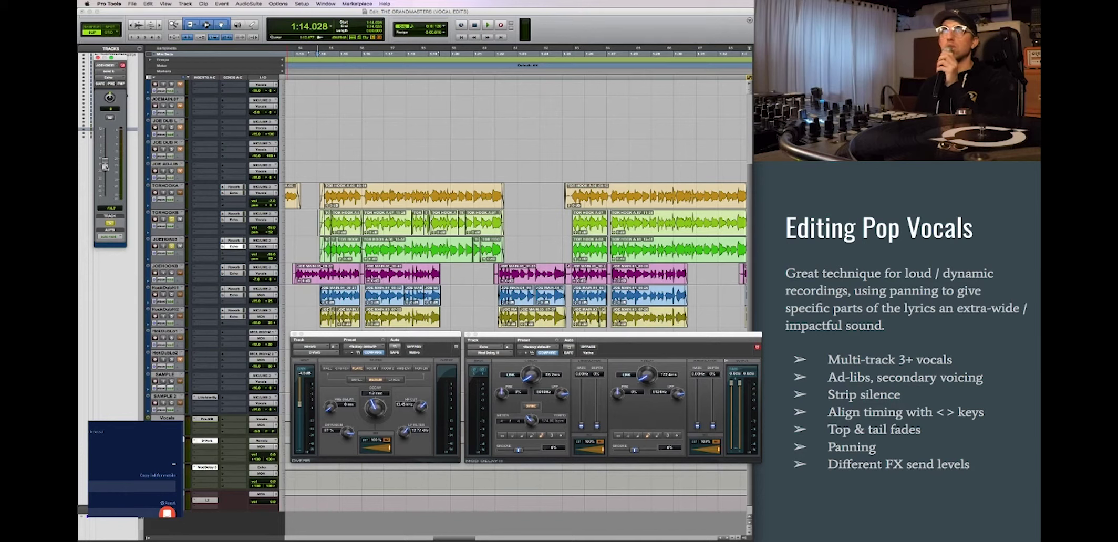
pyautogui.click(236, 220)
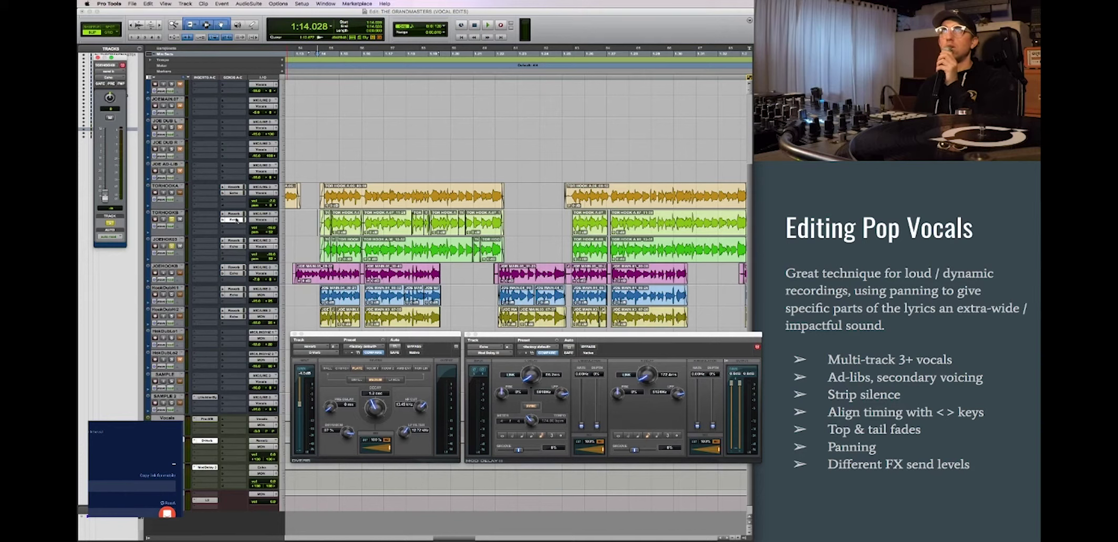
pyautogui.moveTo(105, 196); pyautogui.dragTo(105, 163)
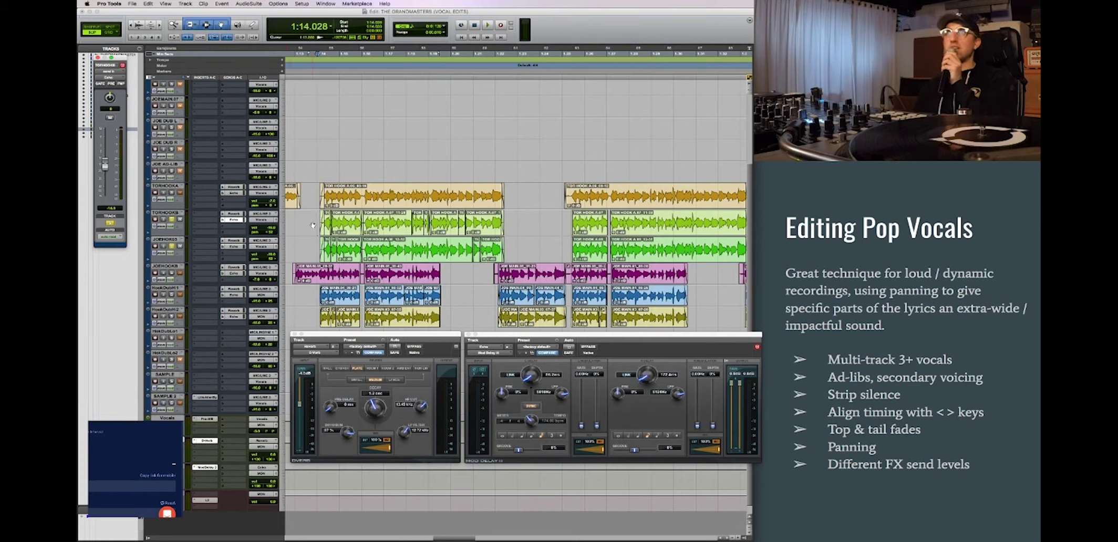
# Play the hook with the adjusted reverb and echo sends from 1:14.028 and again from 1:13.893.
pyautogui.press('space')
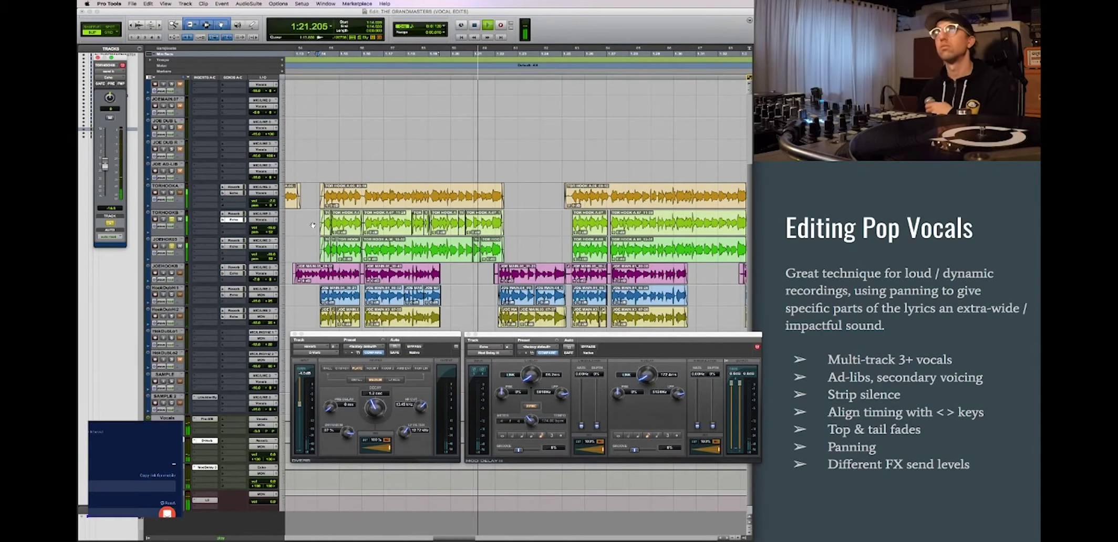
pyautogui.press('space')
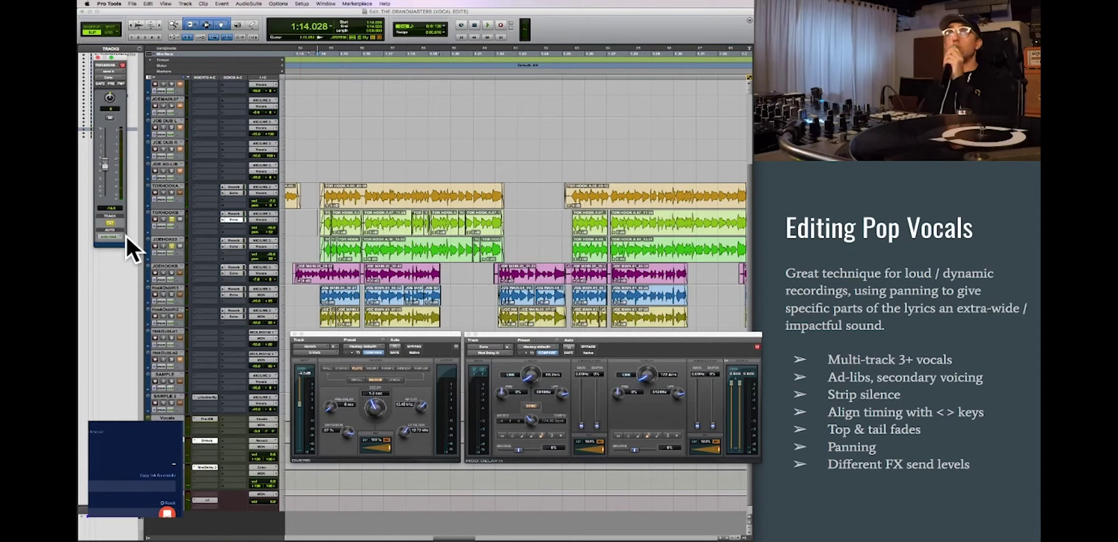
pyautogui.click(315, 190)
pyautogui.press('space')
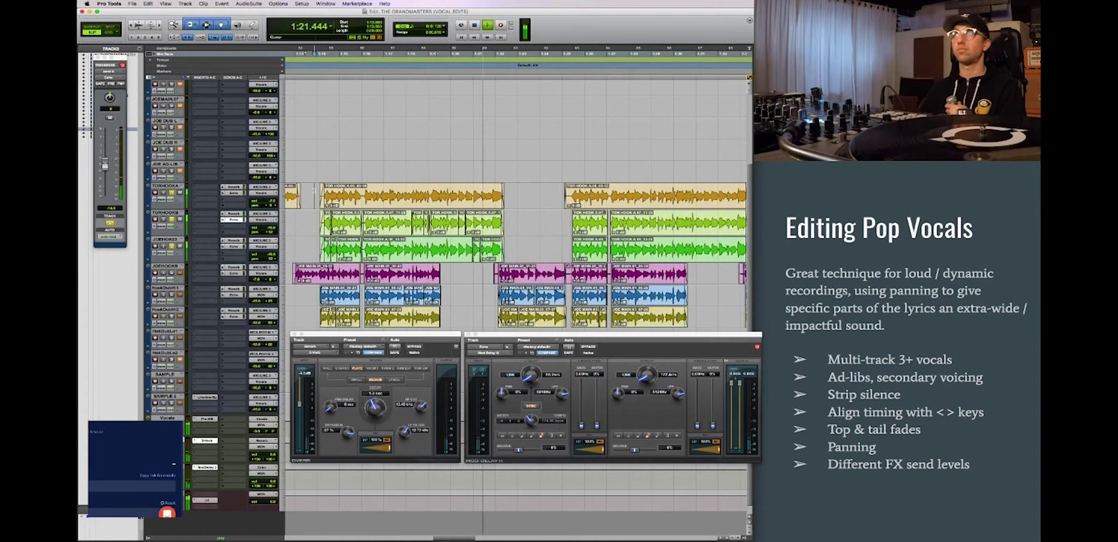
pyautogui.press('space')
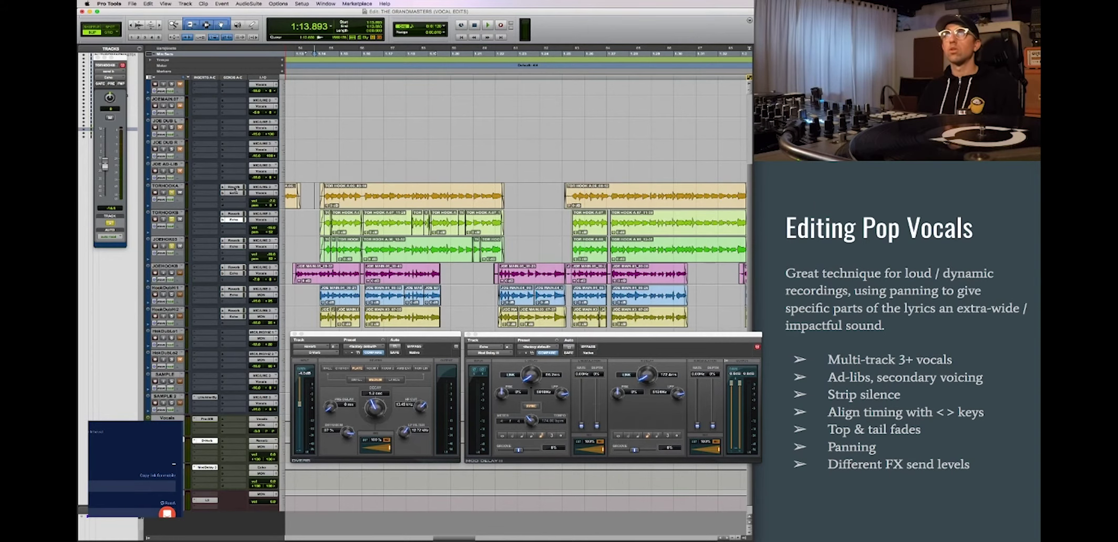
# Solo the purple, blue and olive hook vocals too and play all six layers from 1:13.893.
pyautogui.press('super+bracketright')
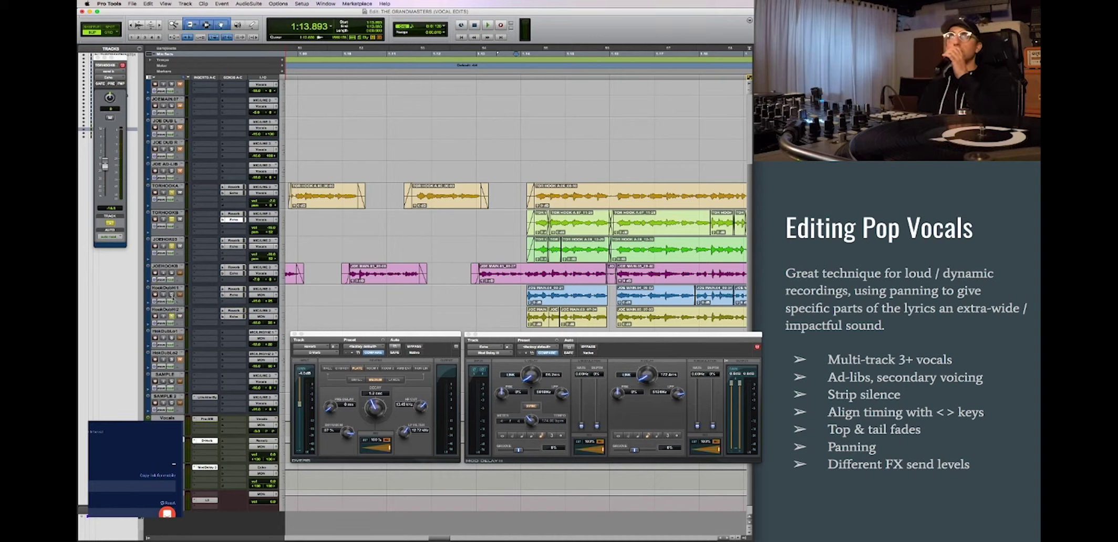
pyautogui.hscroll(3, 603, 273)
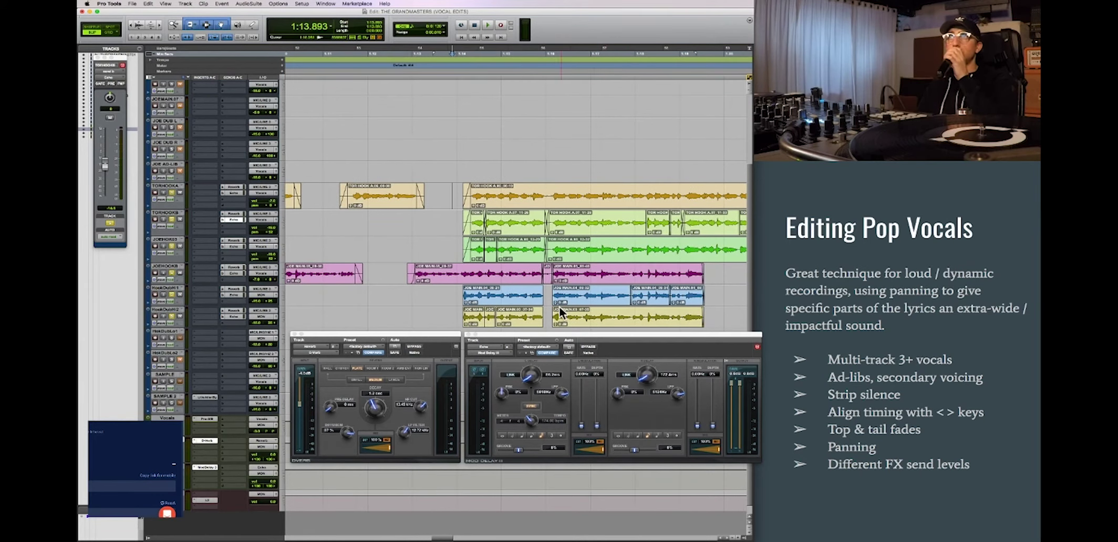
pyautogui.press('space')
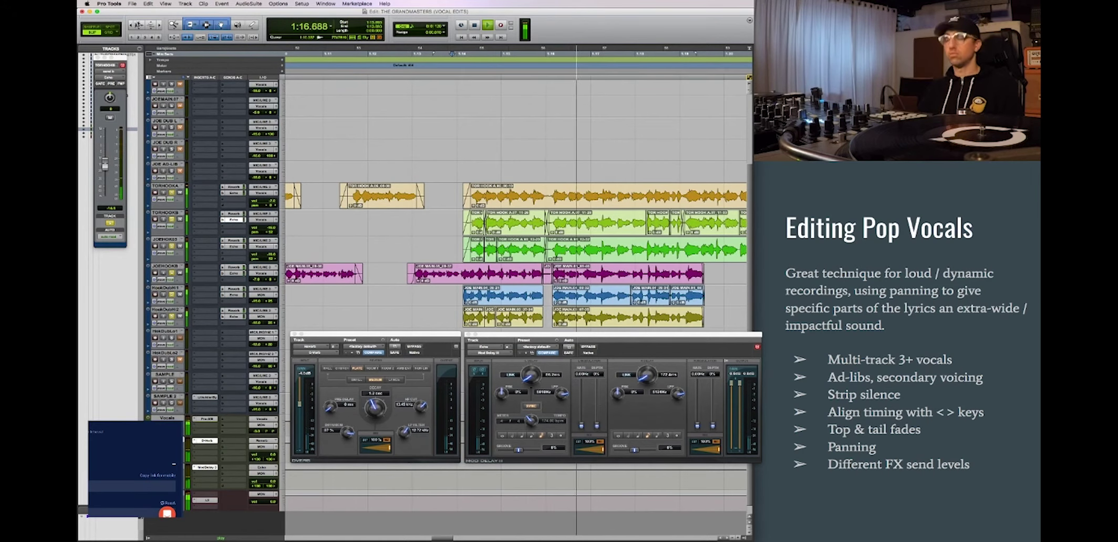
pyautogui.press('super+bracketleft')
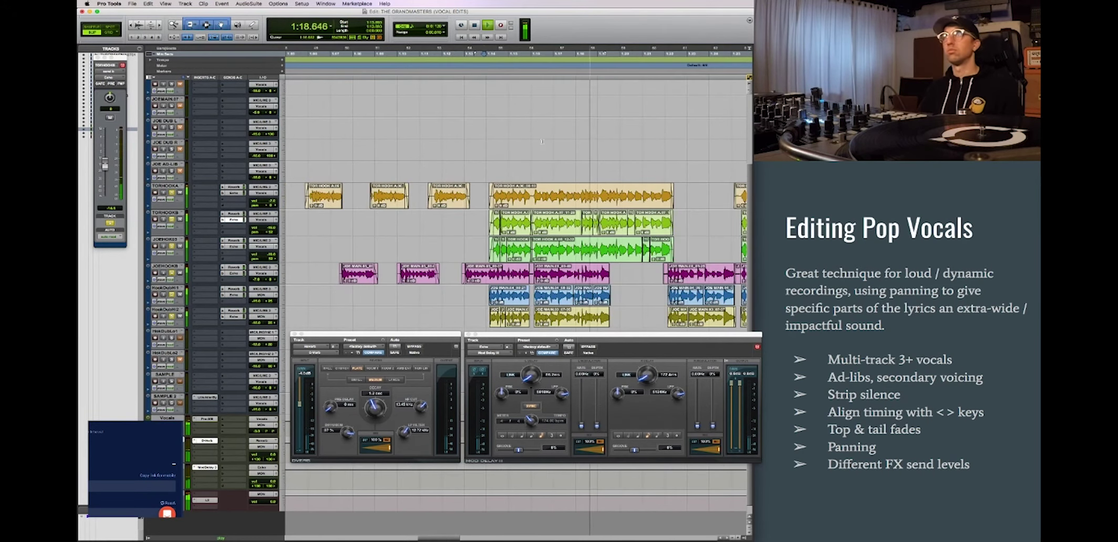
pyautogui.hscroll(5, 534, 138)
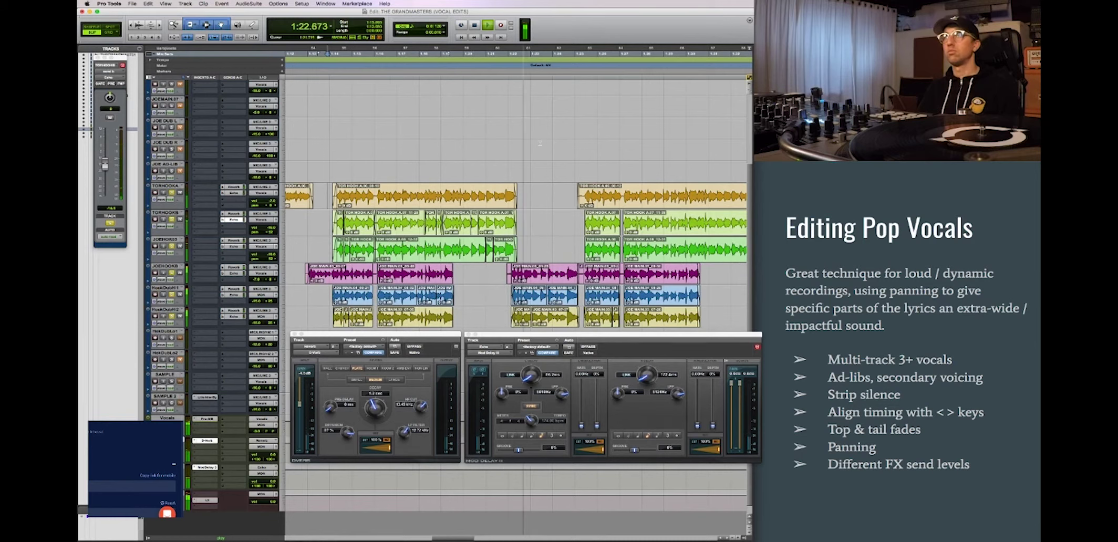
pyautogui.press('space')
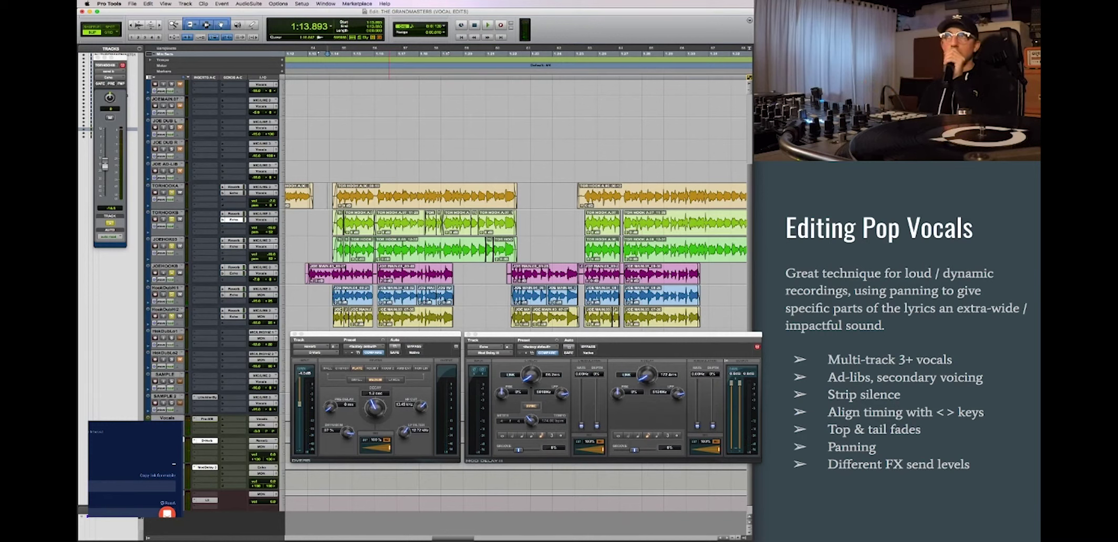
# Replay all six soloed hook vocal layers from 1:13.454.
pyautogui.click(318, 191)
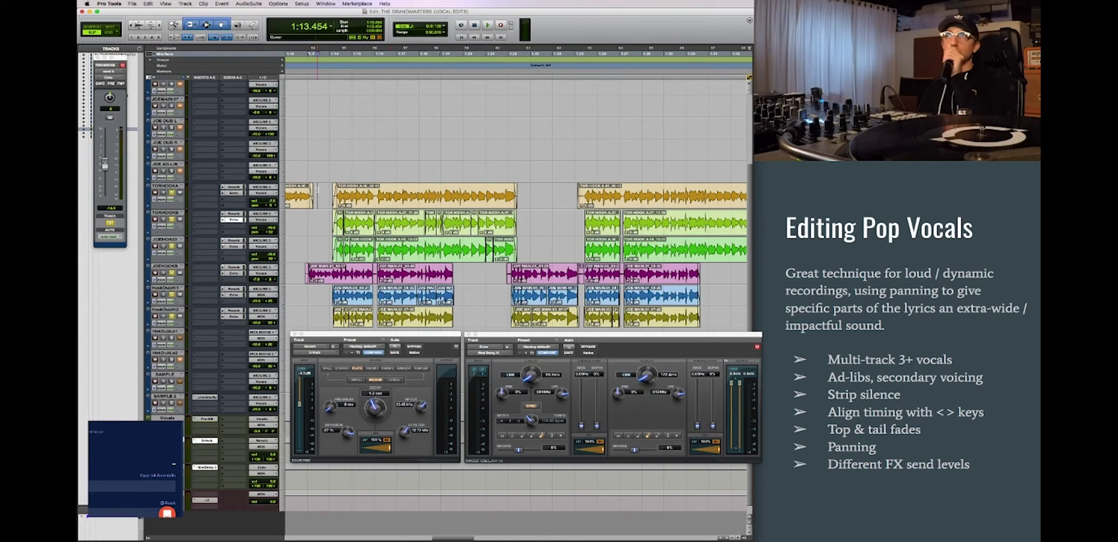
pyautogui.press('space')
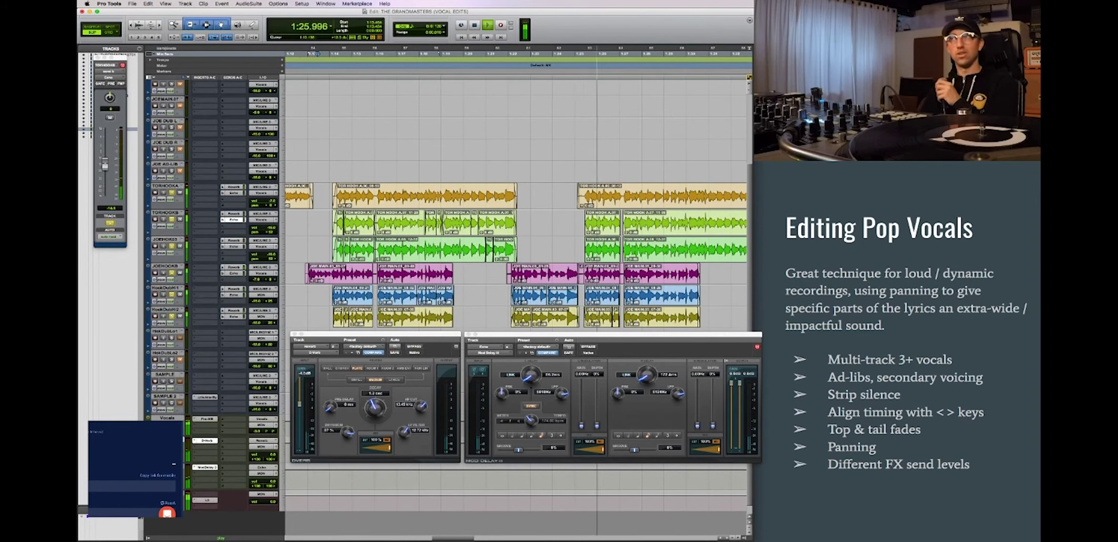
pyautogui.press('space')
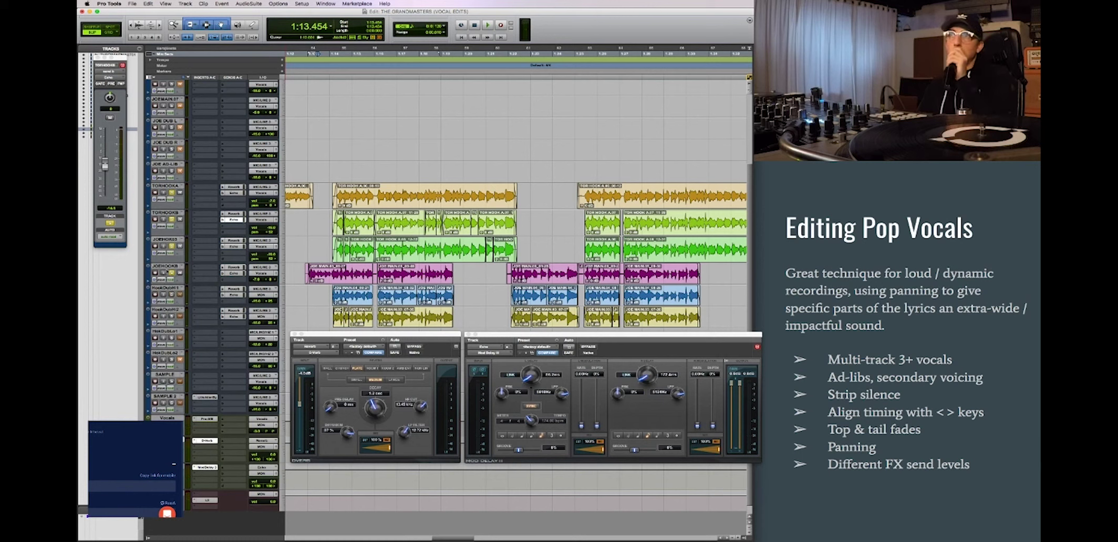
# Clear the solos on the hook vocals and play the full mix from the marker just before the hook.
pyautogui.click(170, 218)
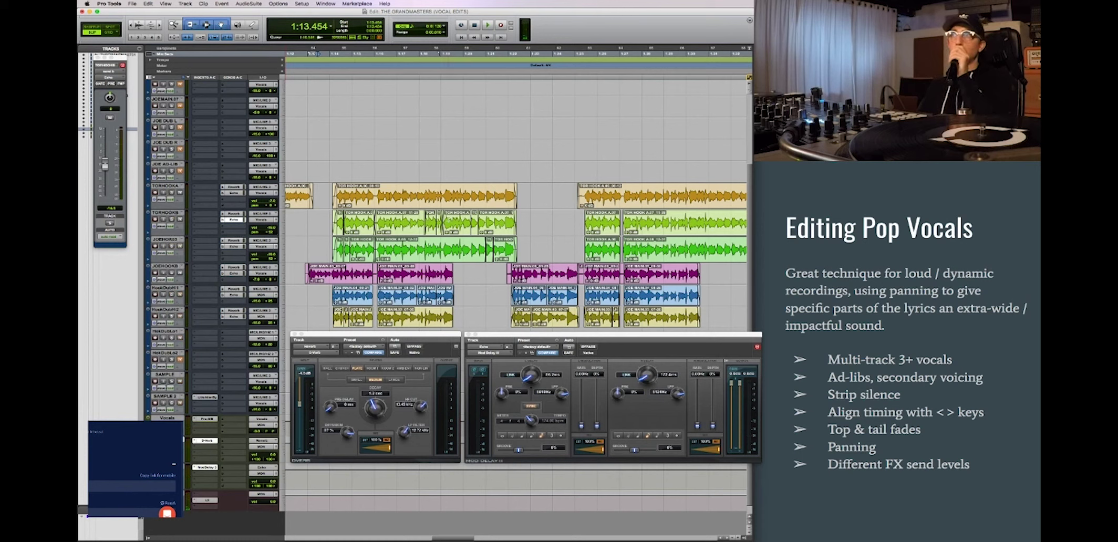
pyautogui.press('r')
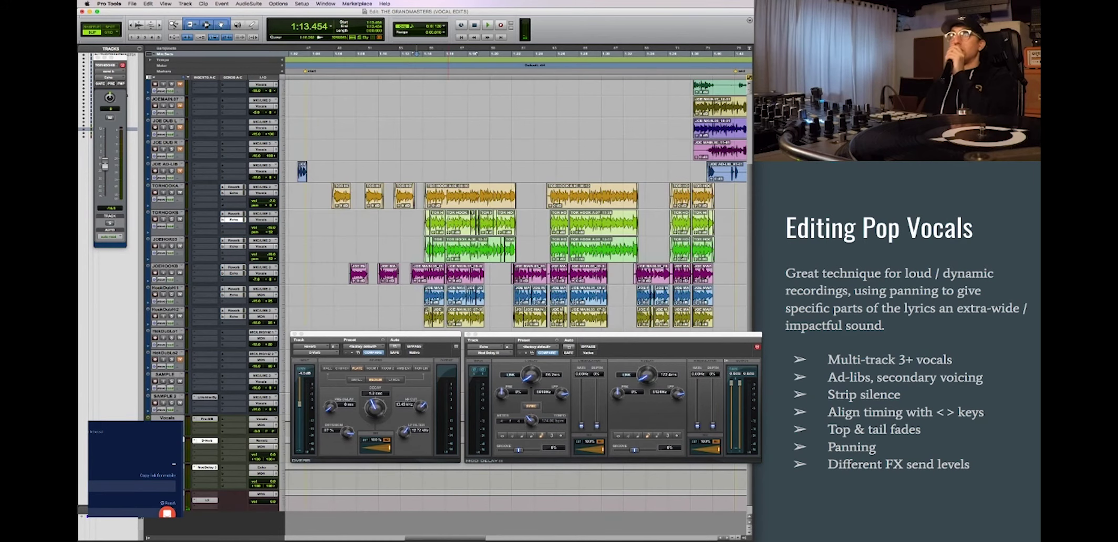
pyautogui.scroll(-1, 406, 85)
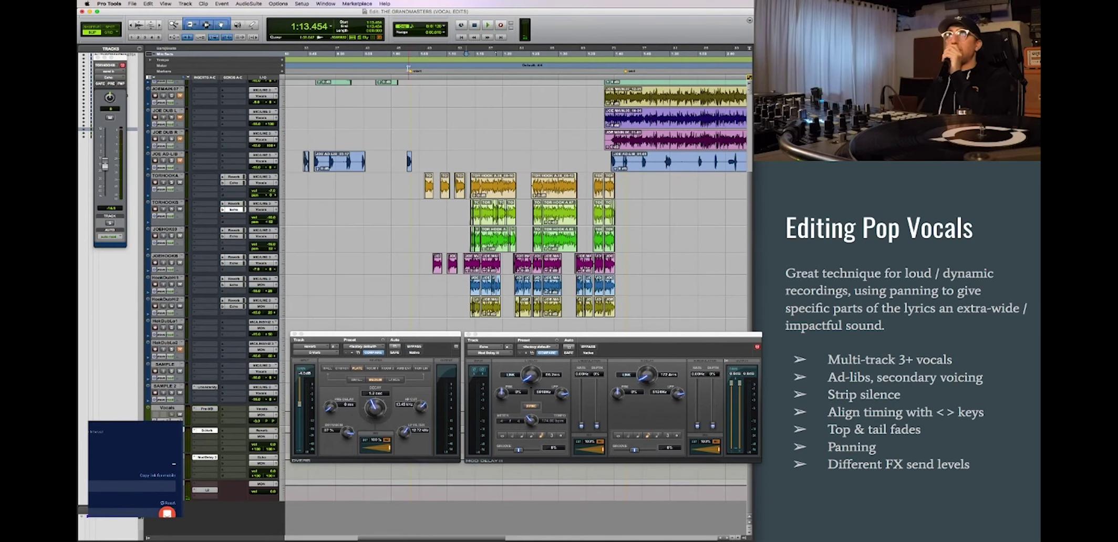
pyautogui.click(412, 73)
pyautogui.press('space')
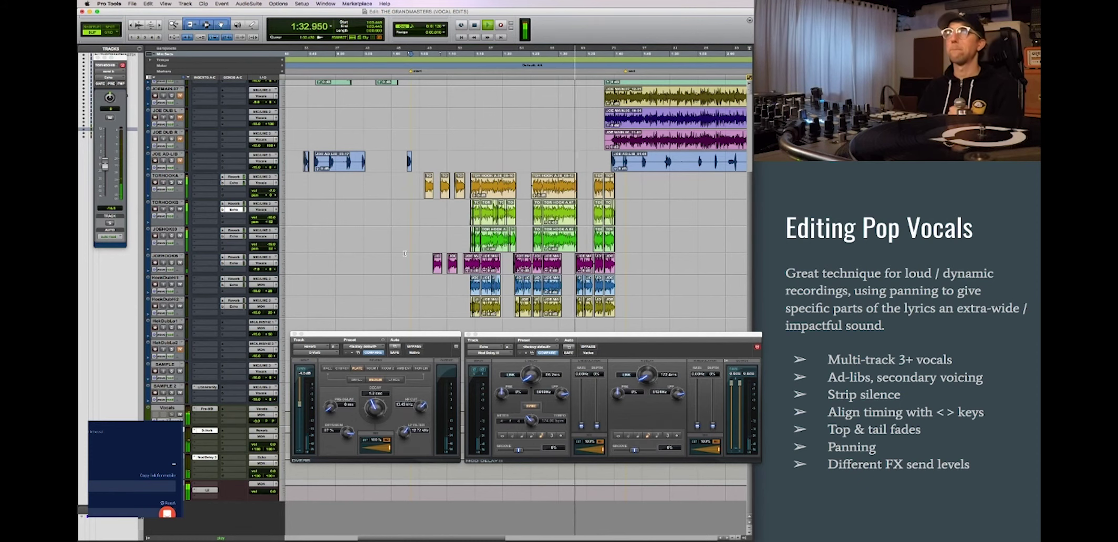
pyautogui.press('super+Tab')
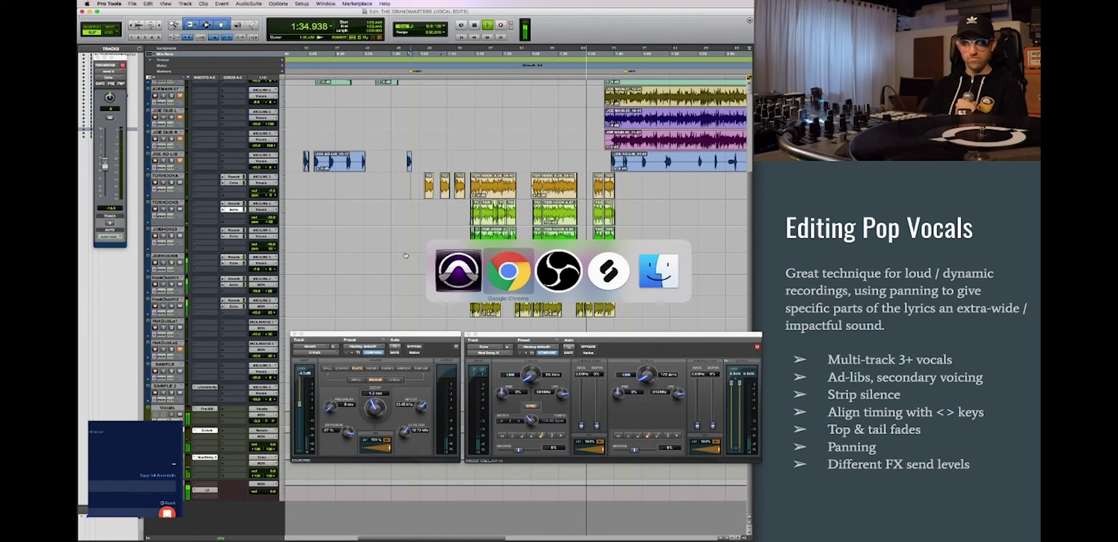
pyautogui.press('super+Tab')
pyautogui.press('super+Tab')
pyautogui.press('super+Tab')
pyautogui.press('super+Tab')
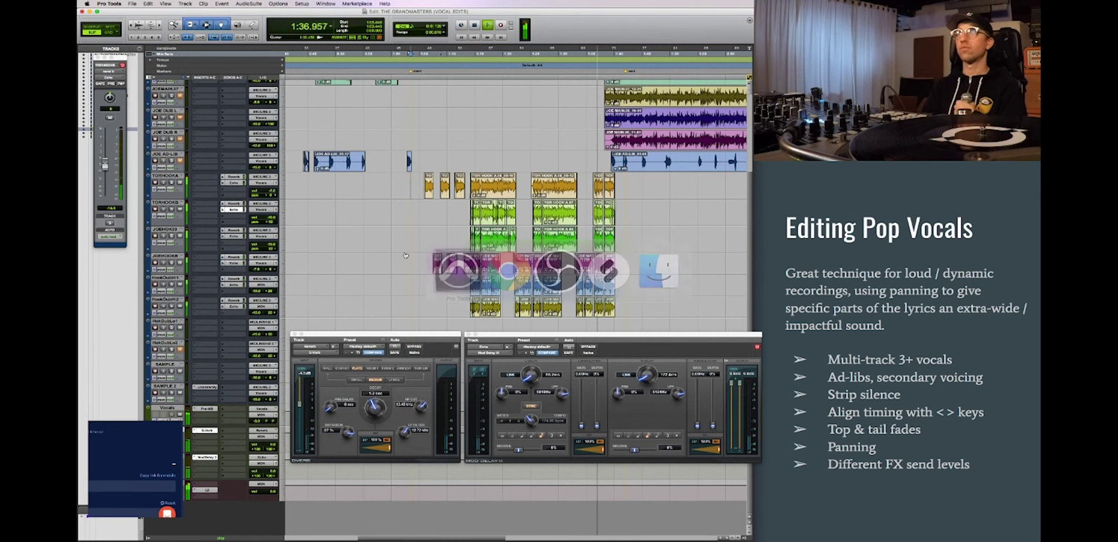